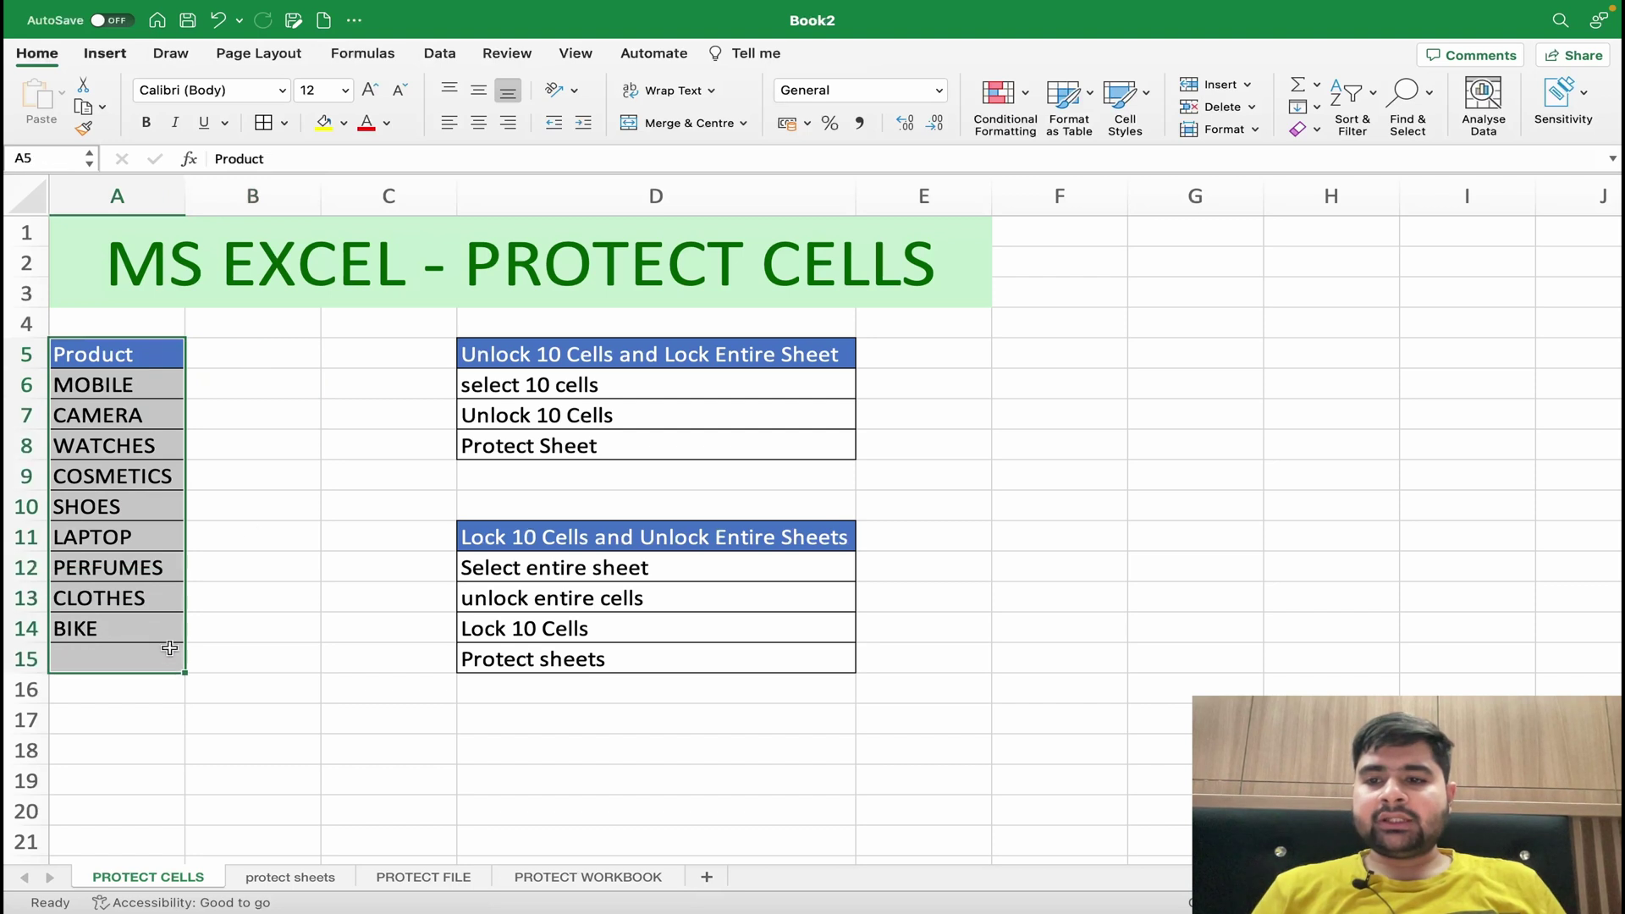
- Select the product list A5:A14, then clear it and inspect the options for empty cell B6
click(262, 525)
click(268, 424)
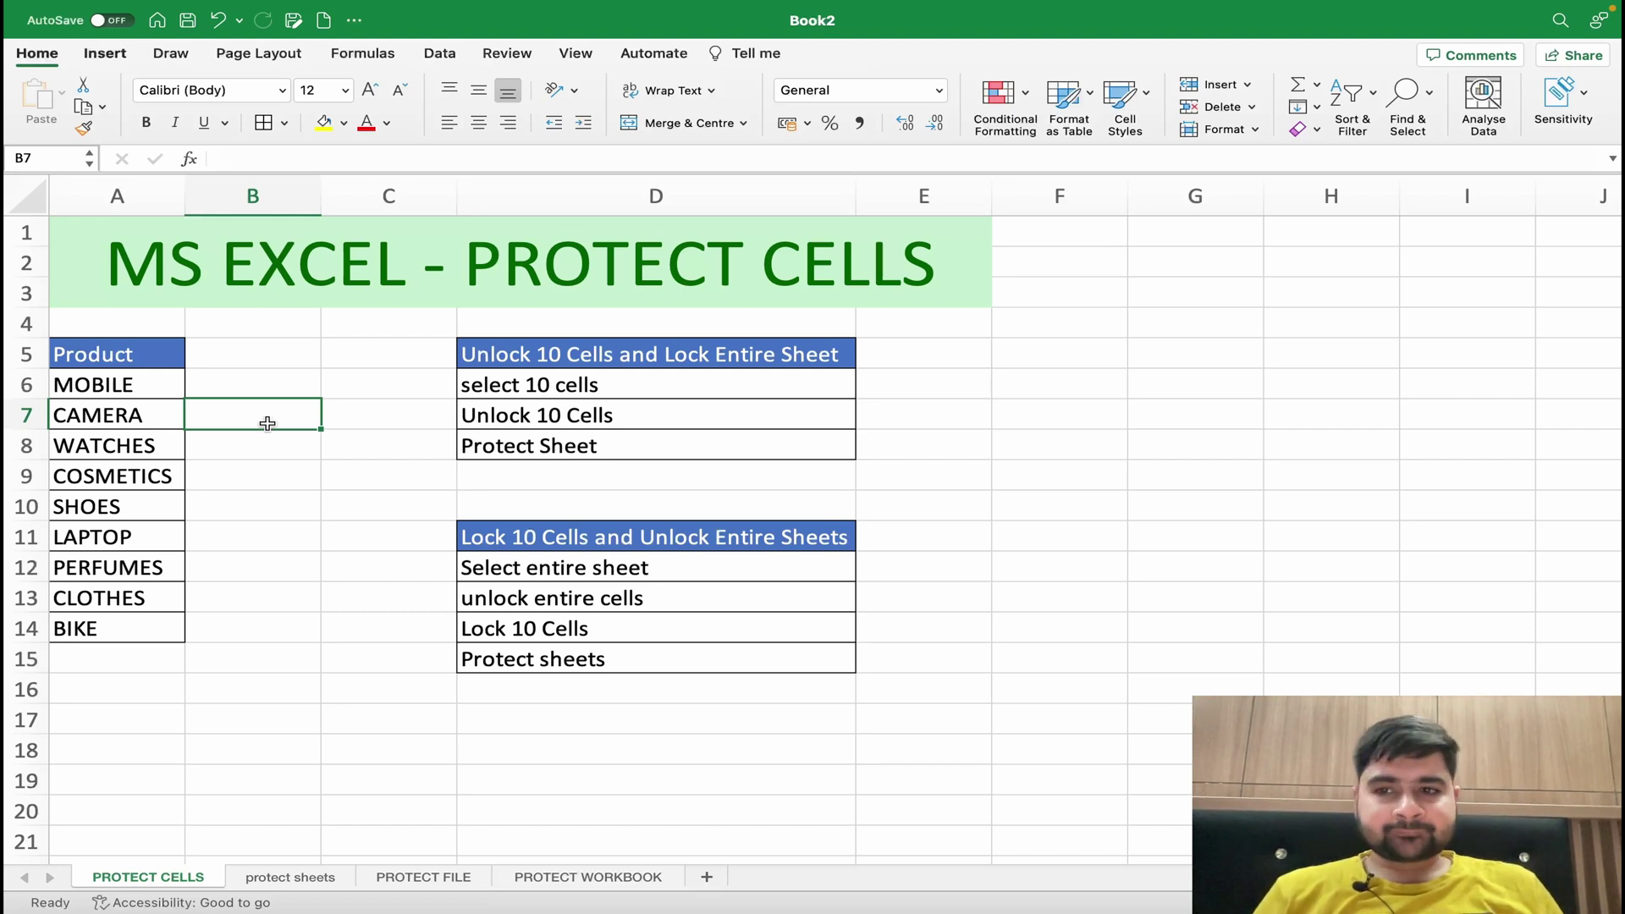
click(277, 380)
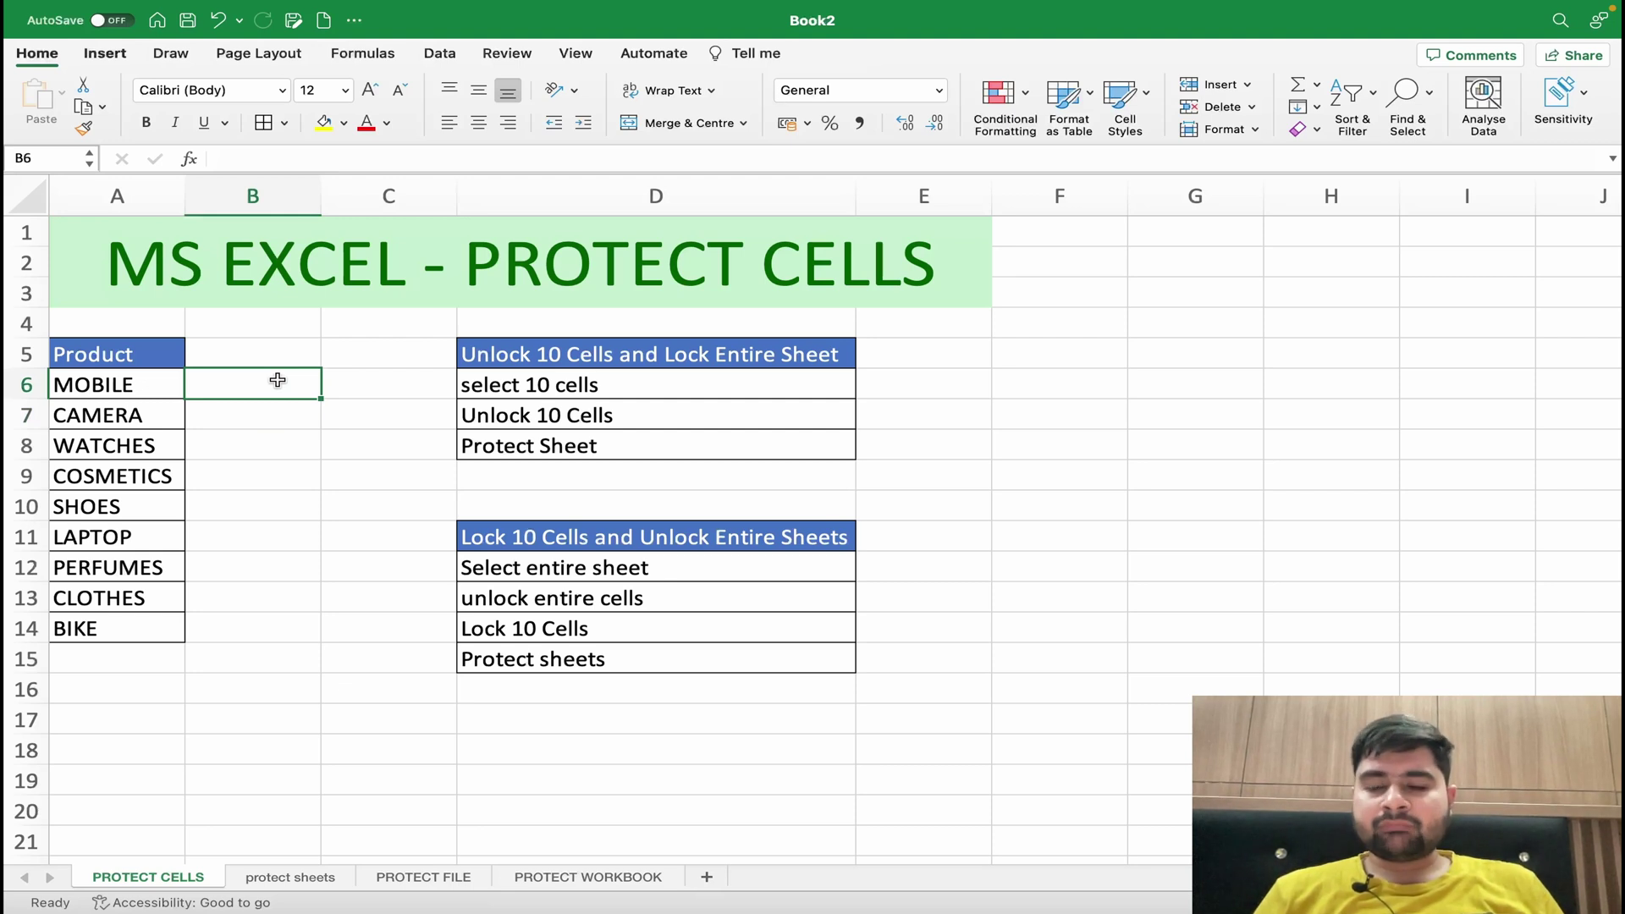
right_click(278, 383)
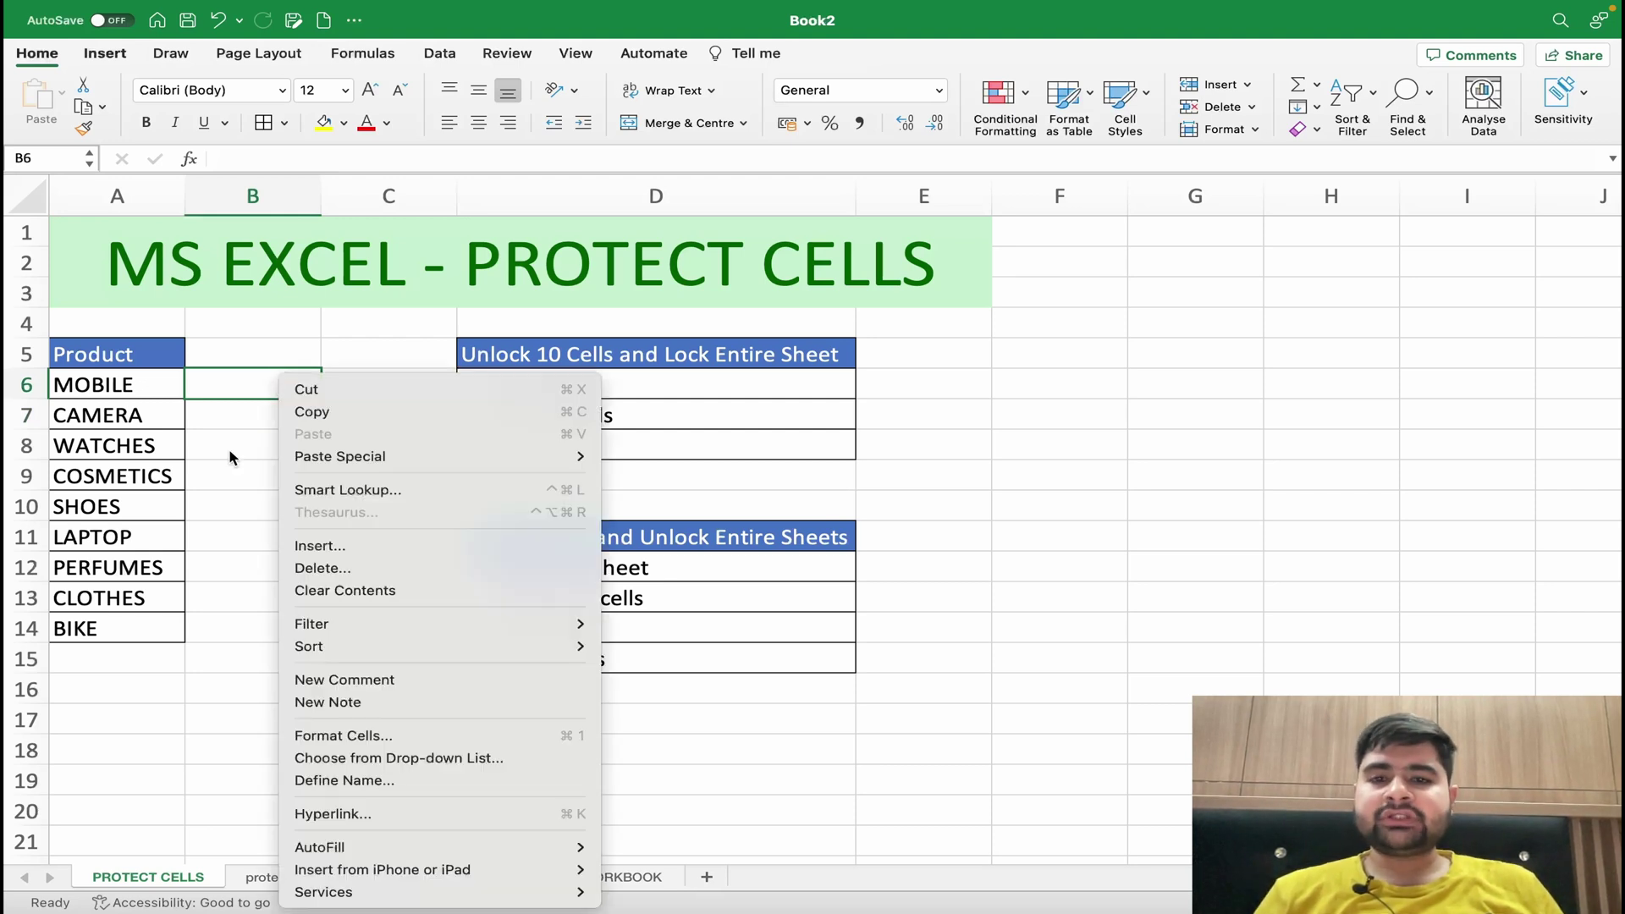
click(231, 458)
- Review the Format Cells protection settings for empty cells F5 and D17, leaving them locked
click(1054, 365)
right_click(1058, 372)
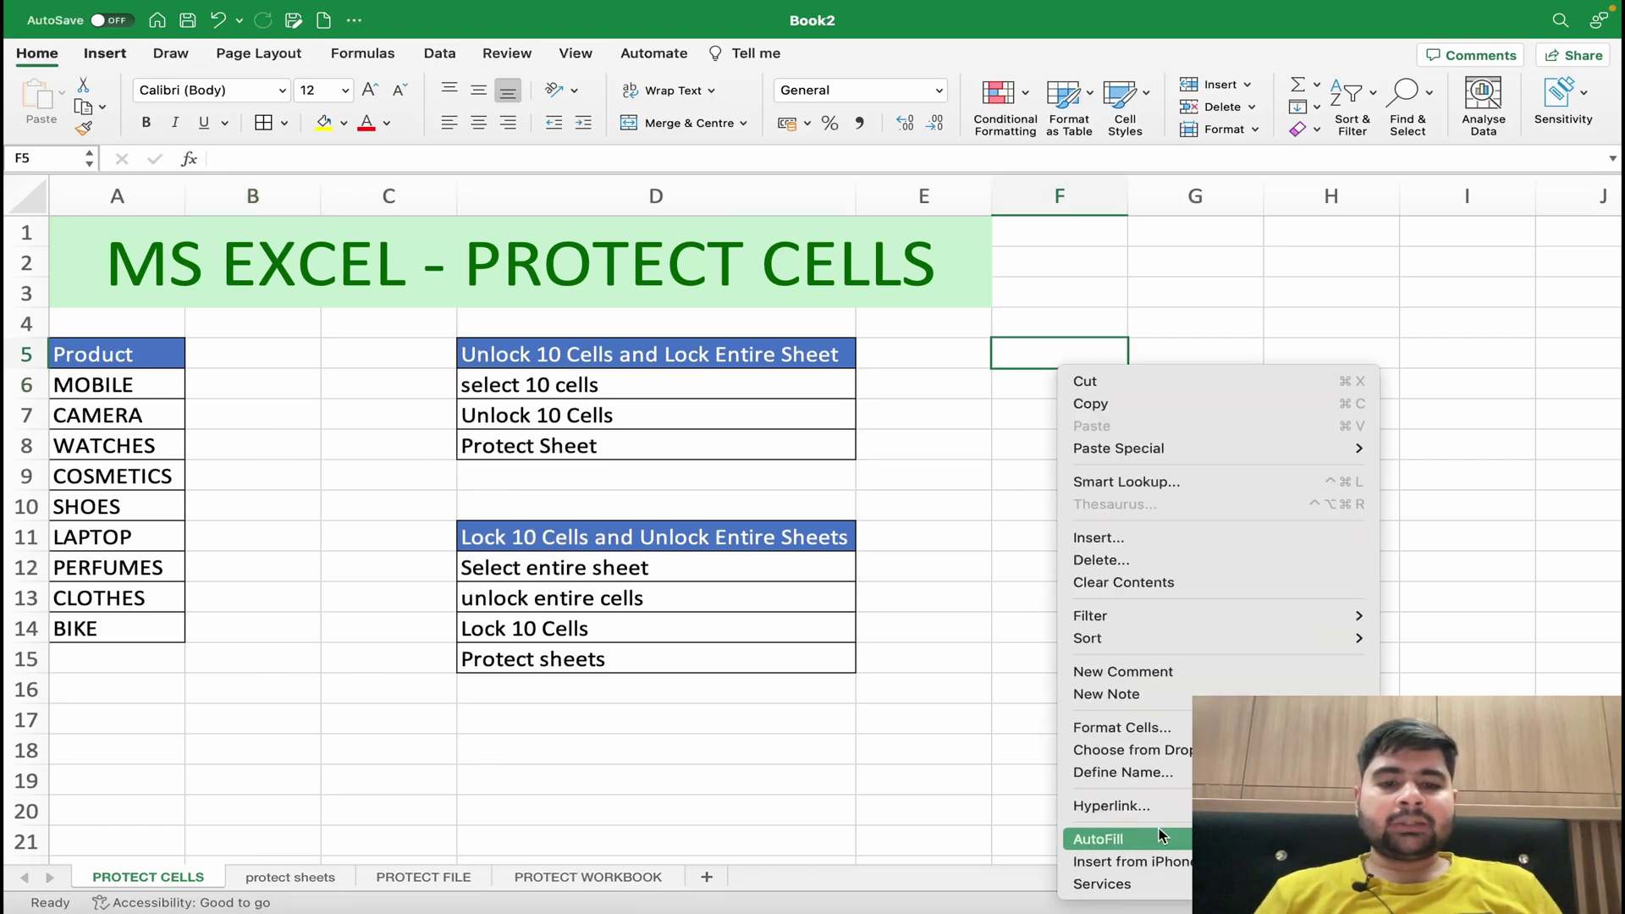
click(1151, 730)
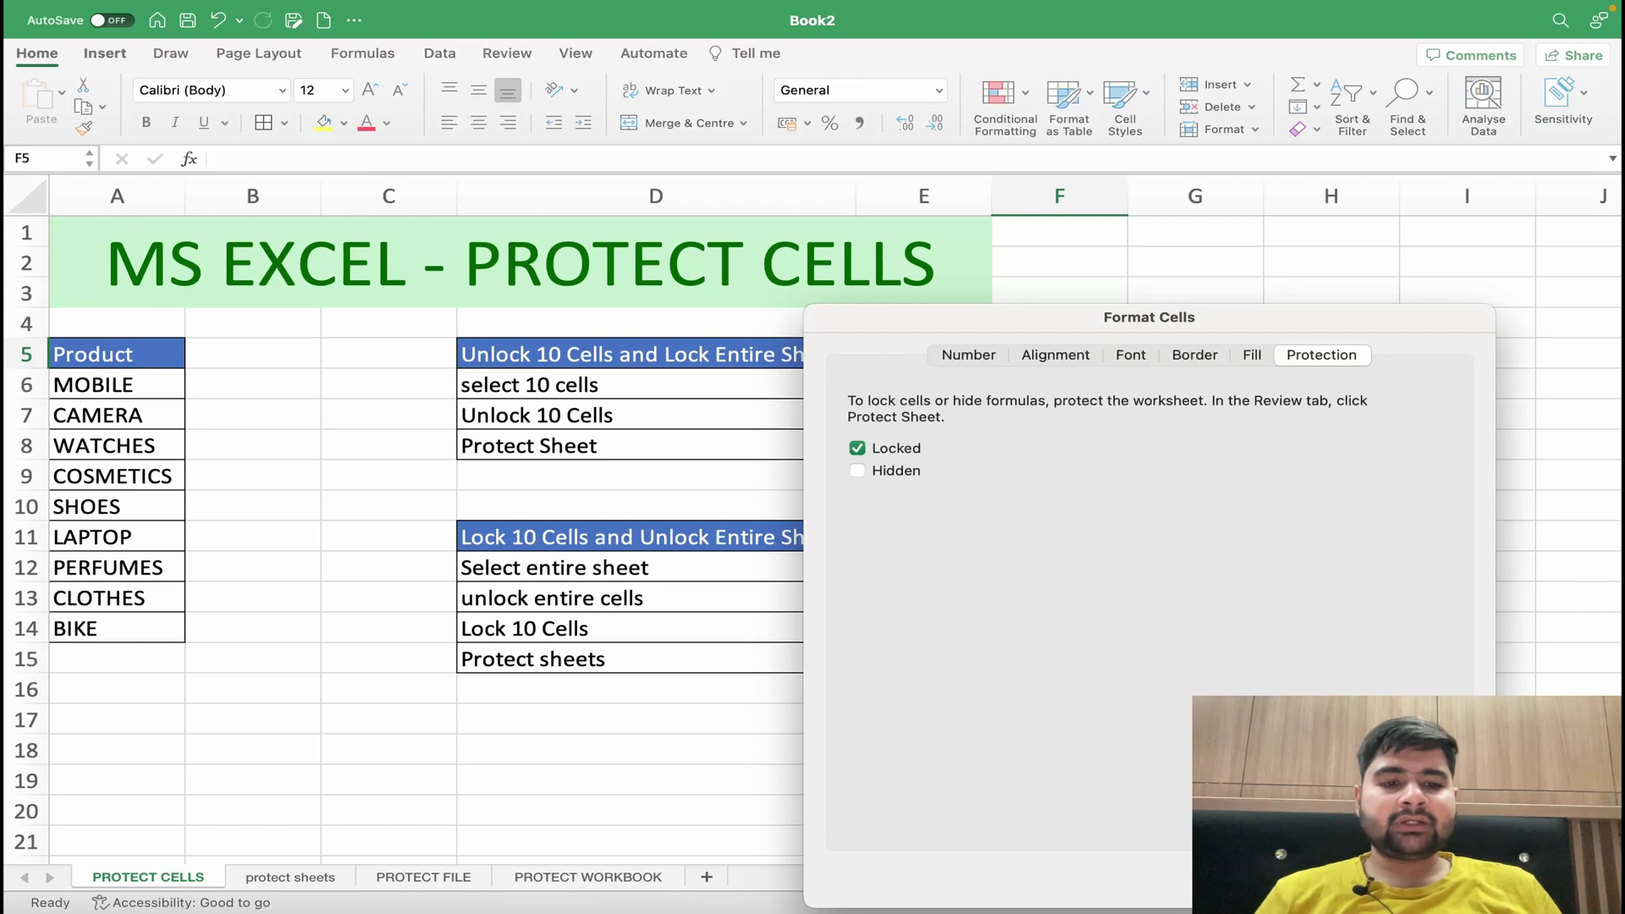
key(Return)
click(533, 720)
right_click(536, 725)
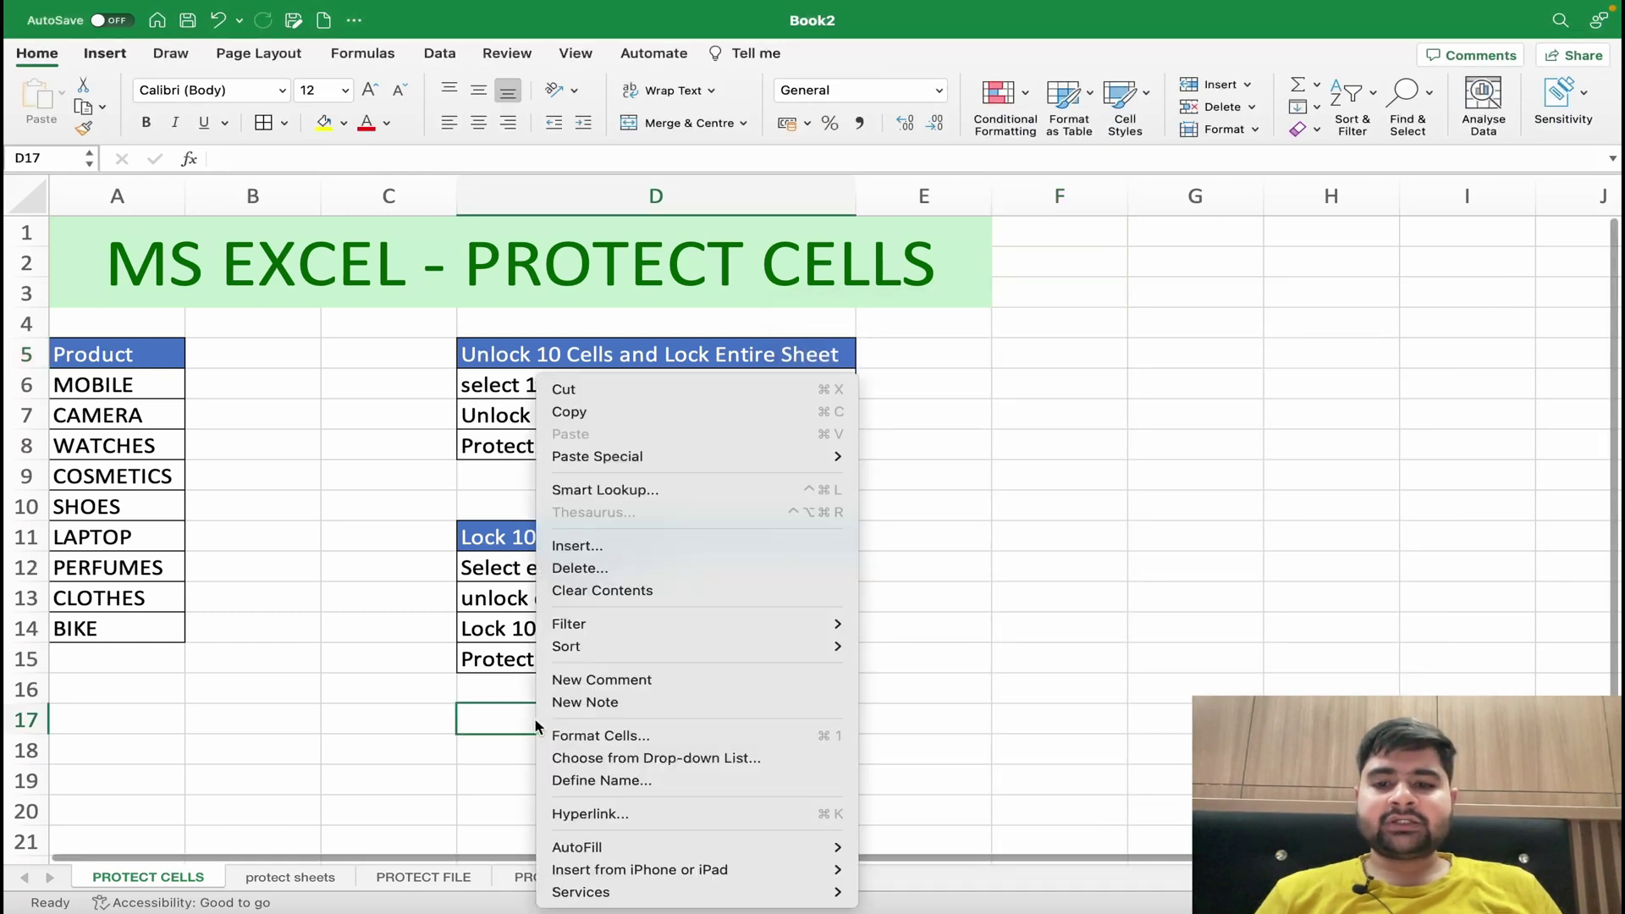
click(639, 733)
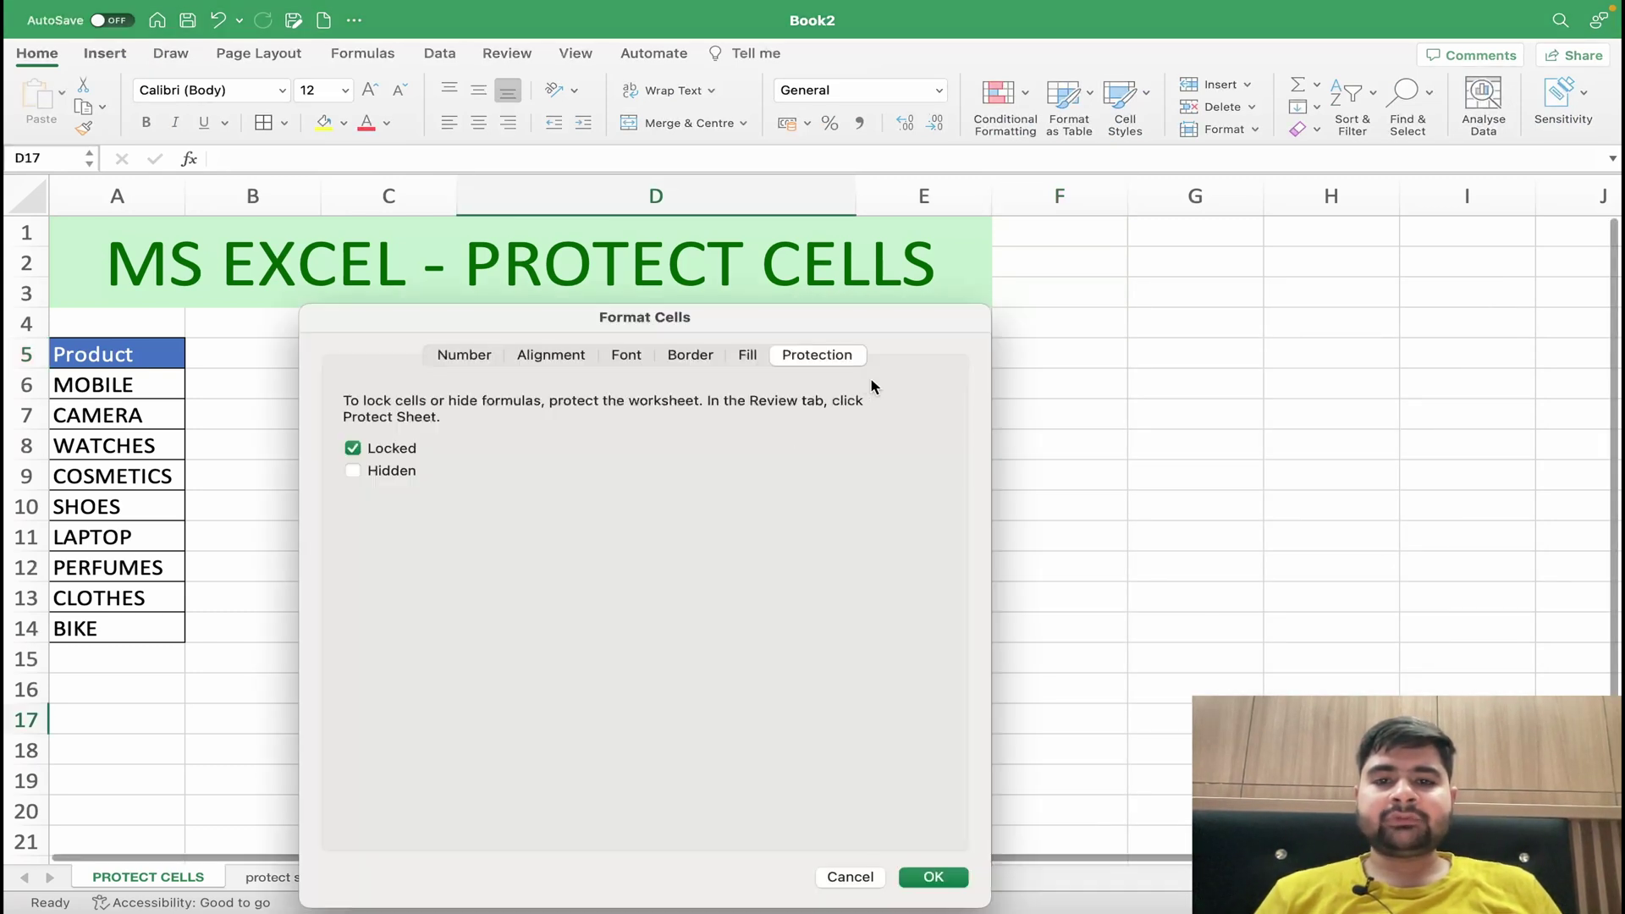
click(931, 877)
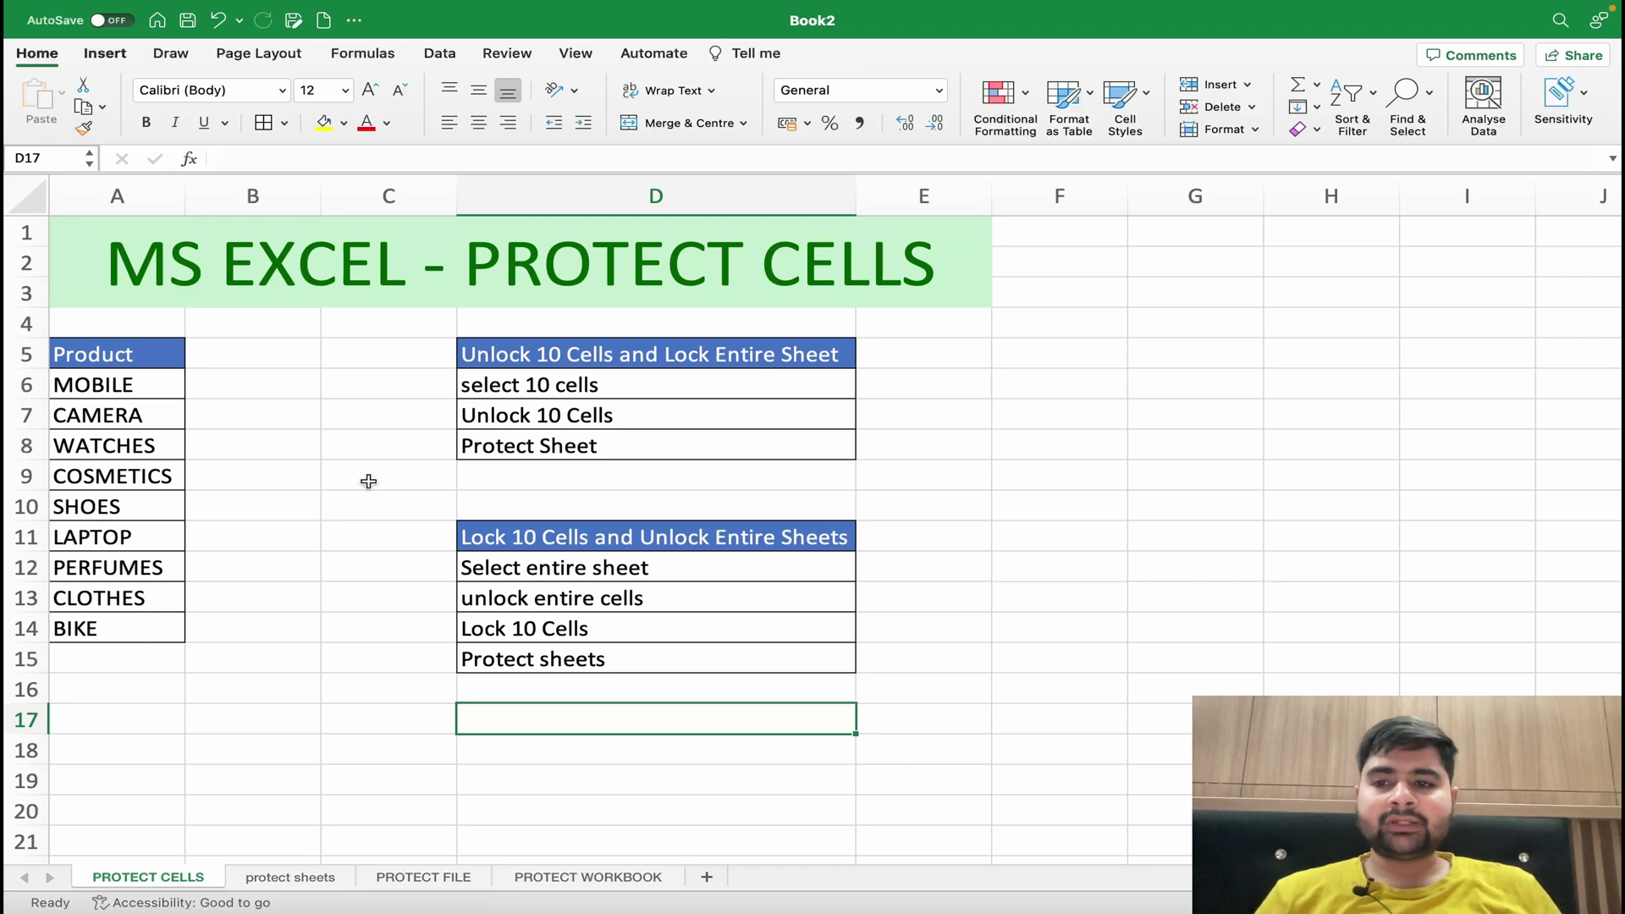
click(378, 406)
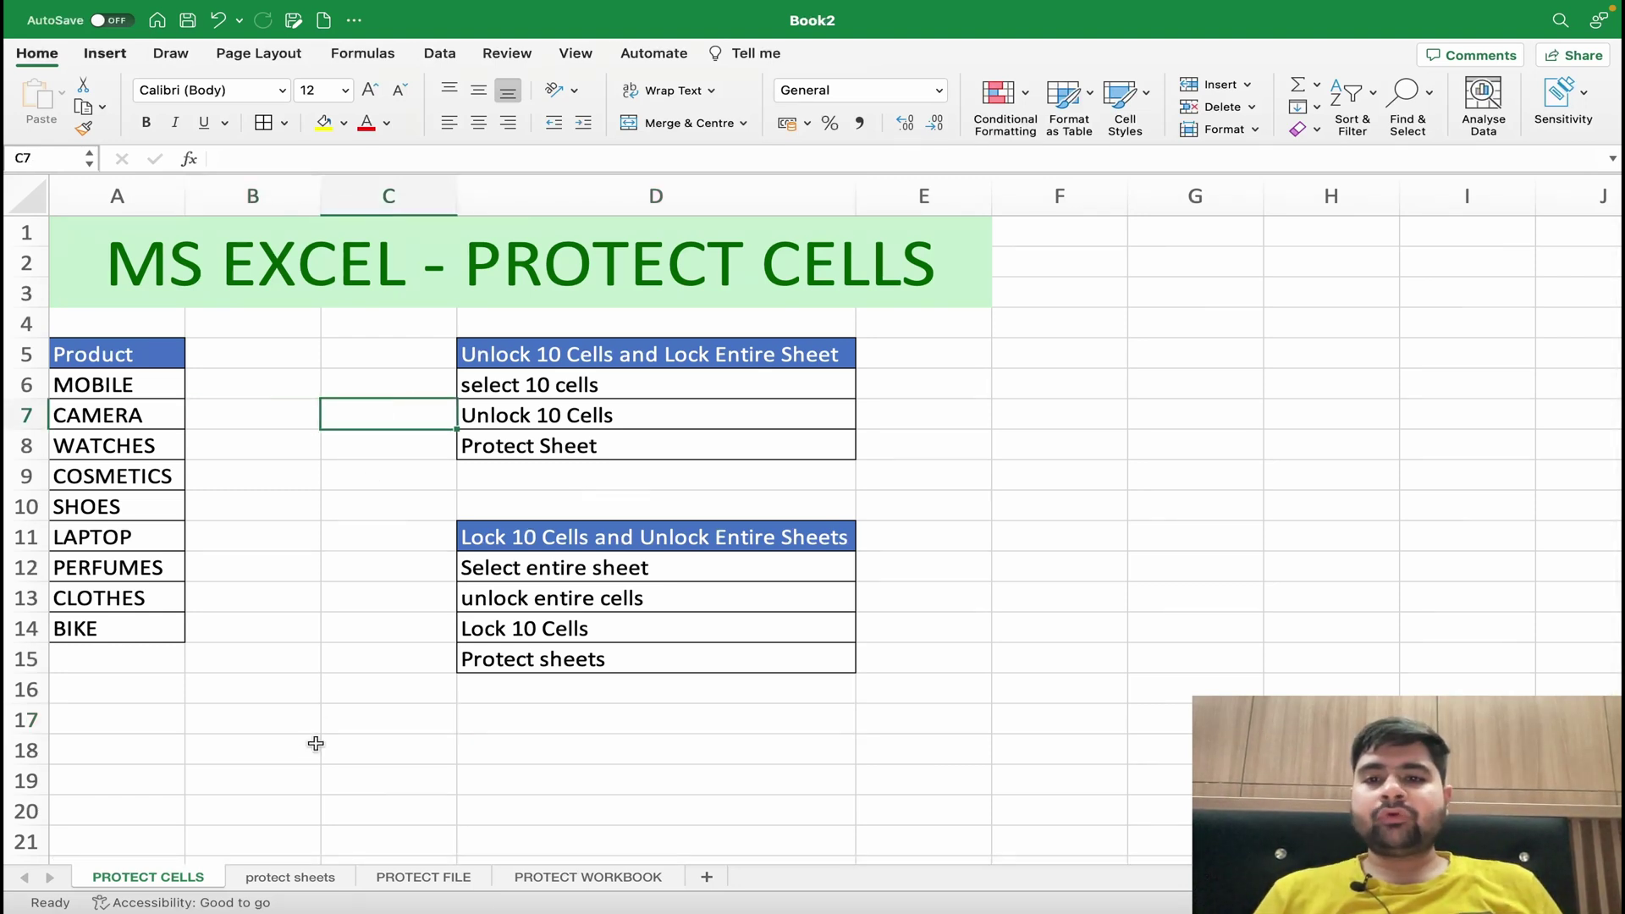
- Protect the PROTECT CELLS sheet with a password and confirm it in the verification field
right_click(178, 881)
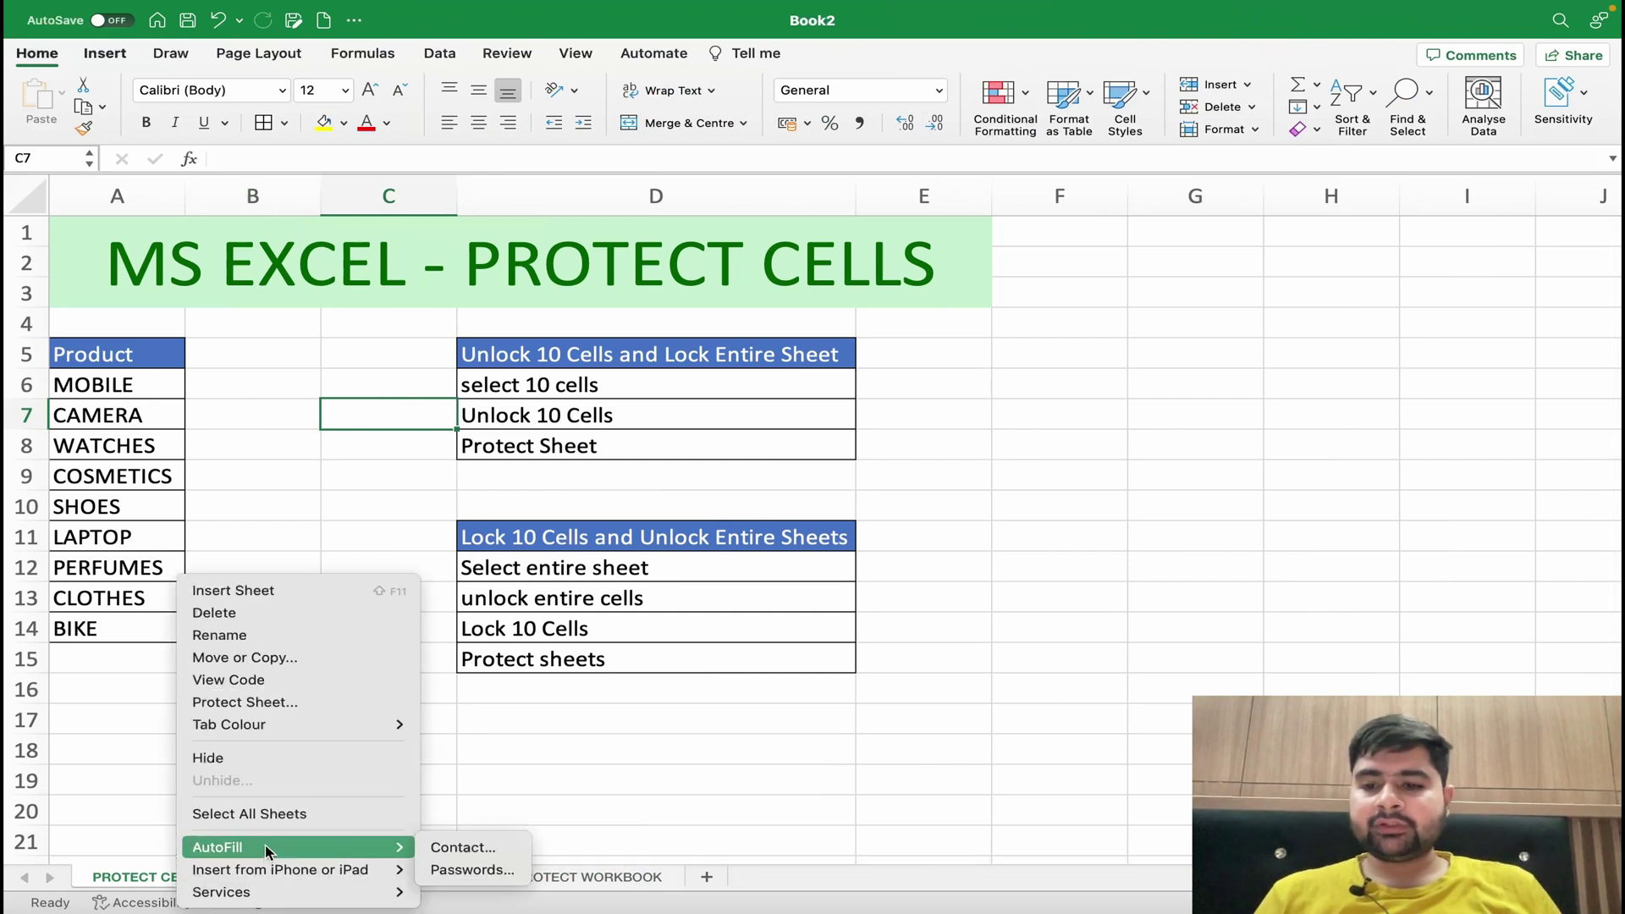
click(287, 703)
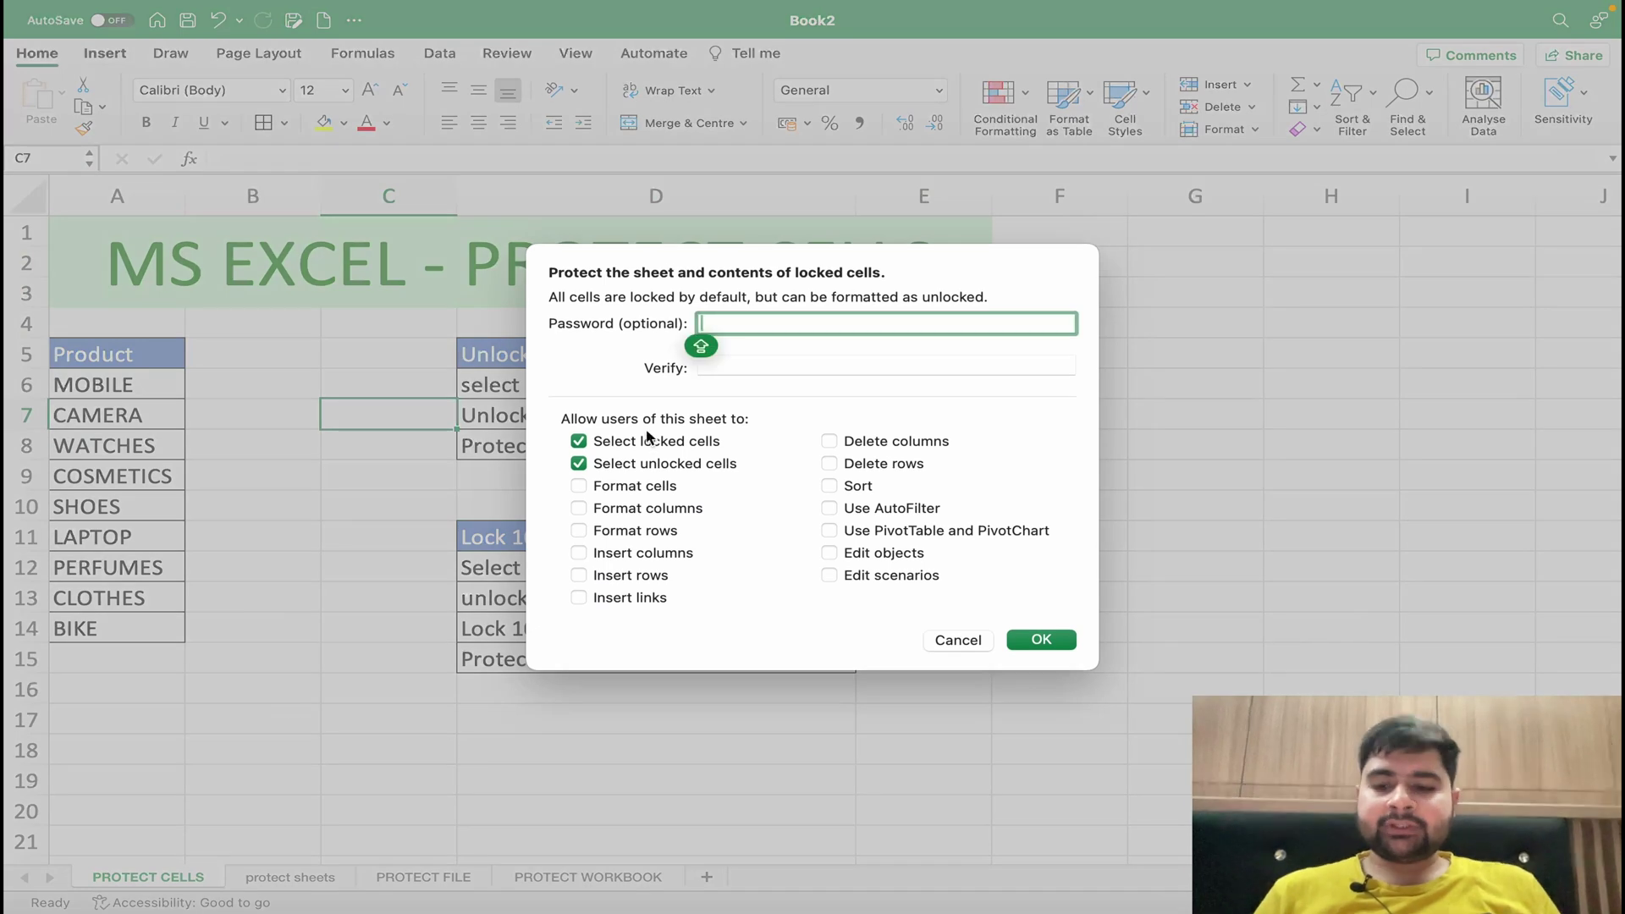
text(1)
key(Caps_Lock)
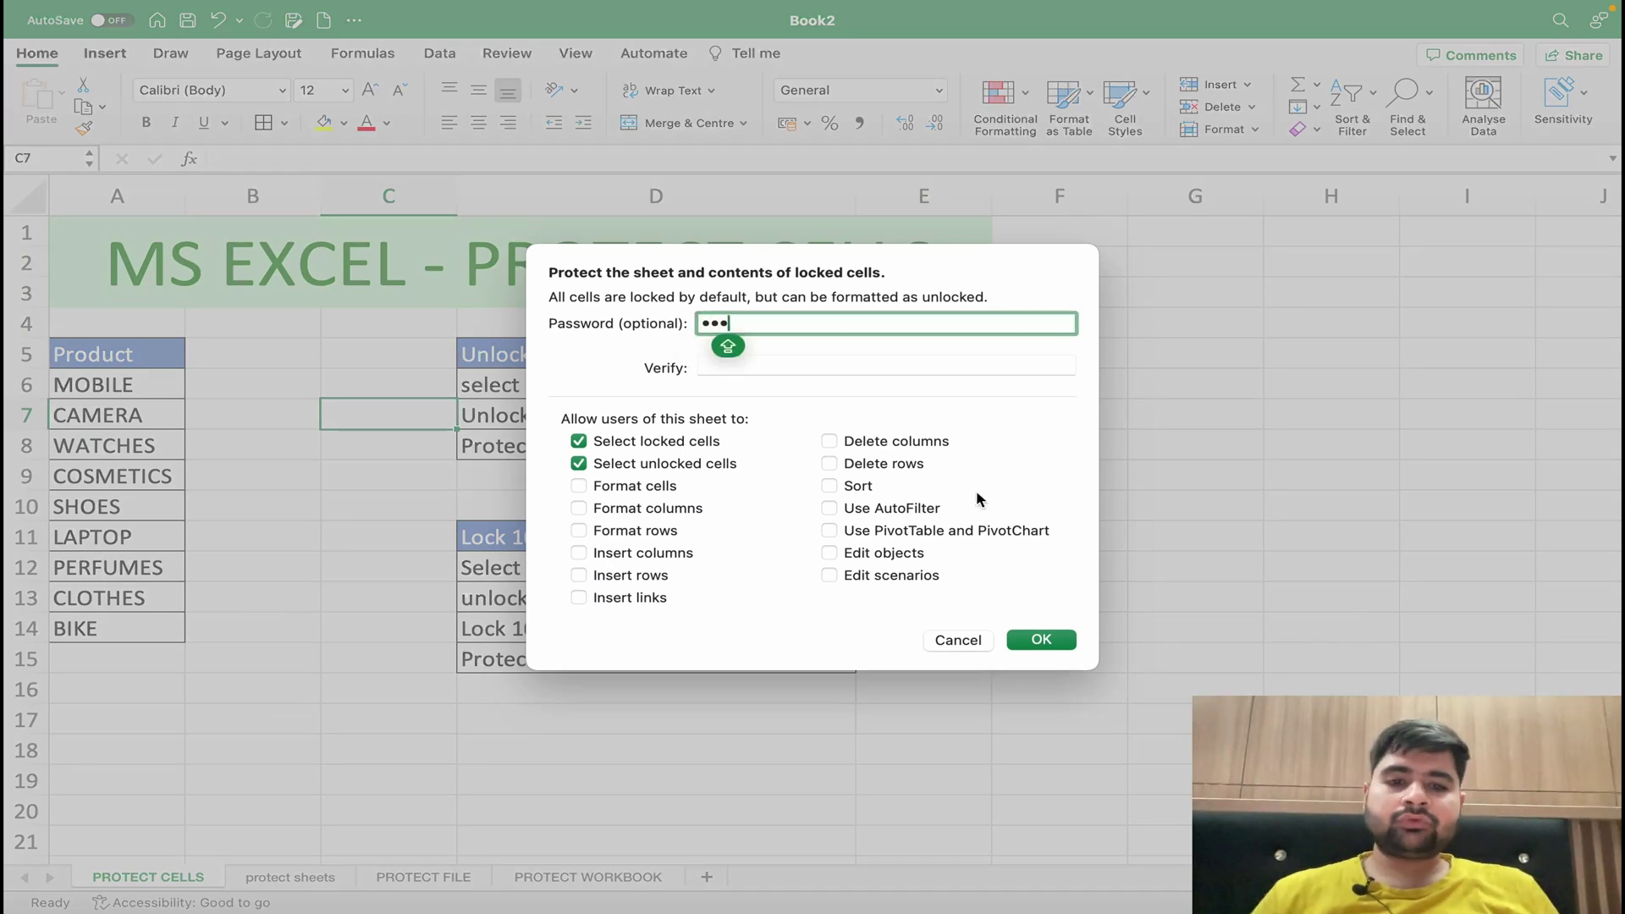
click(1048, 640)
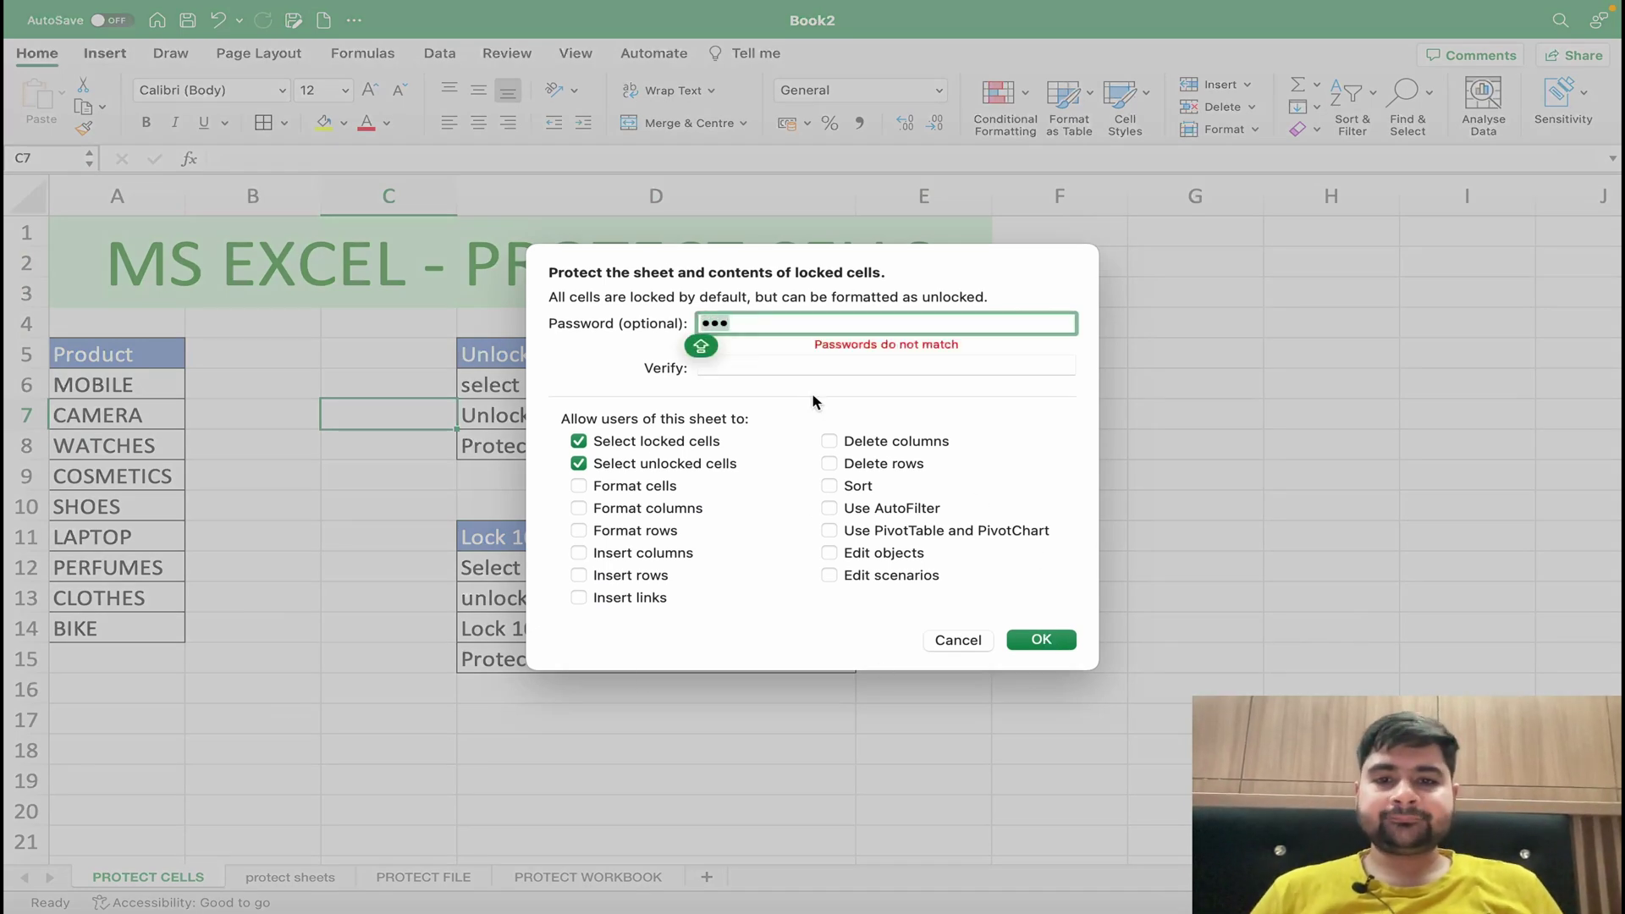
click(758, 368)
text(1)
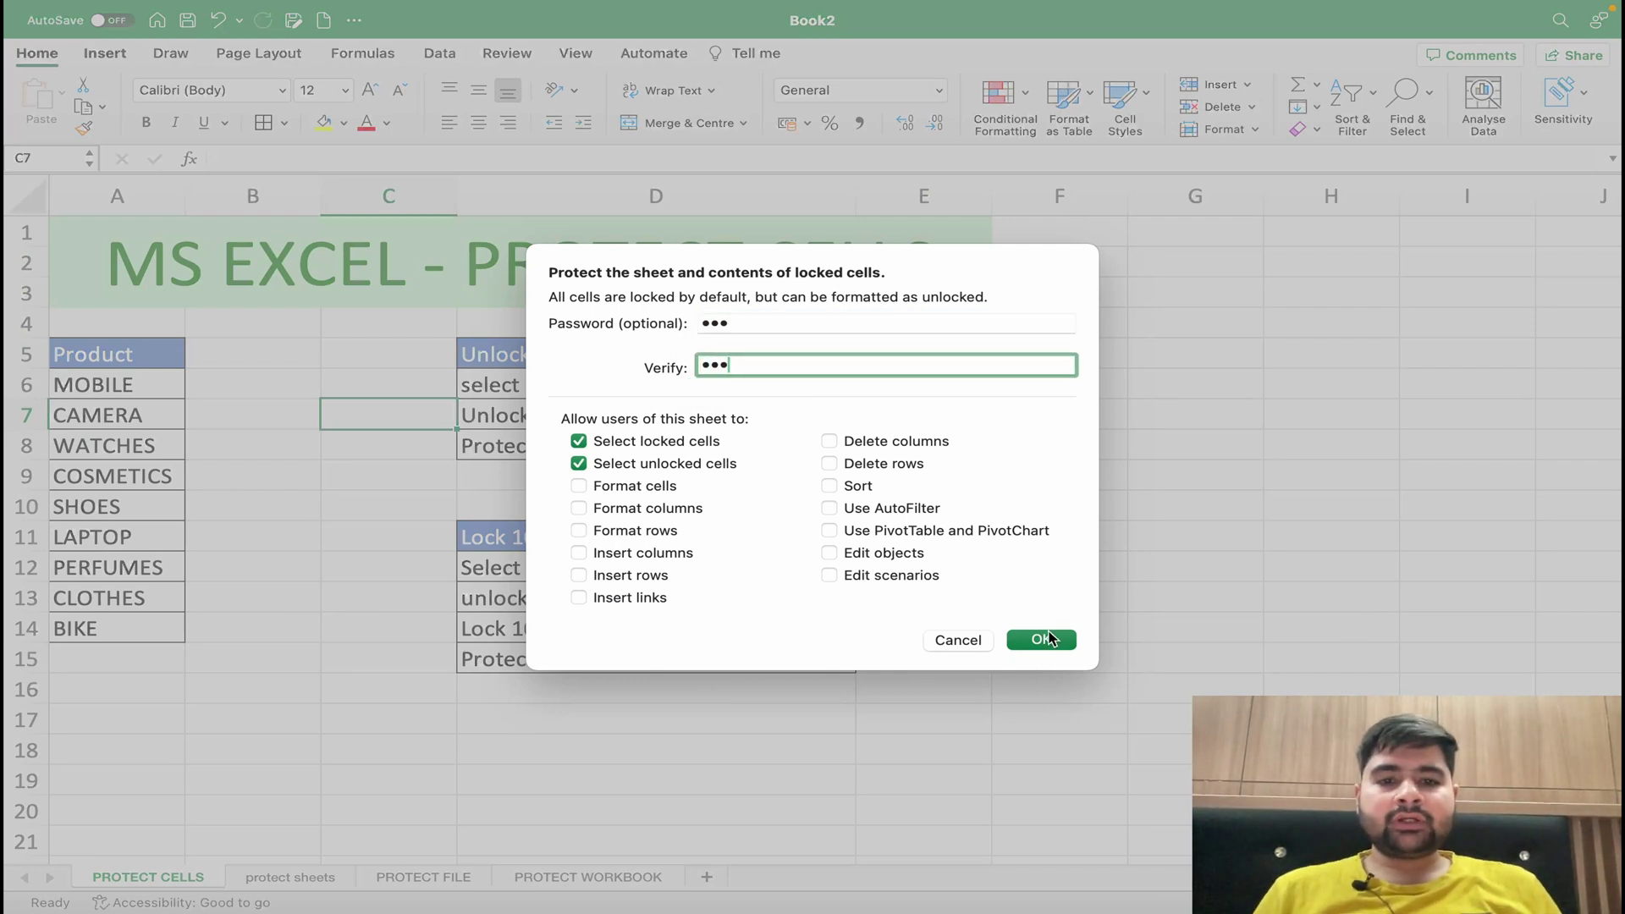
text(23)
click(1042, 640)
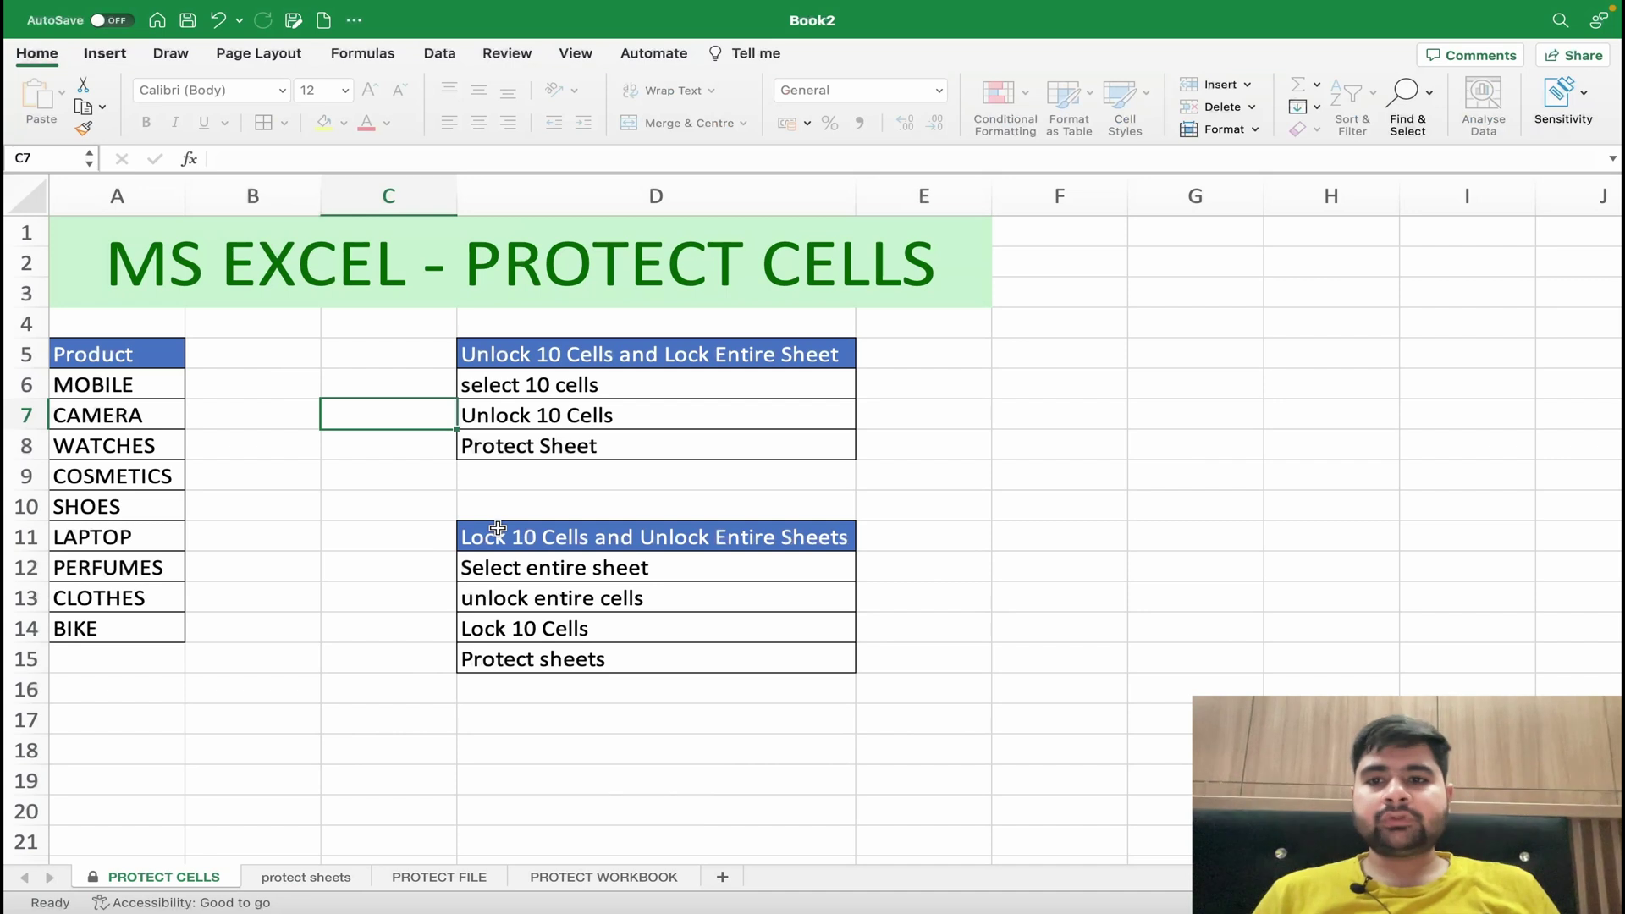
double_click(566, 625)
click(812, 550)
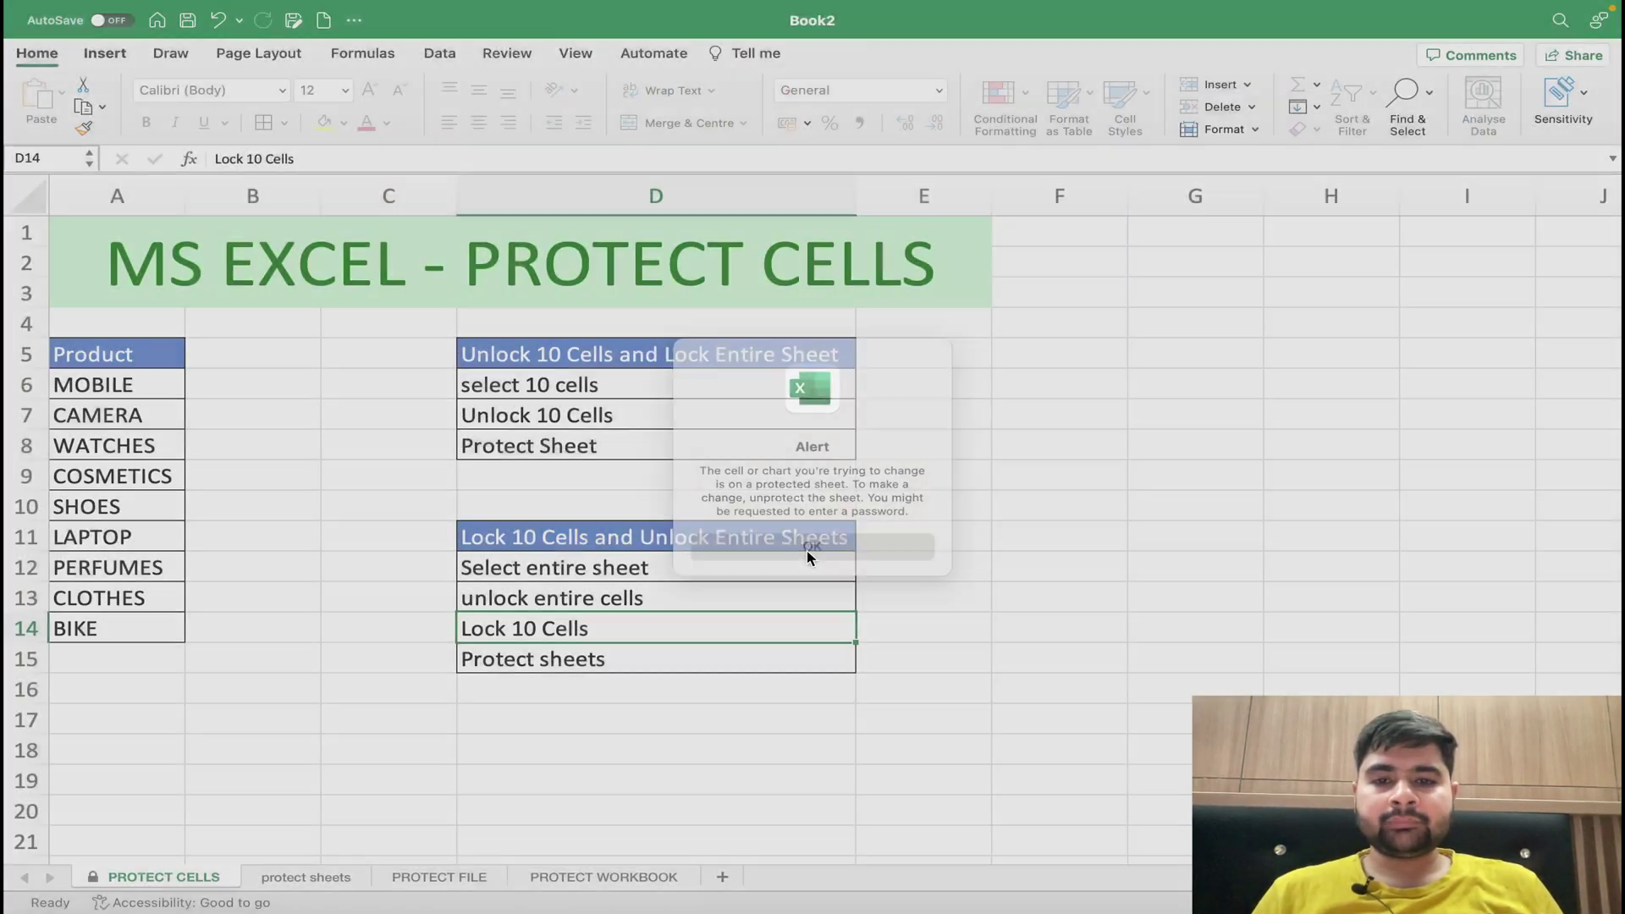
double_click(597, 512)
click(746, 555)
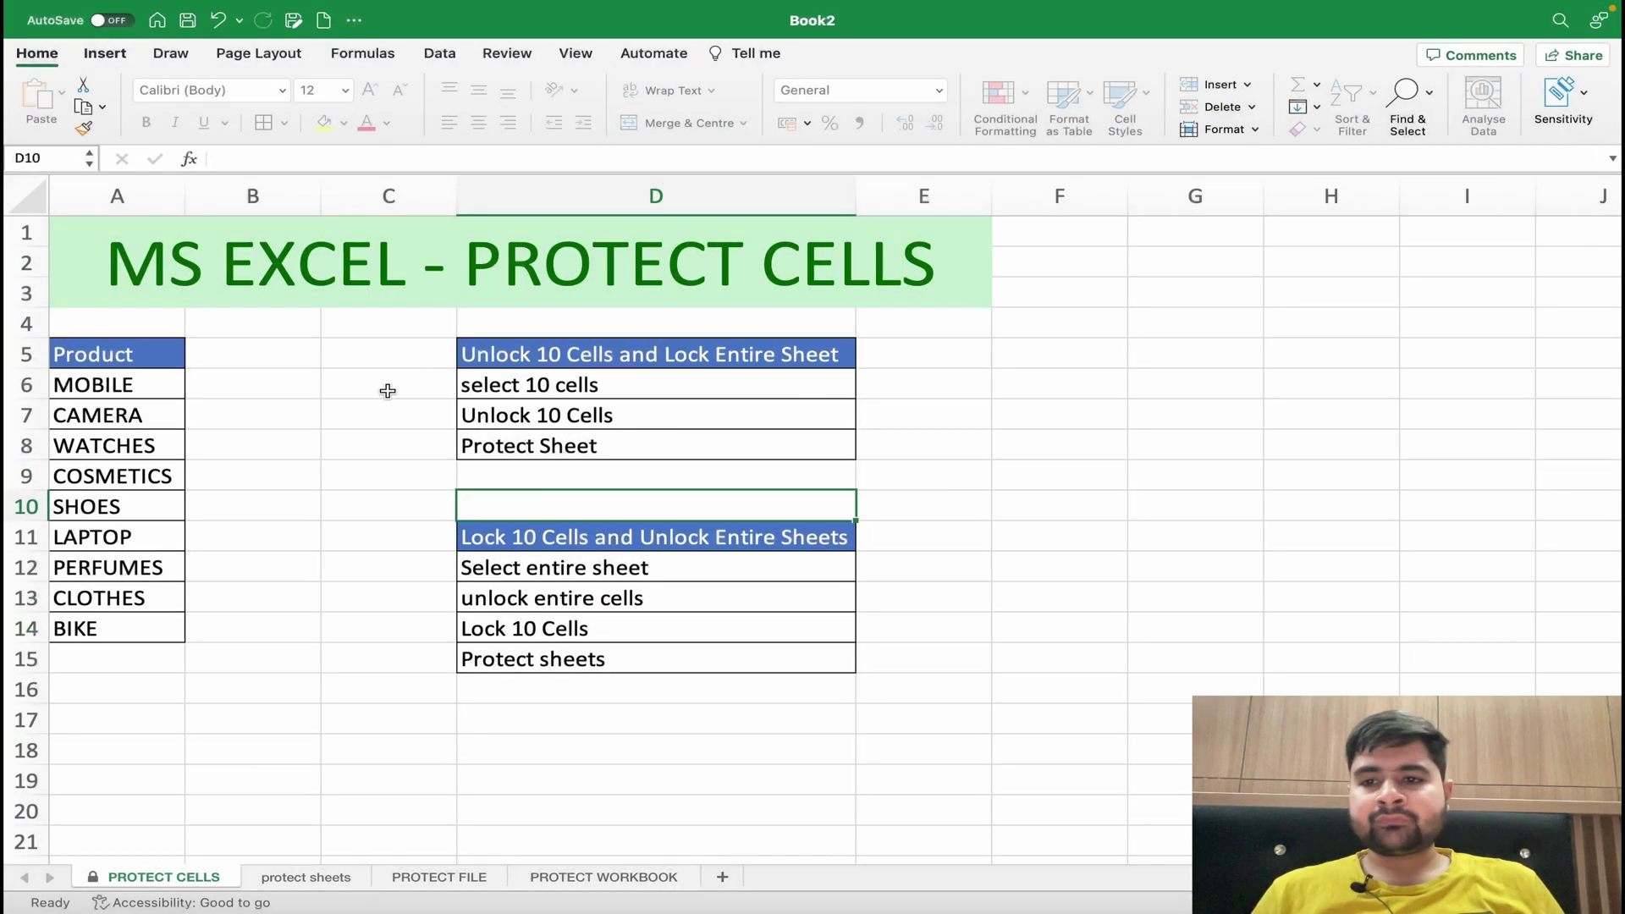
click(154, 412)
double_click(154, 413)
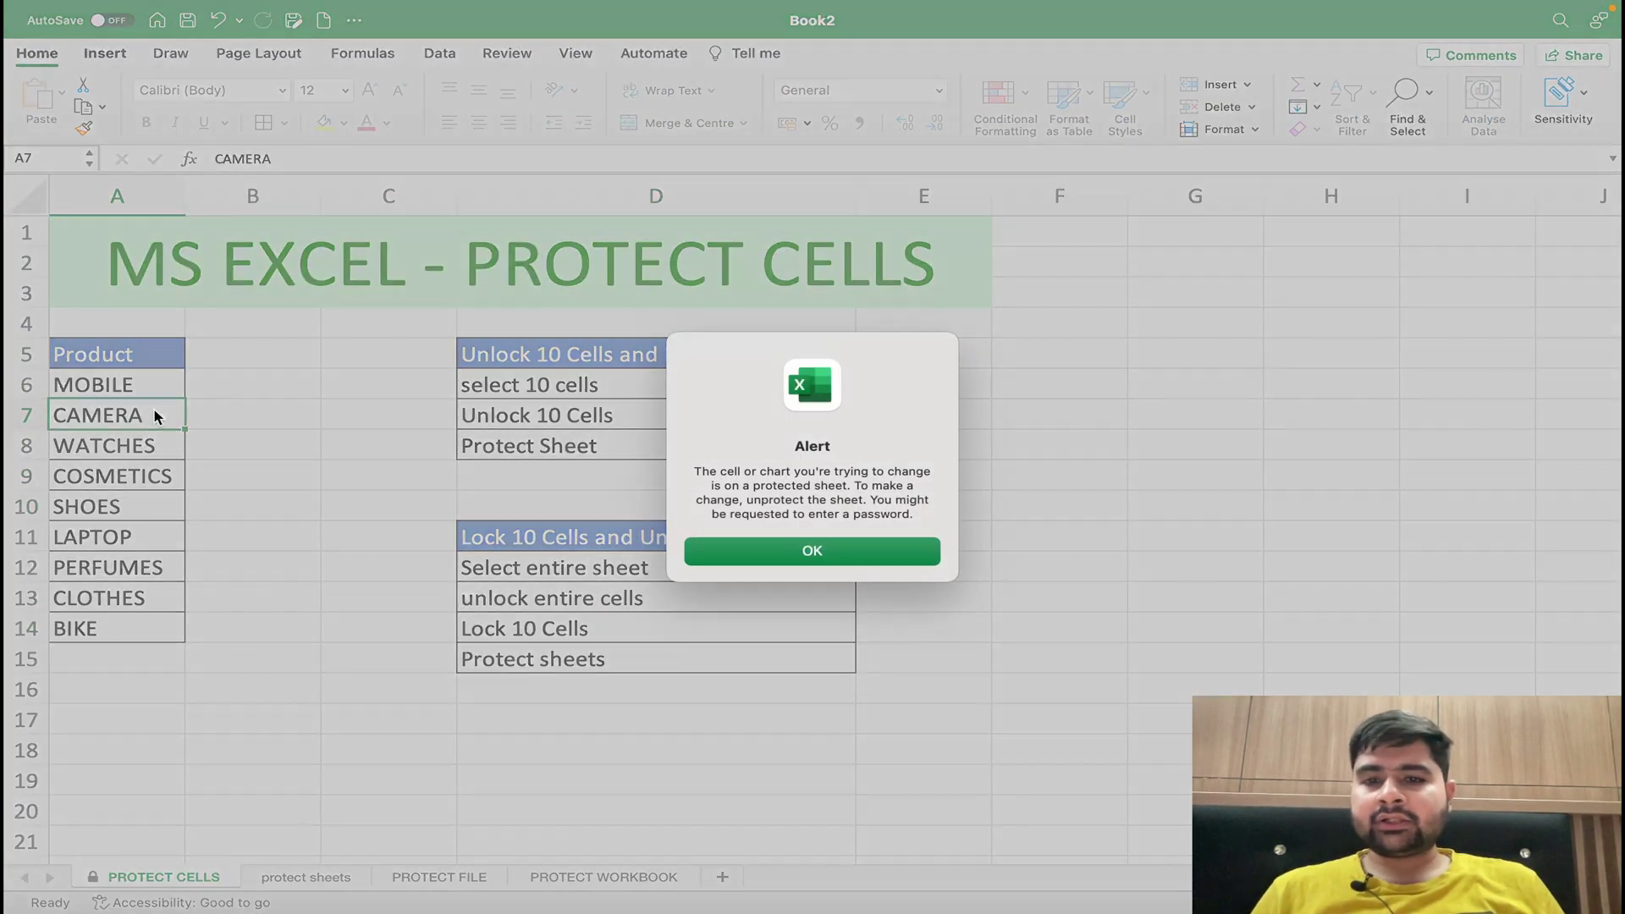
click(750, 551)
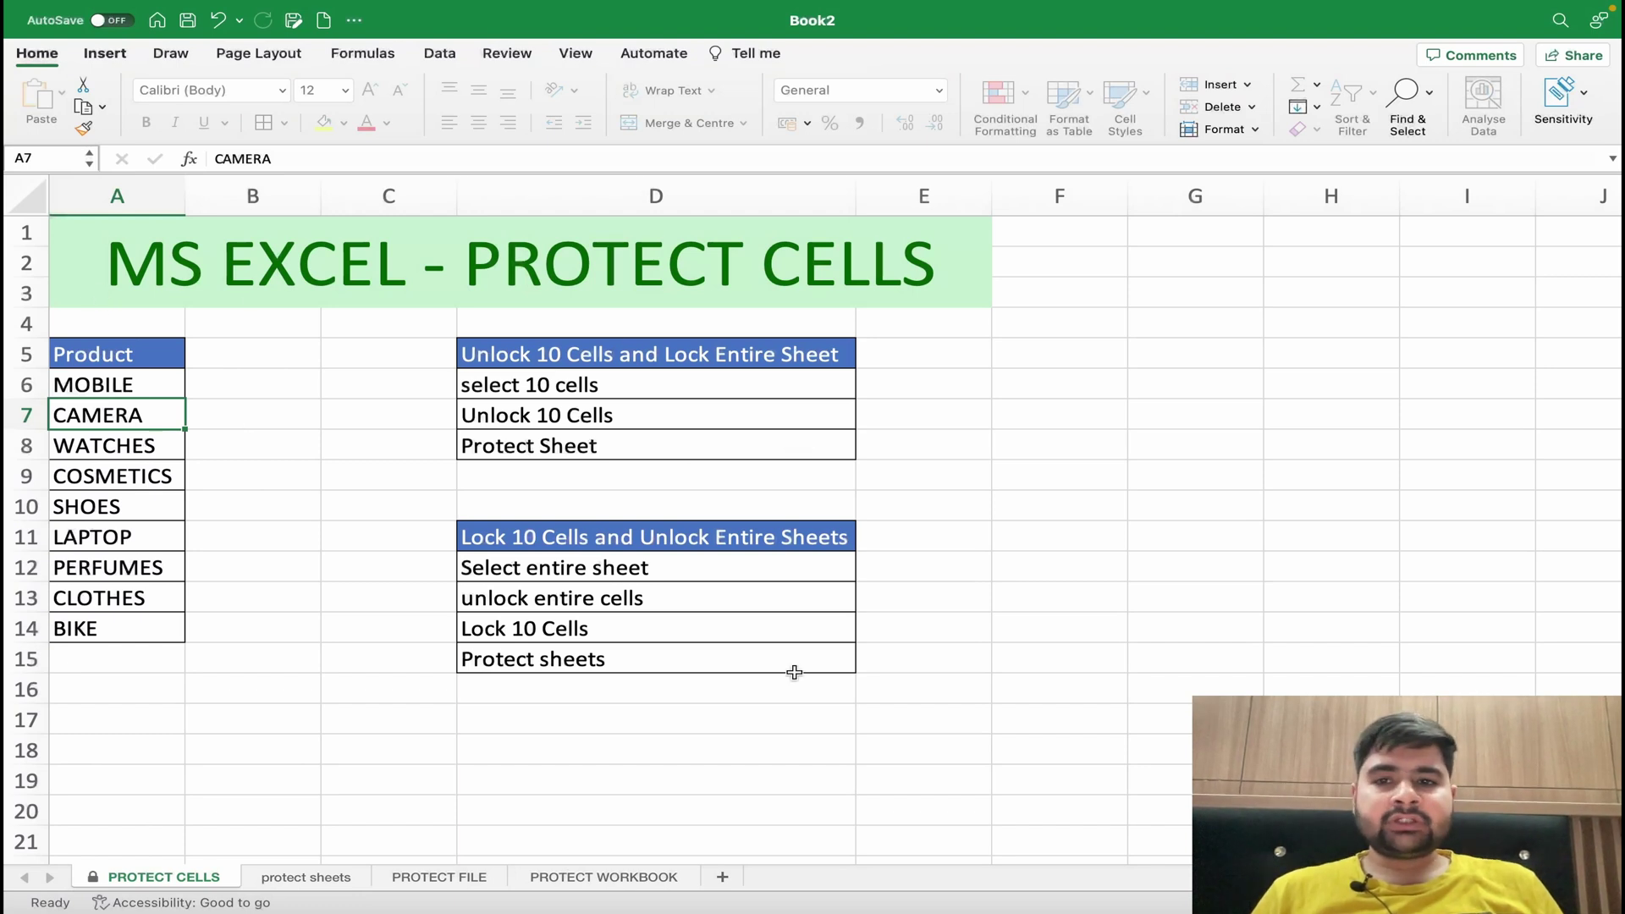
drag(120, 357, 109, 619)
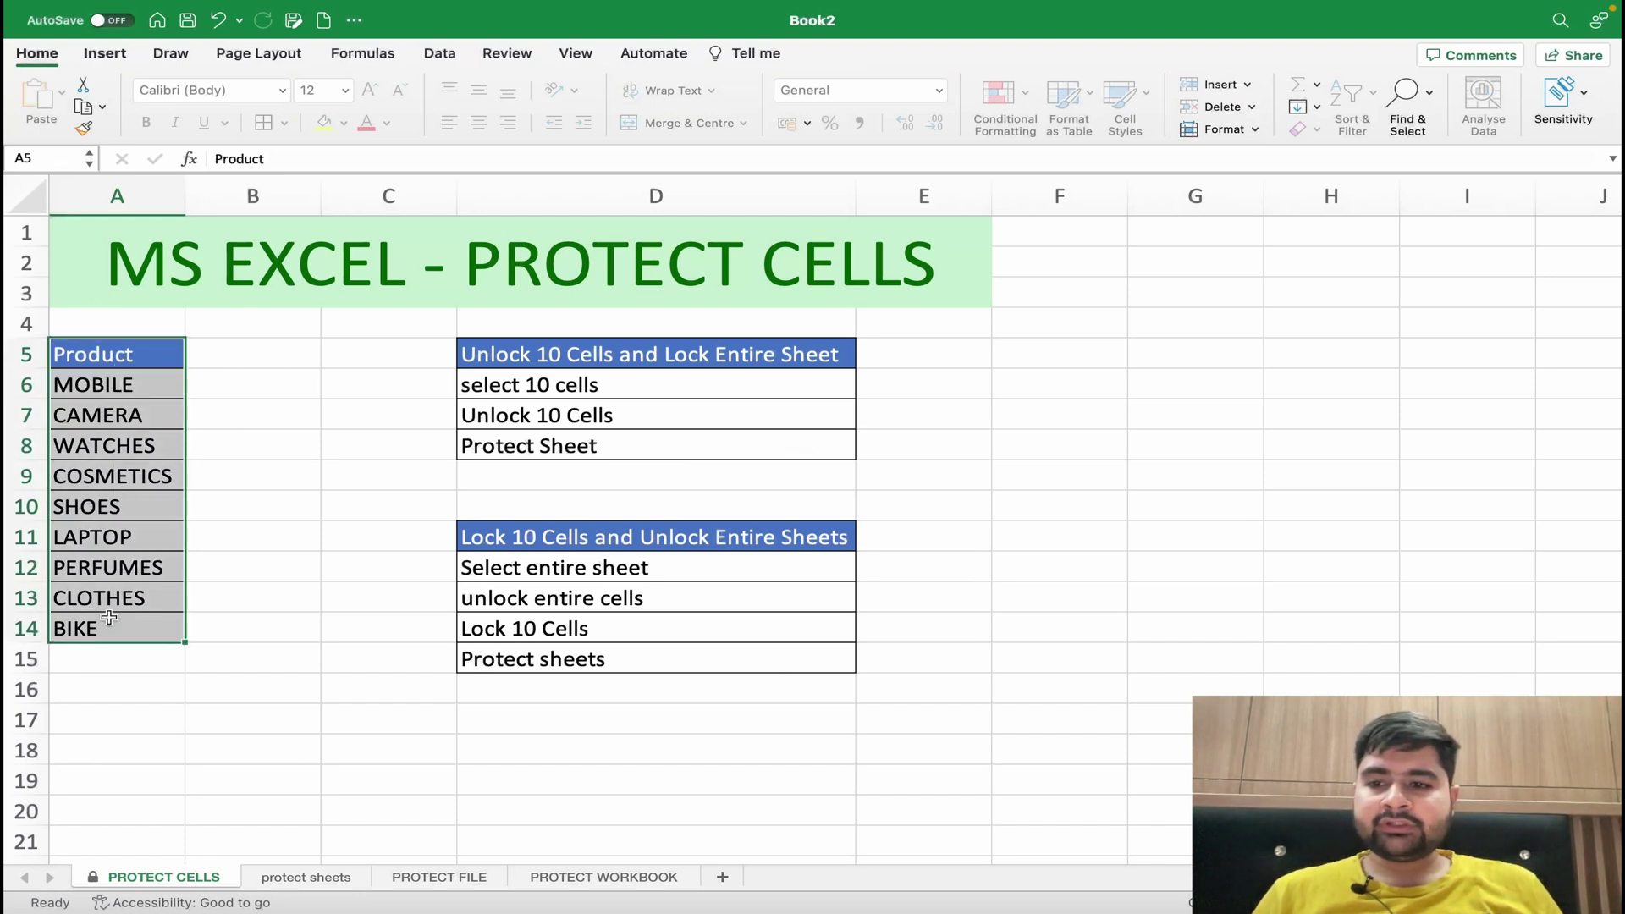
double_click(110, 622)
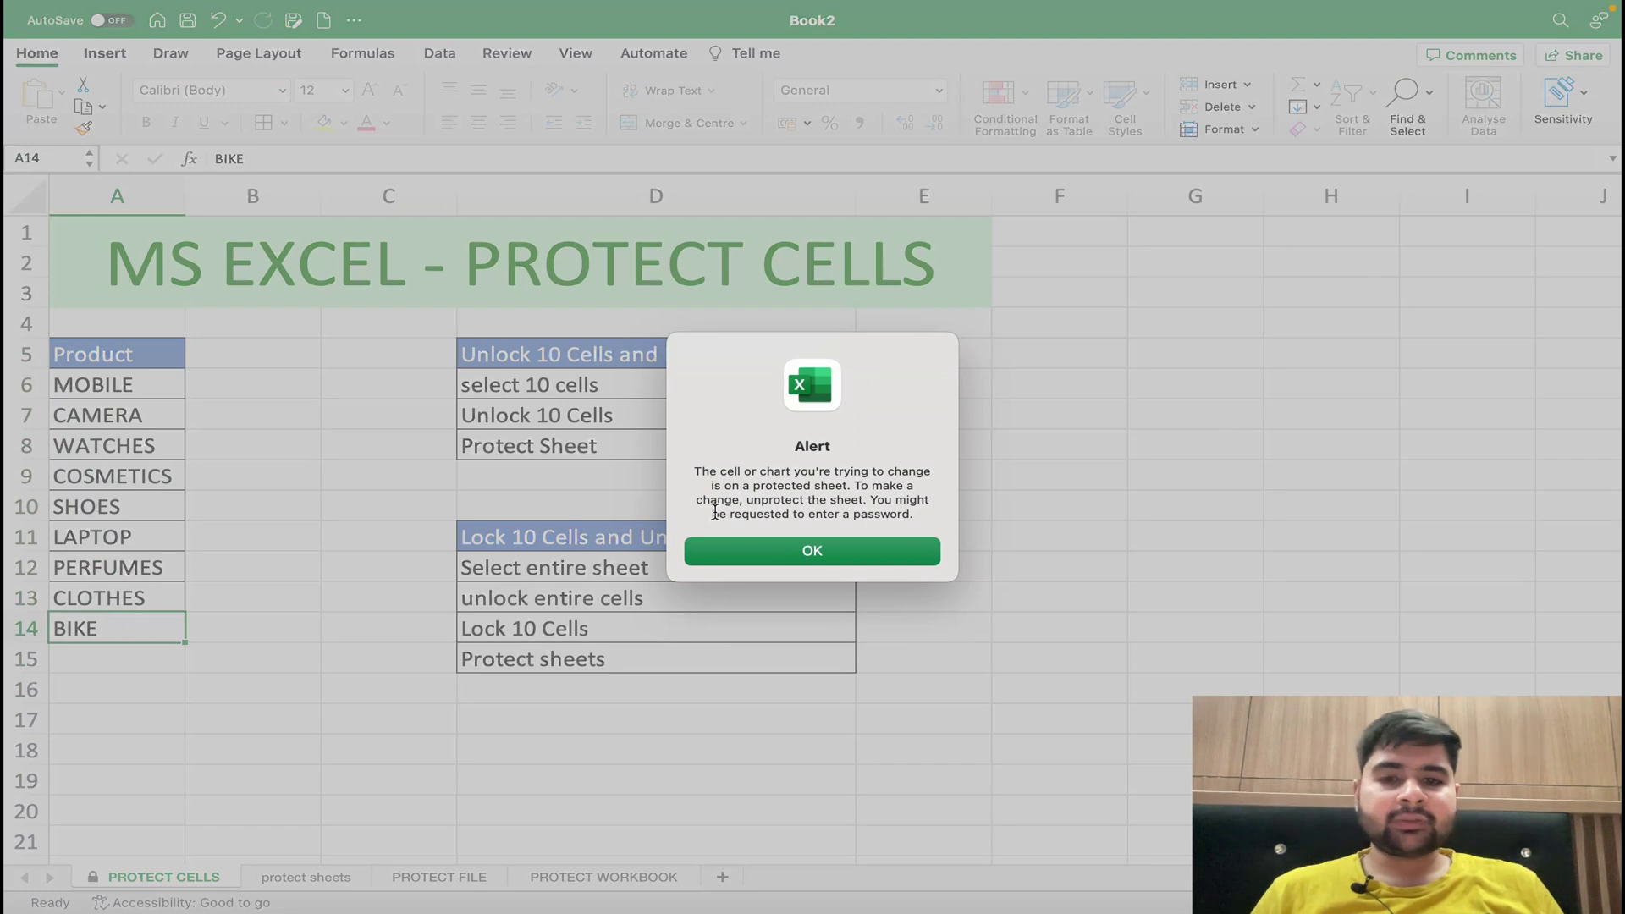
click(810, 551)
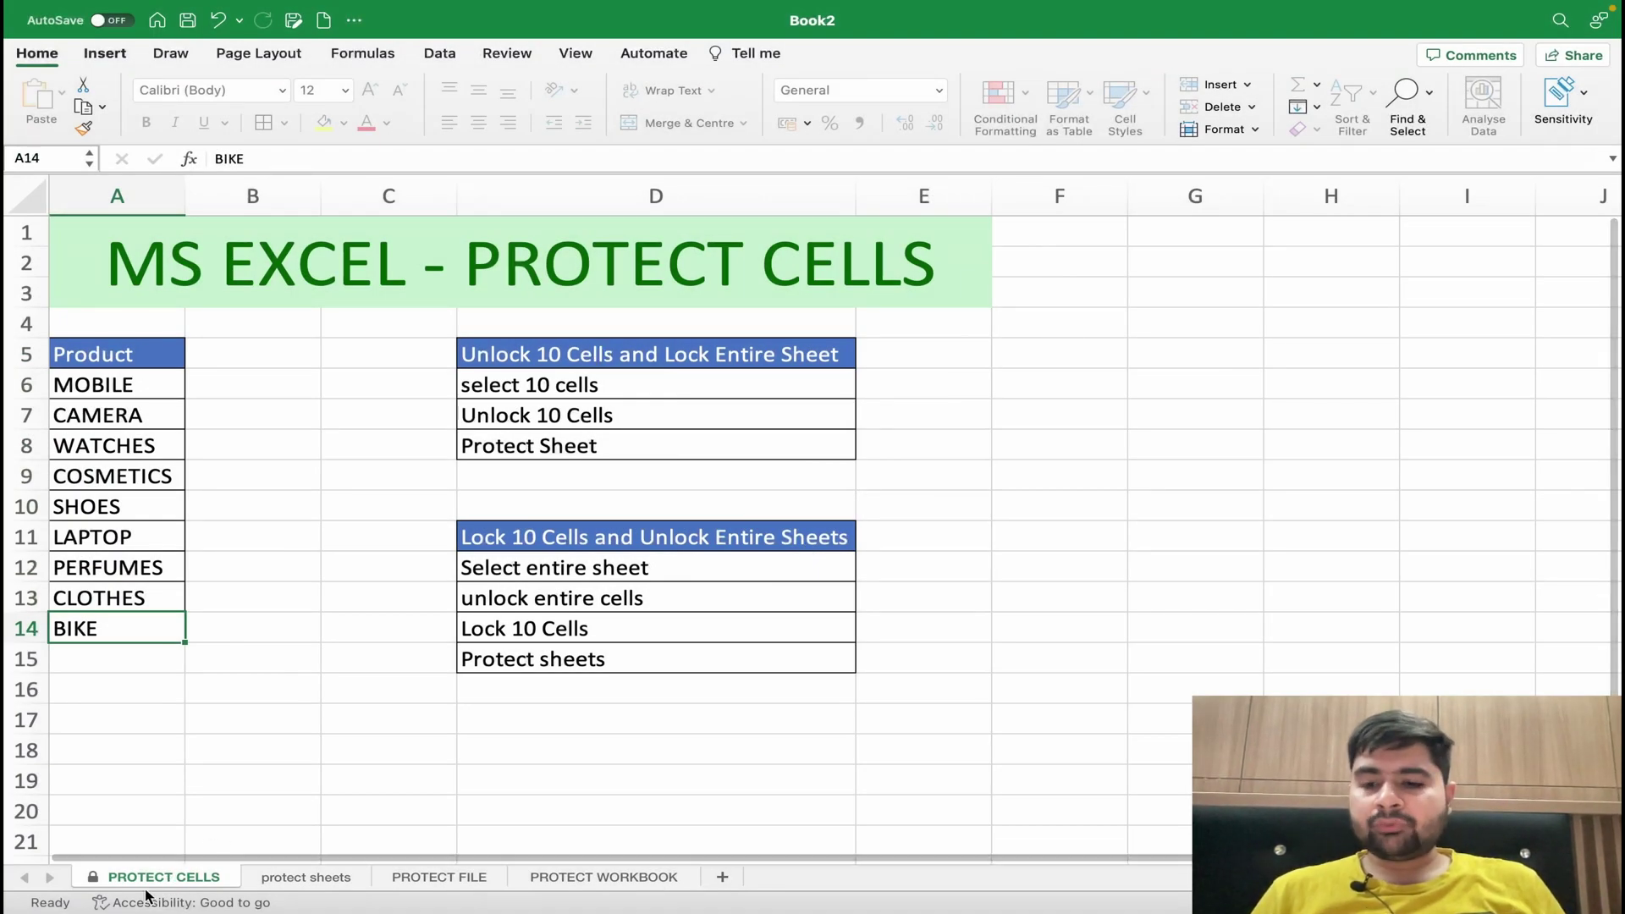
- Unprotect the PROTECT CELLS sheet by entering its password
right_click(96, 886)
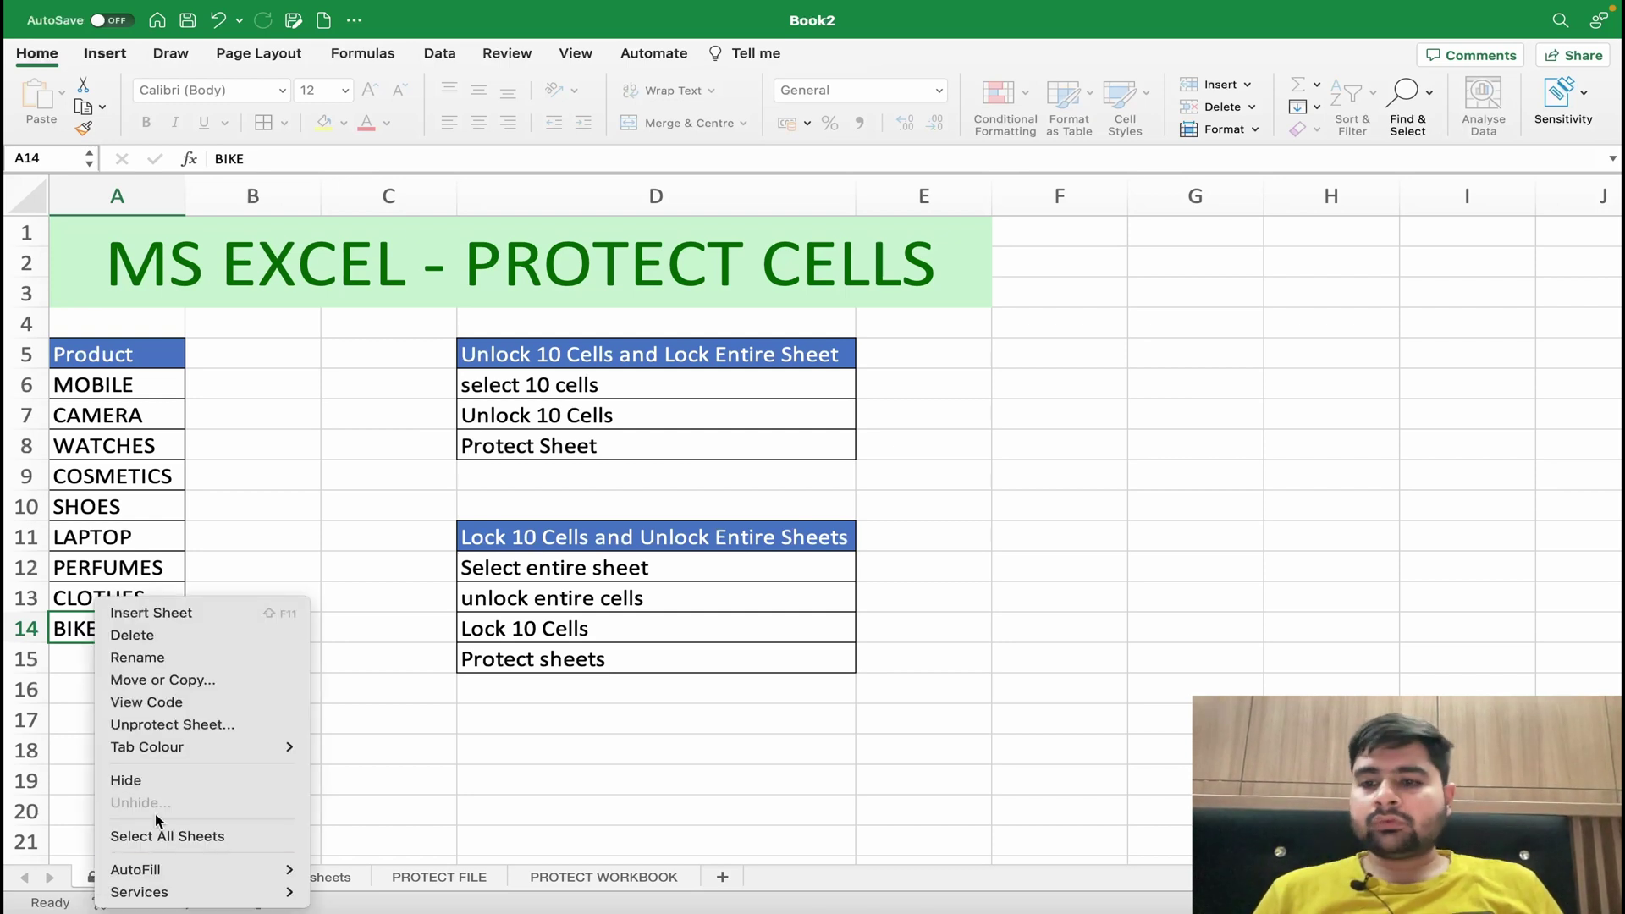
click(176, 727)
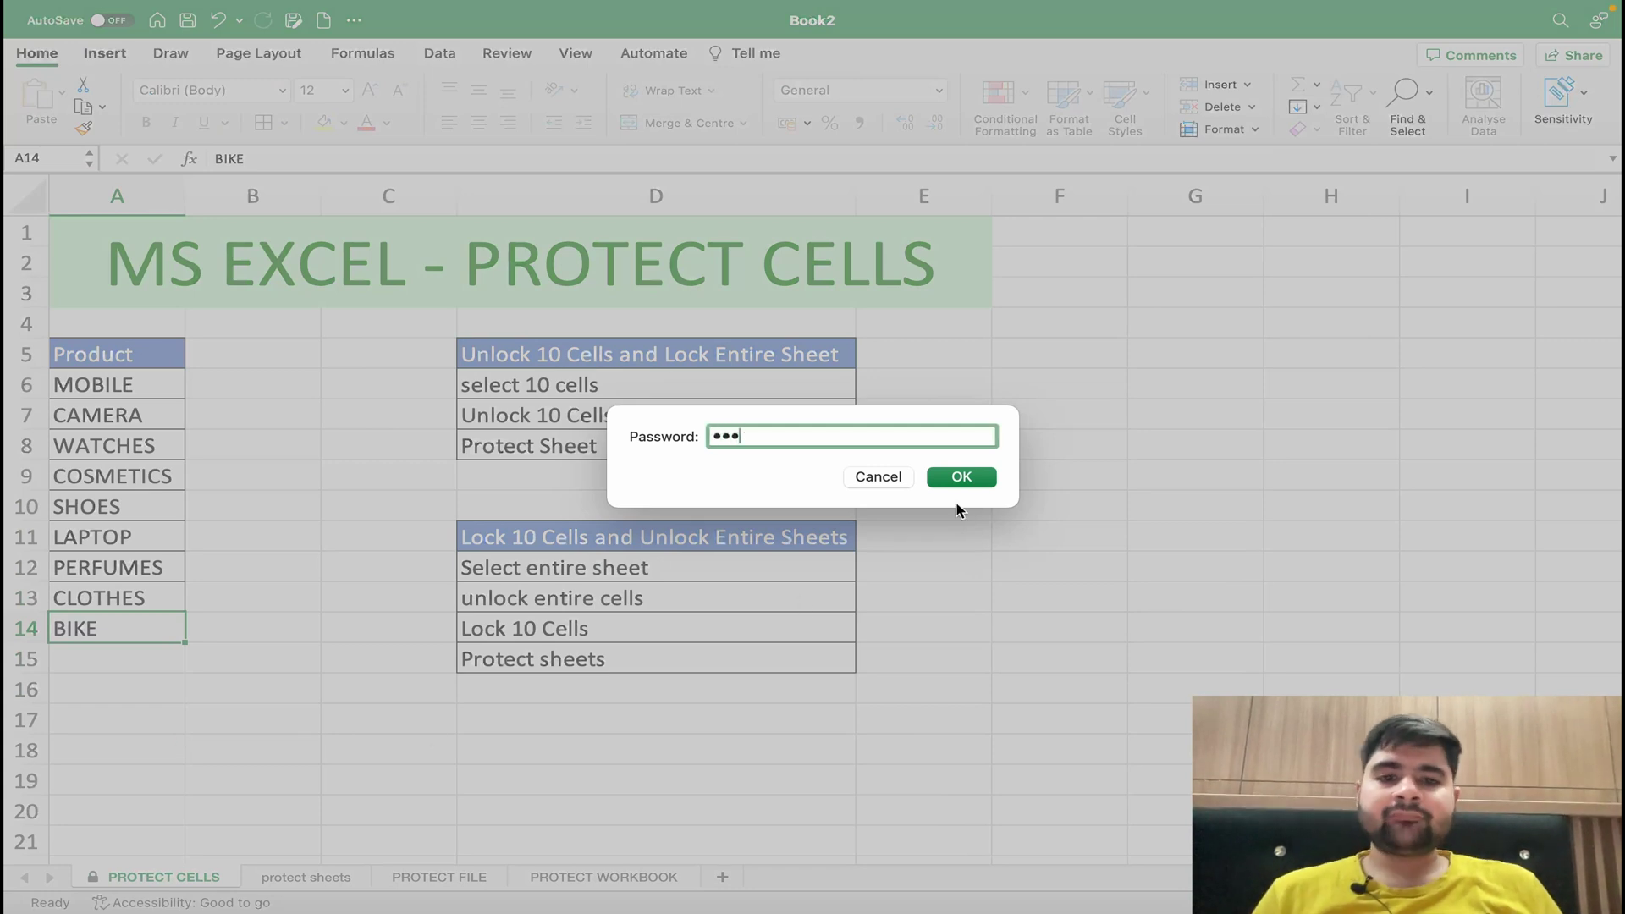
click(961, 478)
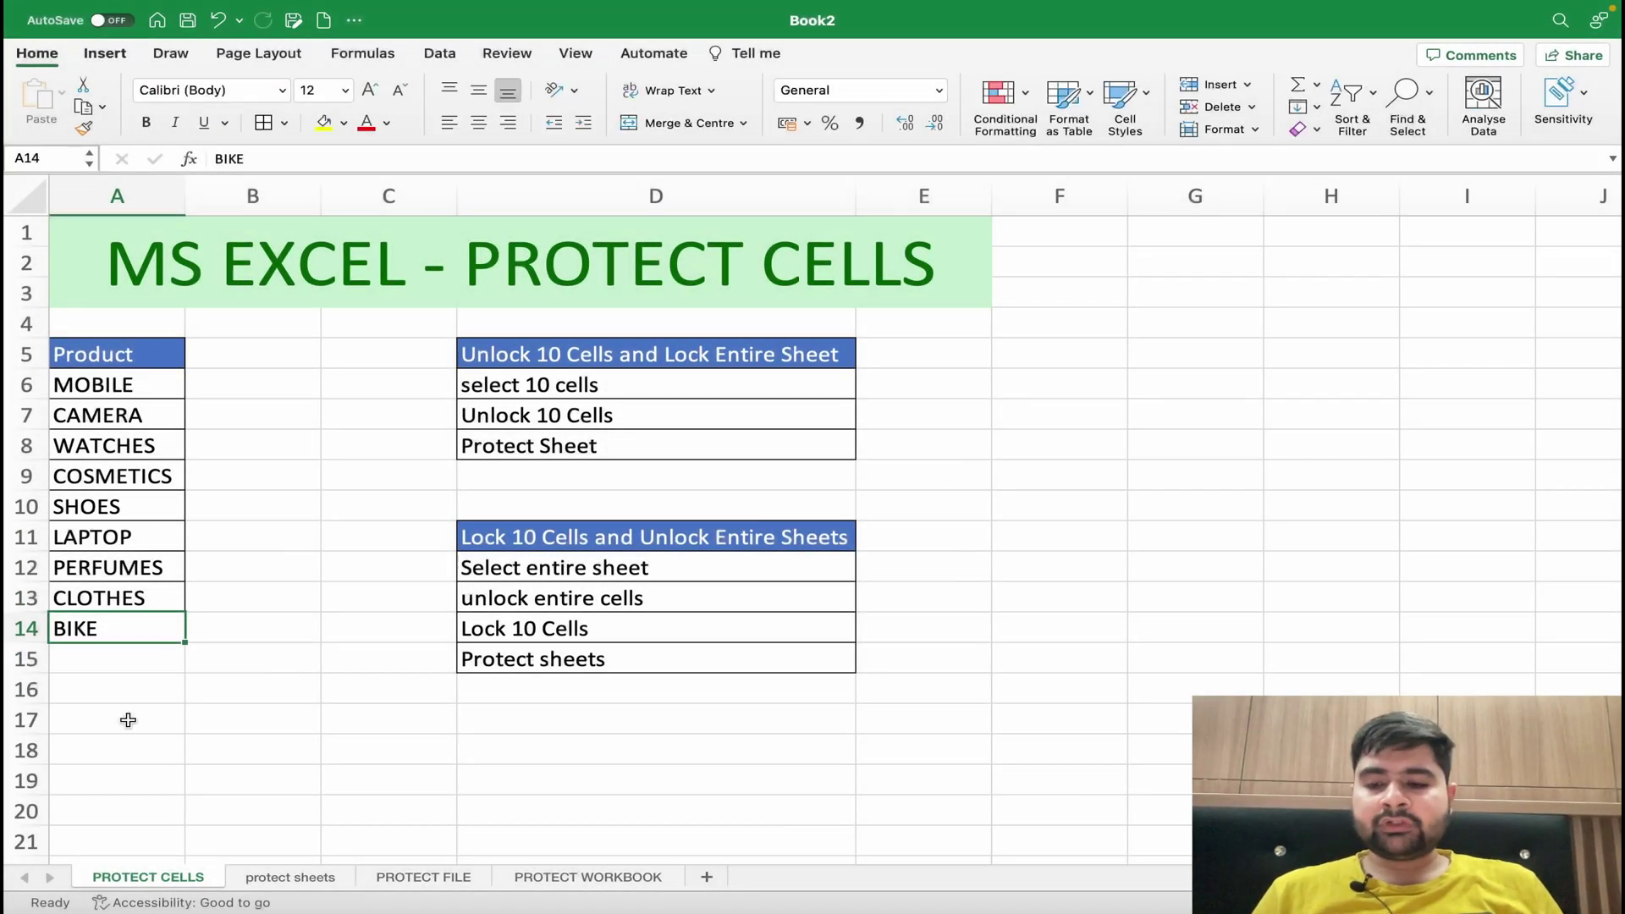
- Test that PERFUMES and COSMETICS are editable, then select the product list A5:A14
double_click(141, 567)
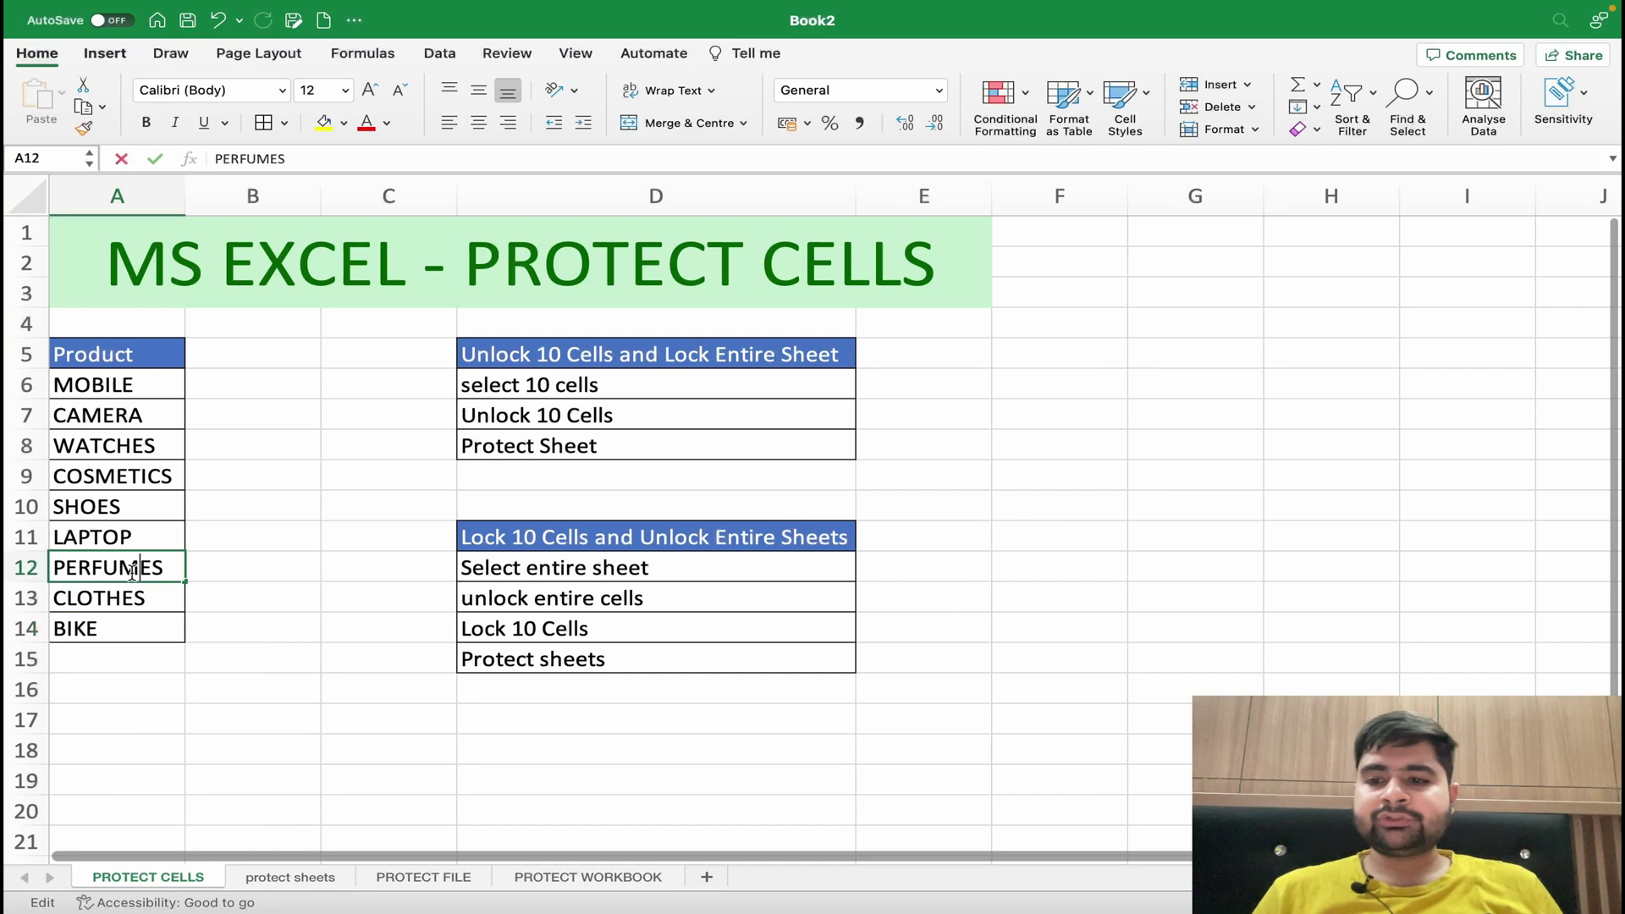
double_click(141, 614)
double_click(141, 476)
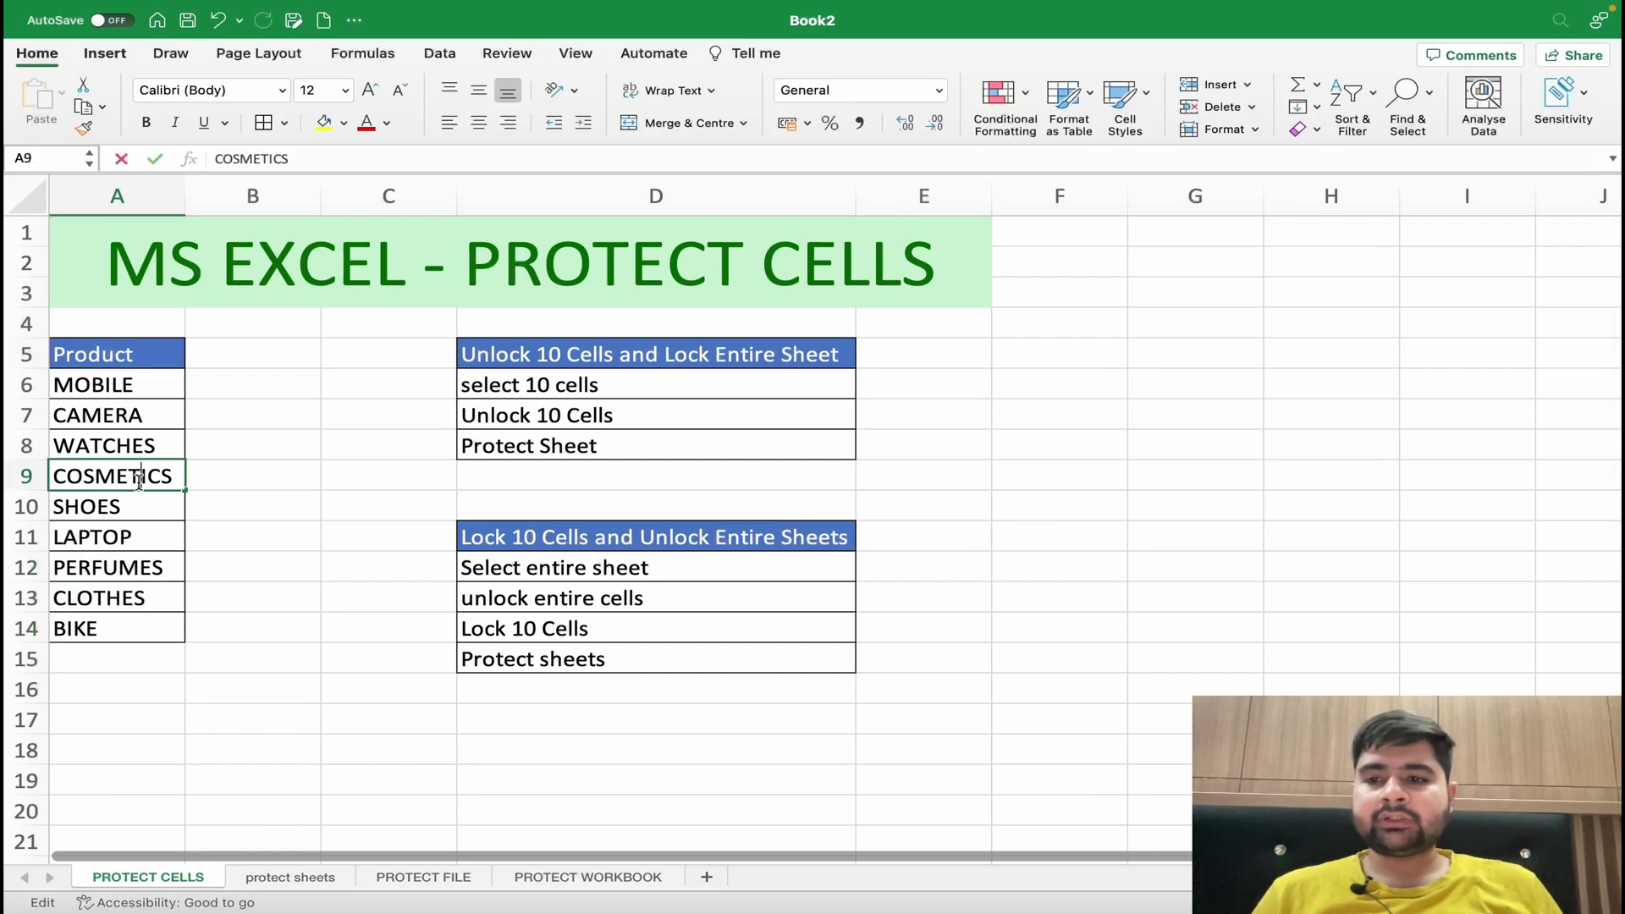
drag(120, 353, 128, 623)
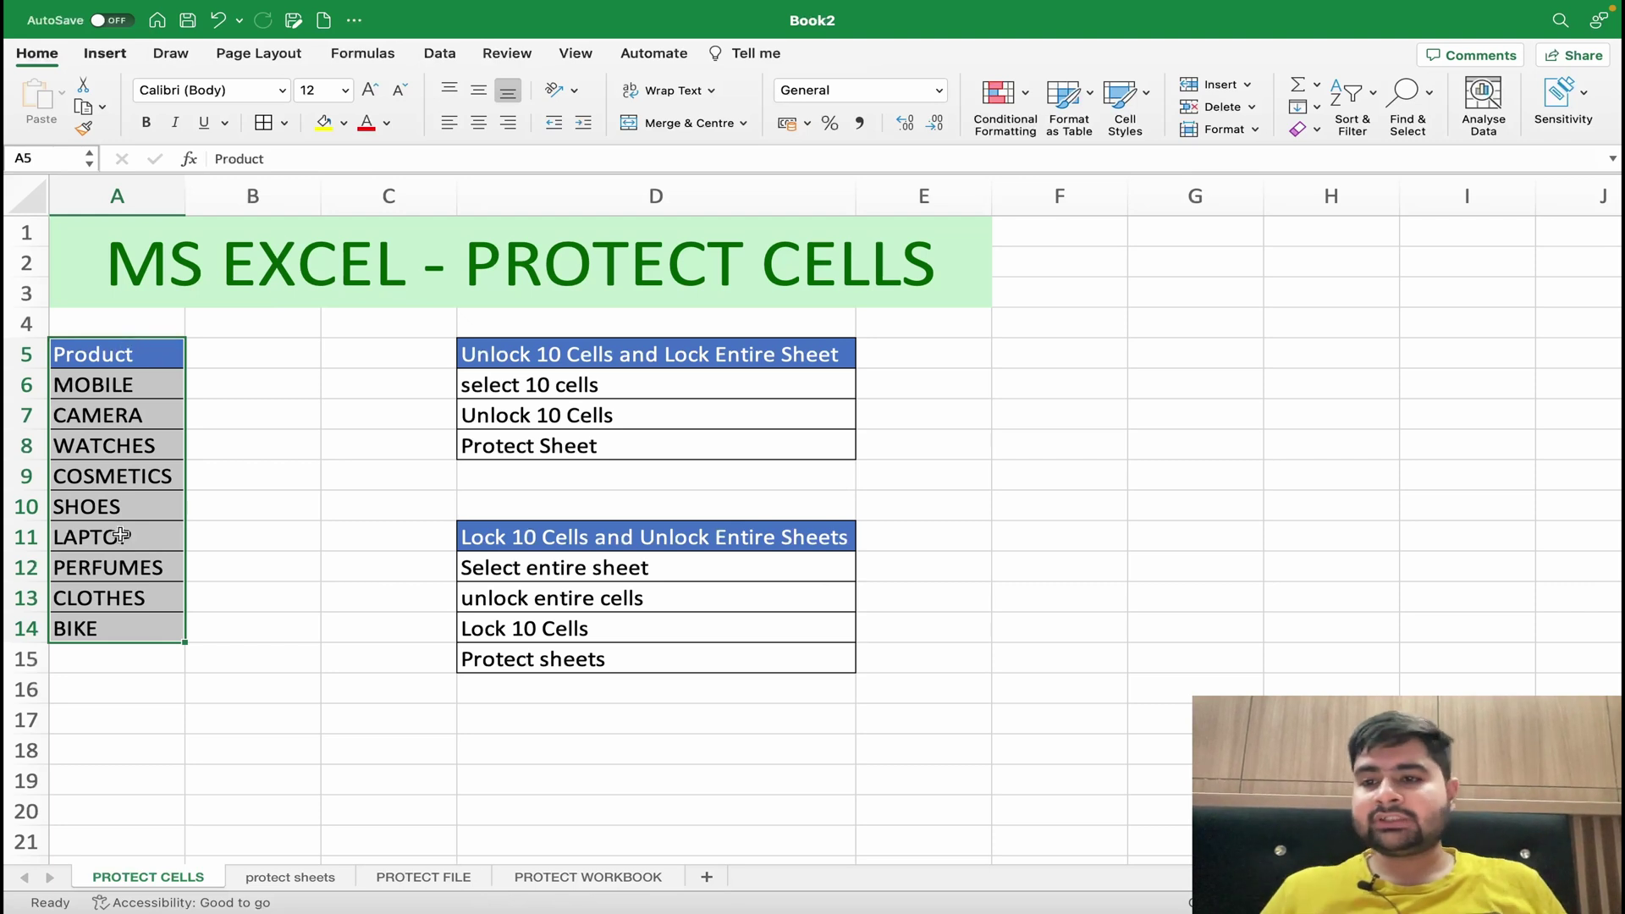
- Apply the Format Cells protection settings to the product list A5:A14
right_click(141, 477)
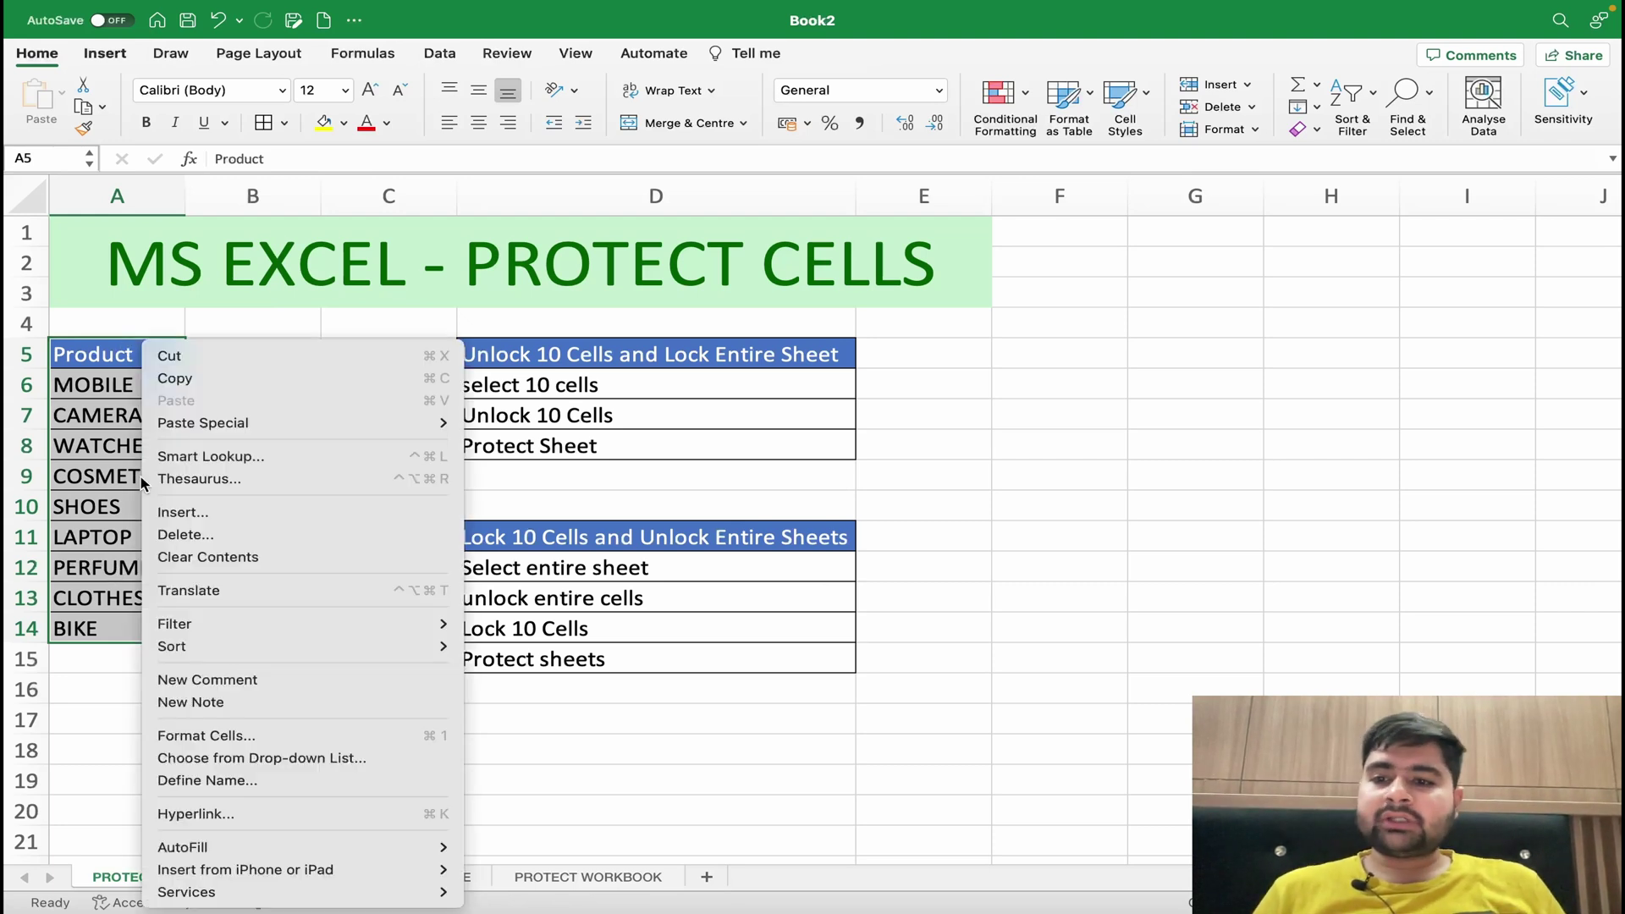
click(308, 735)
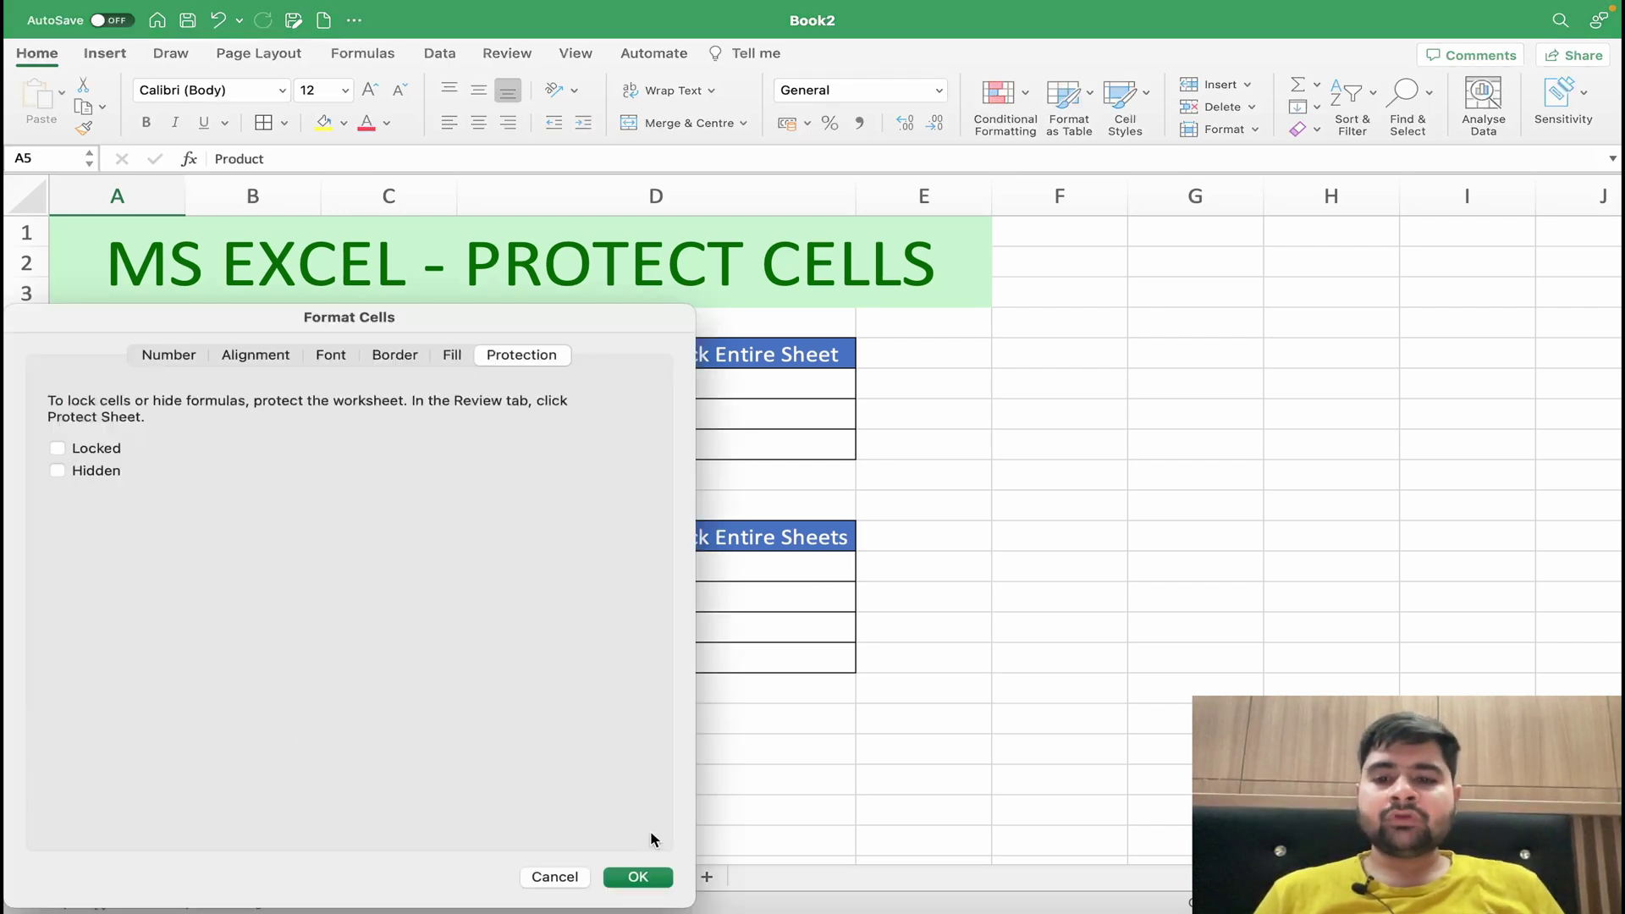
click(638, 878)
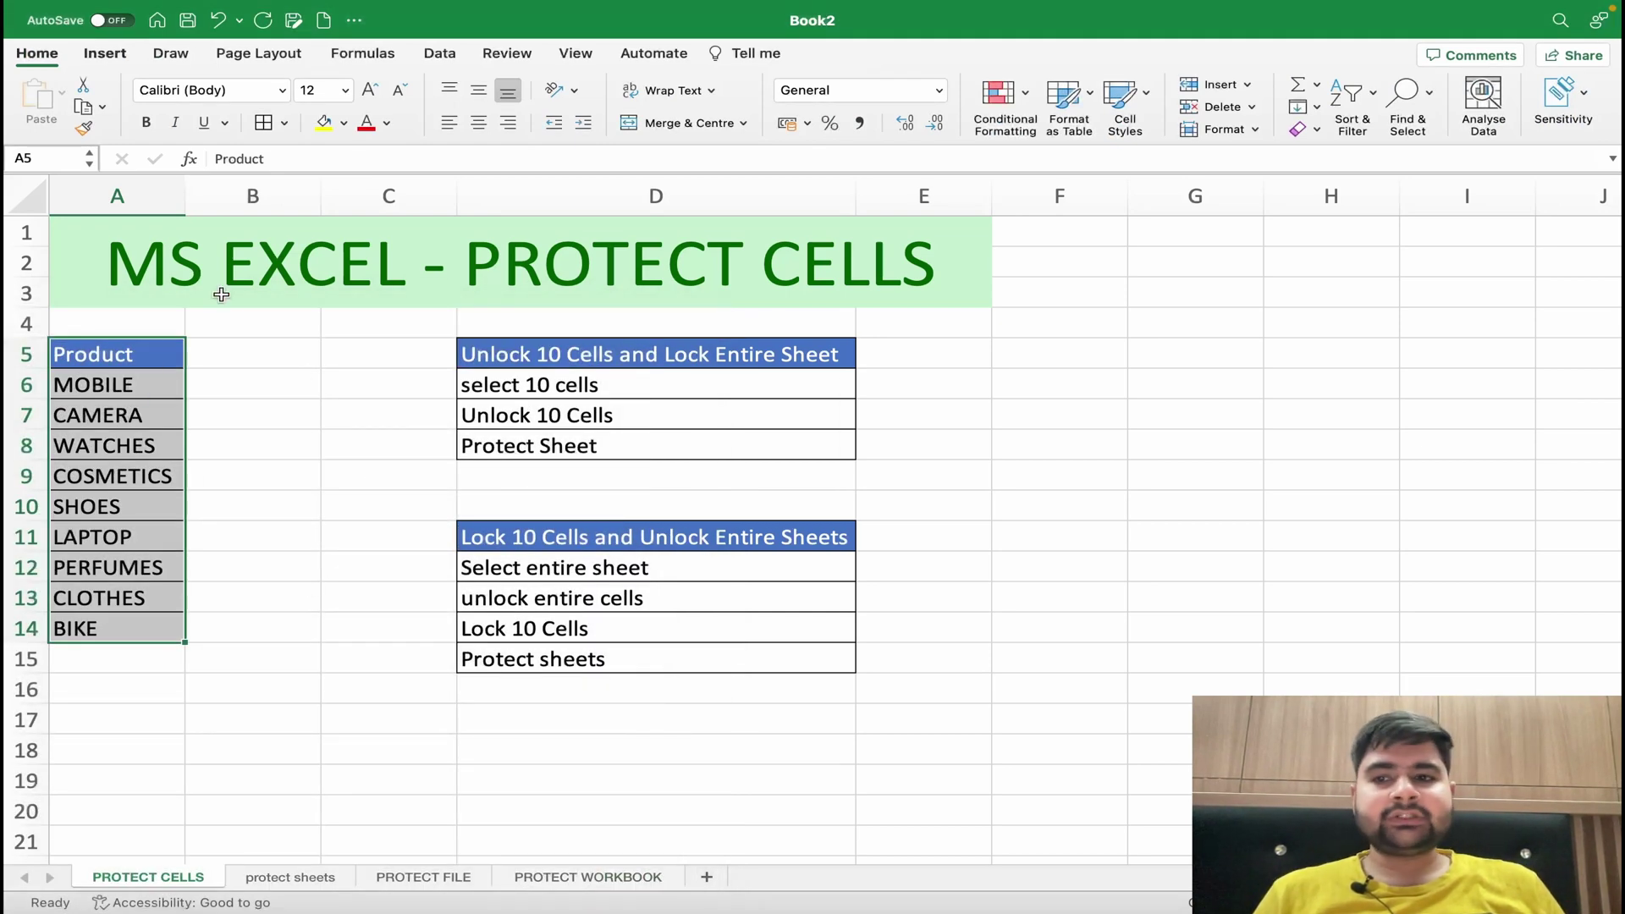
- Password-protect the PROTECT CELLS sheet, re-entering the password to confirm
right_click(142, 887)
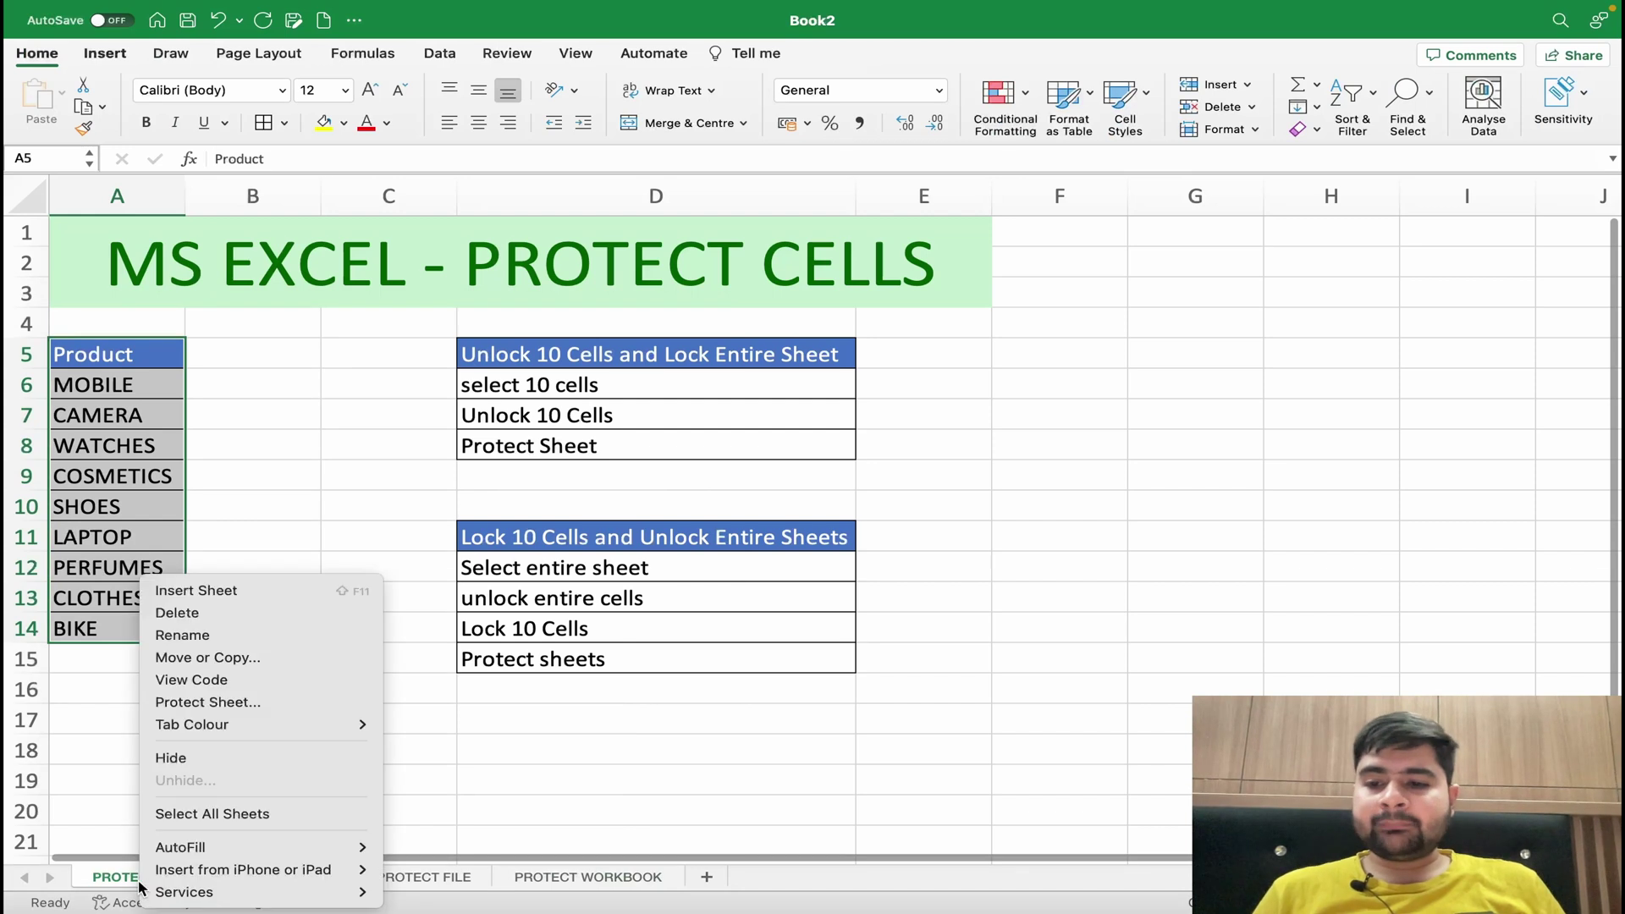
click(211, 706)
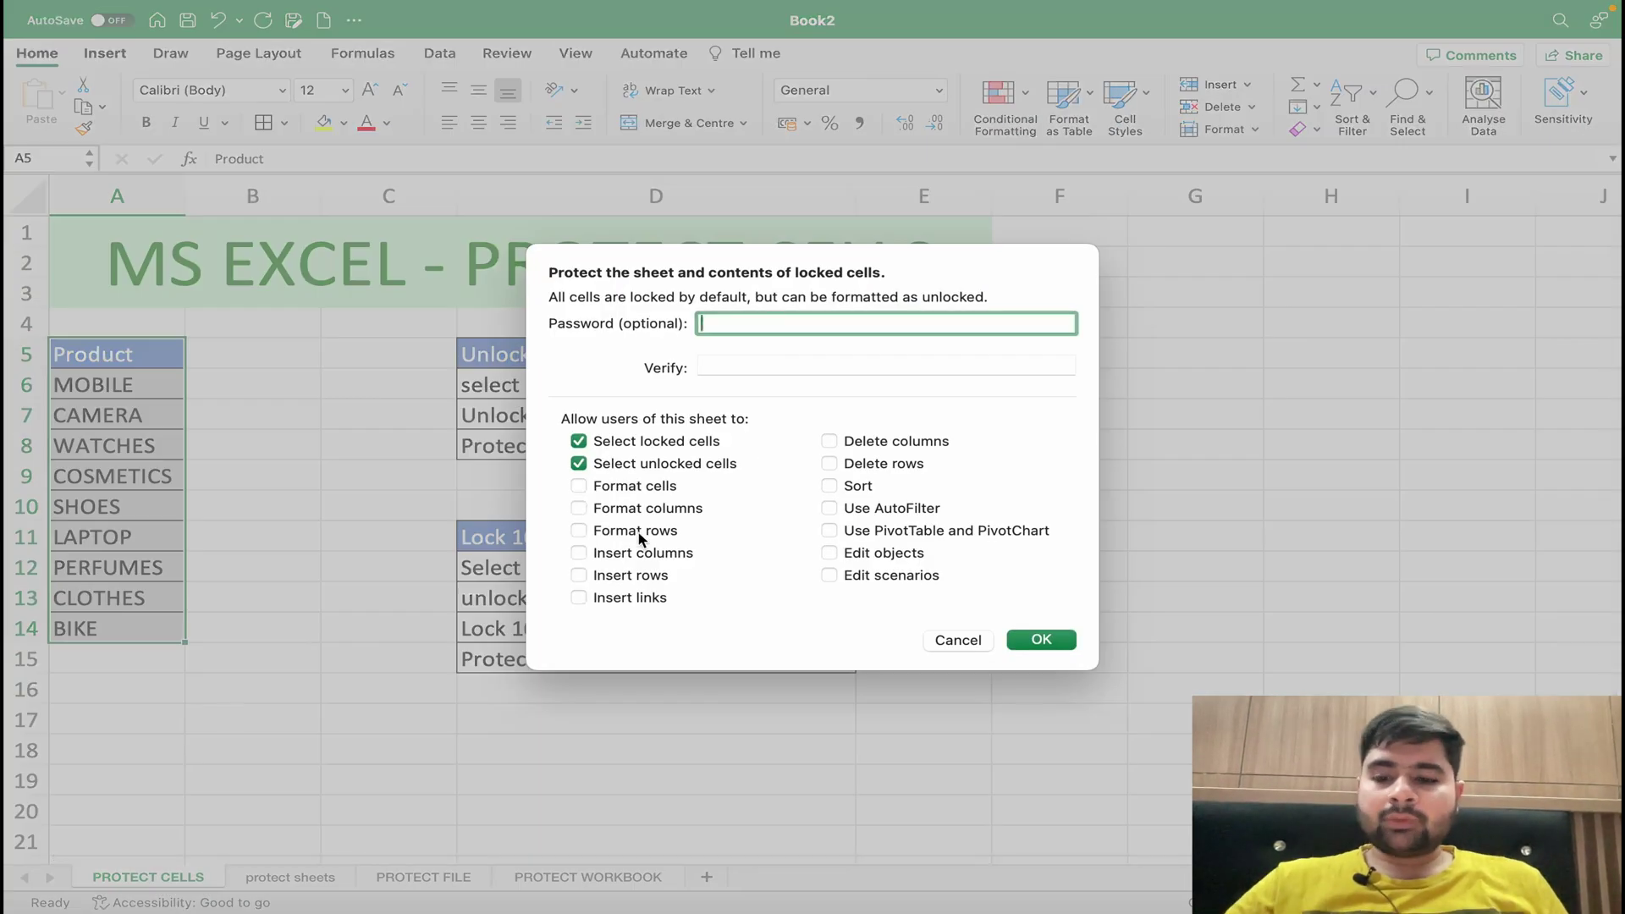
click(731, 366)
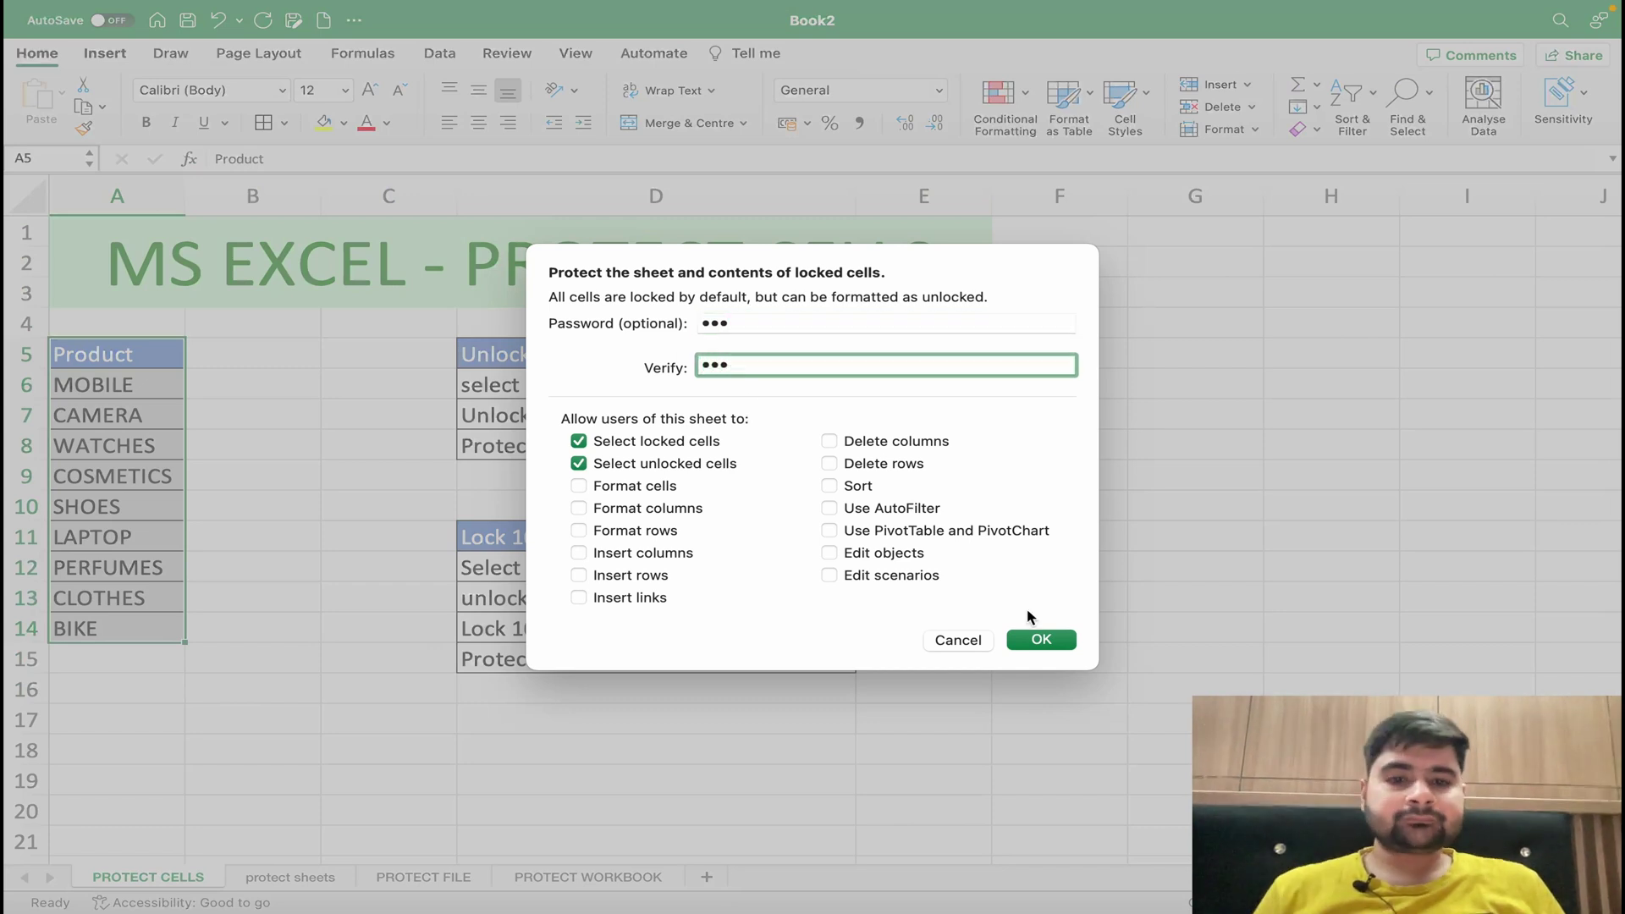
click(1040, 640)
click(617, 700)
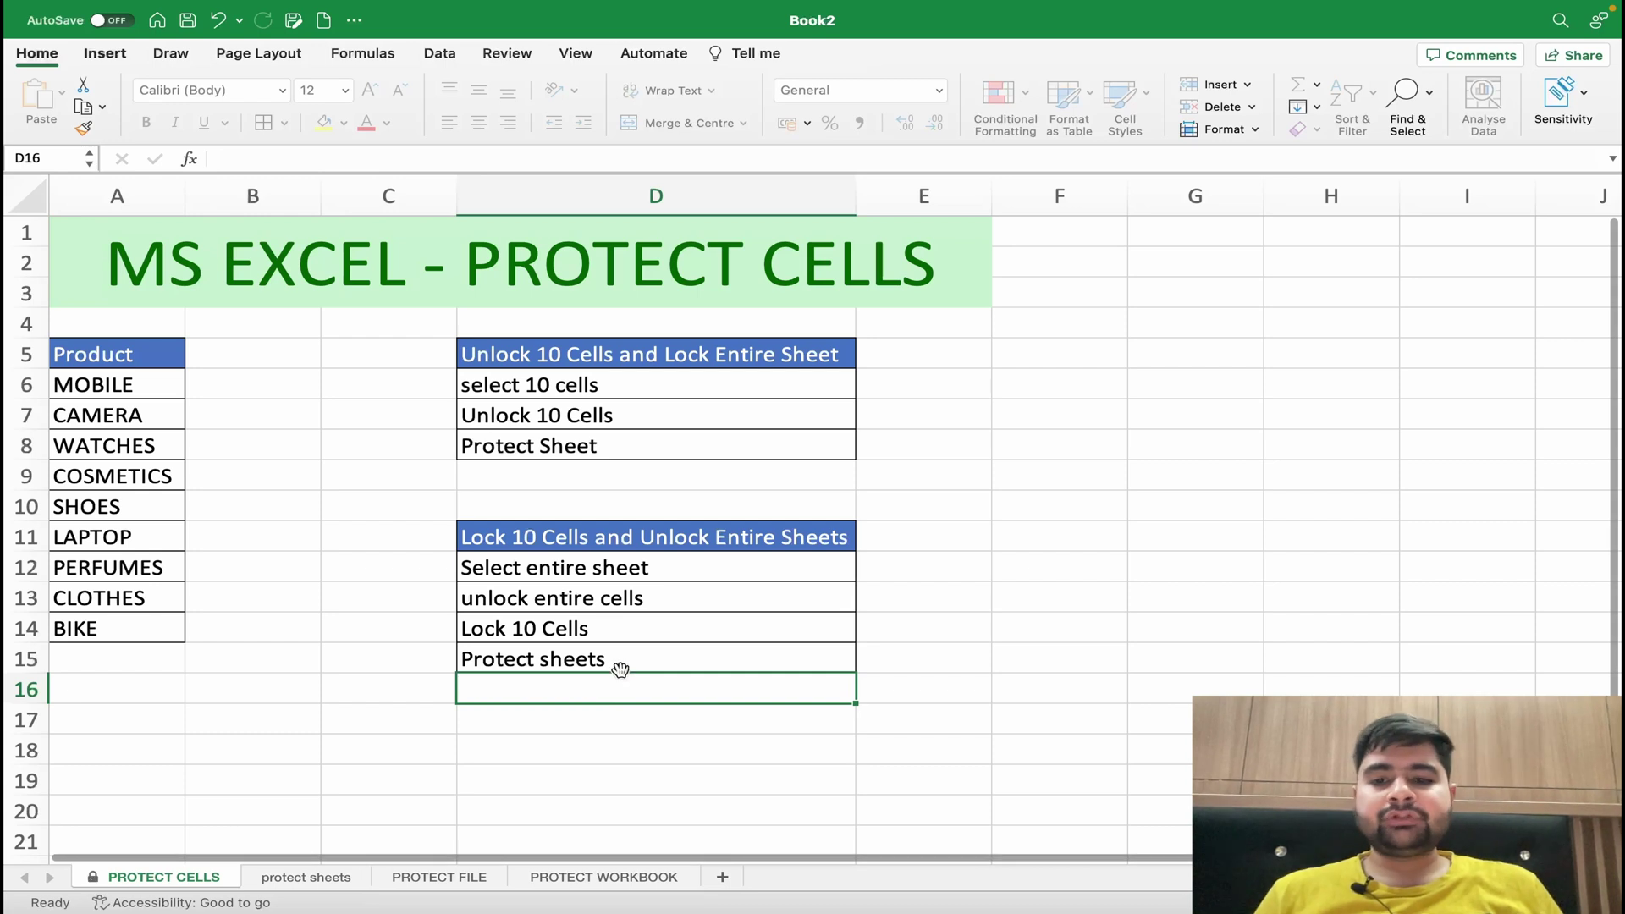
- Confirm the Protect sheets cell and the Lock 10 Cells heading are blocked from editing
click(620, 669)
double_click(621, 670)
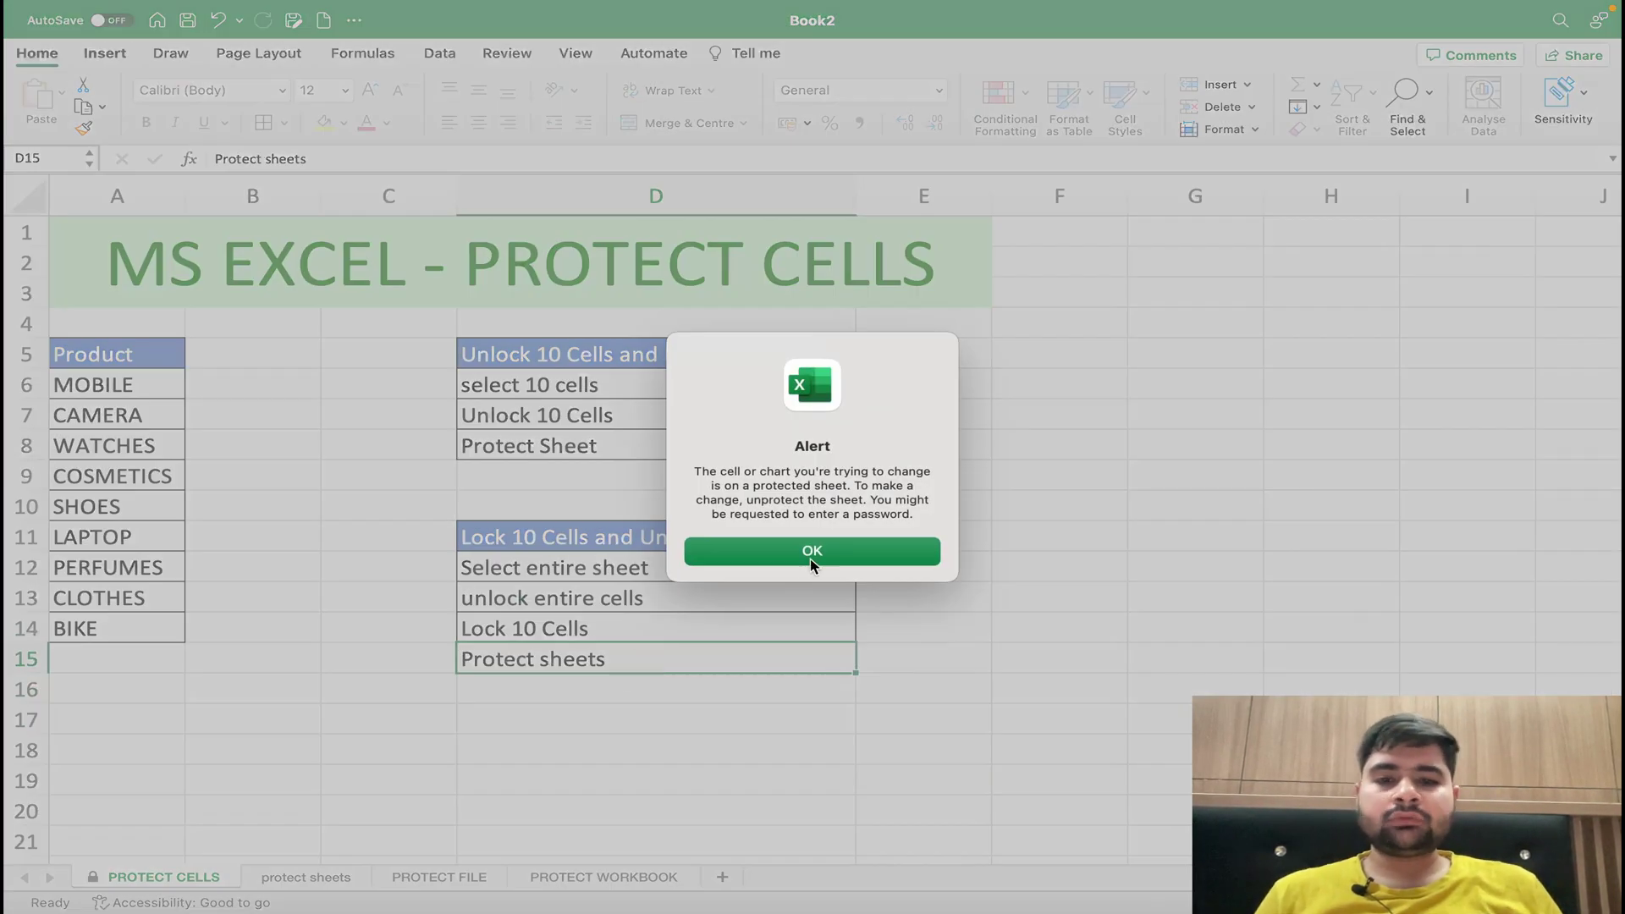
click(810, 559)
double_click(628, 547)
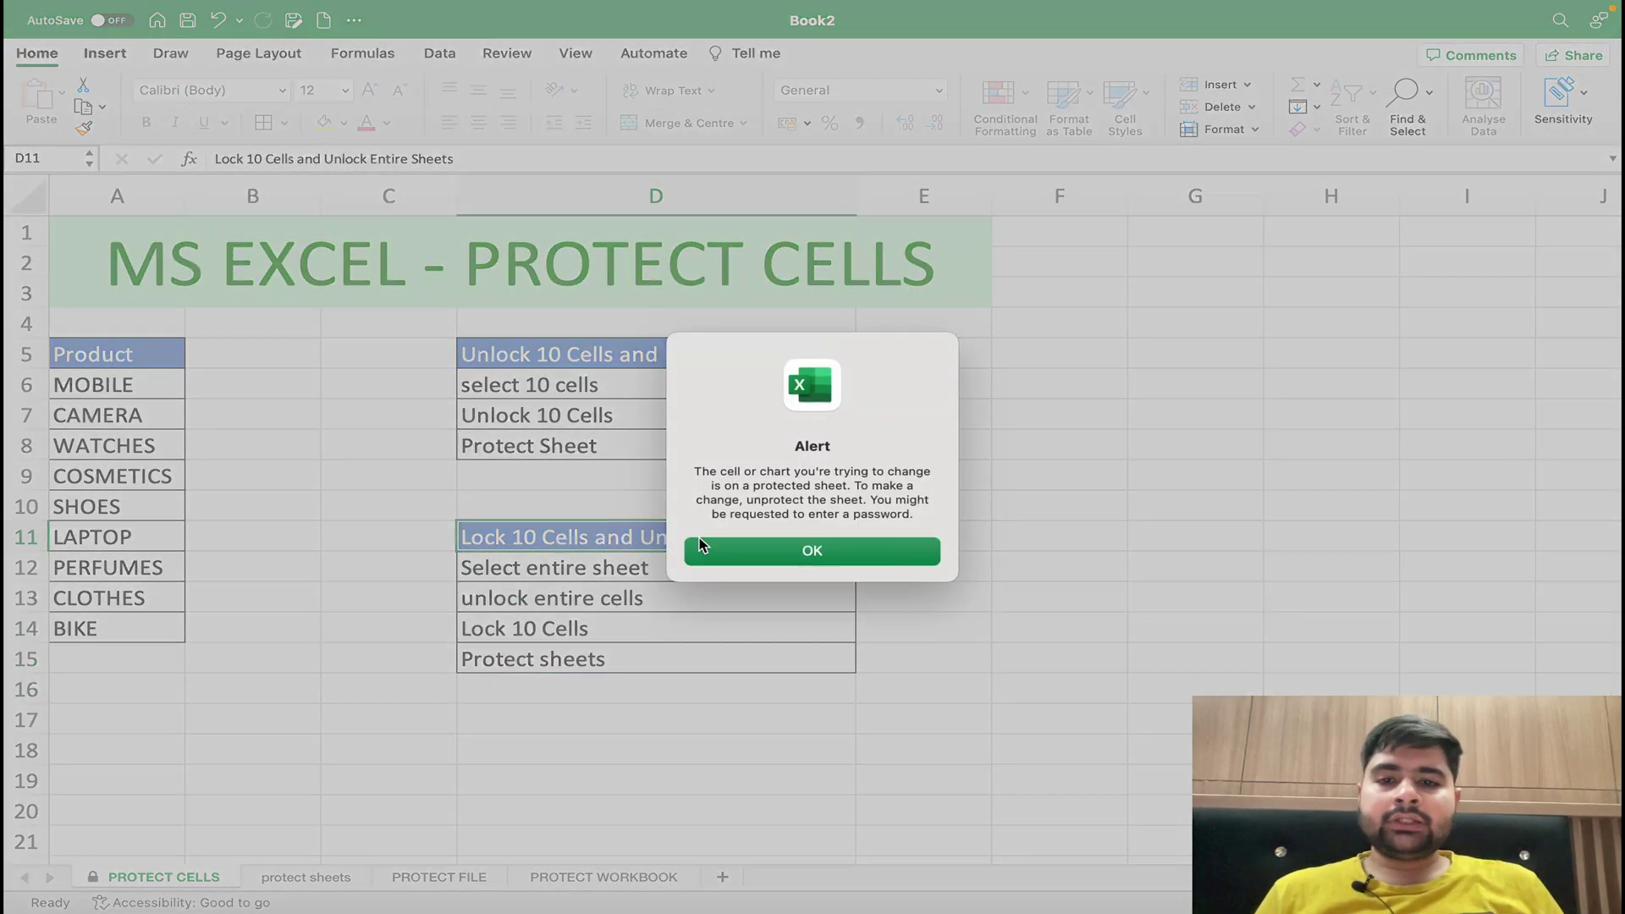
click(699, 546)
- Test editing PERFUMES, then retype the SHOES entry as lowercase shoes
drag(127, 354, 120, 627)
double_click(103, 567)
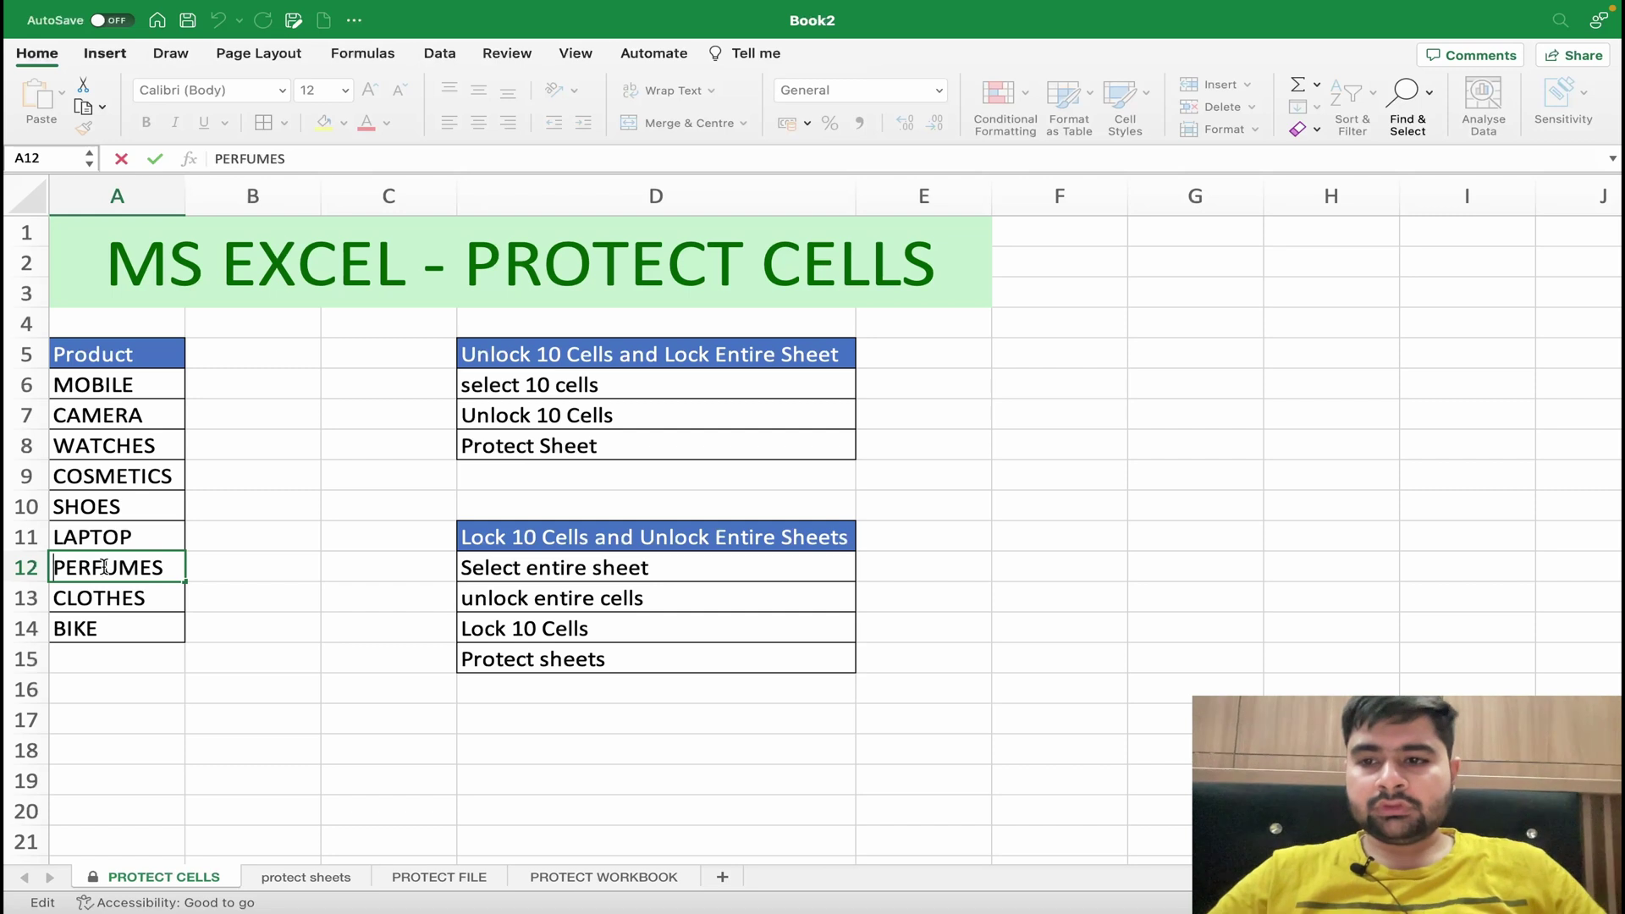
double_click(116, 503)
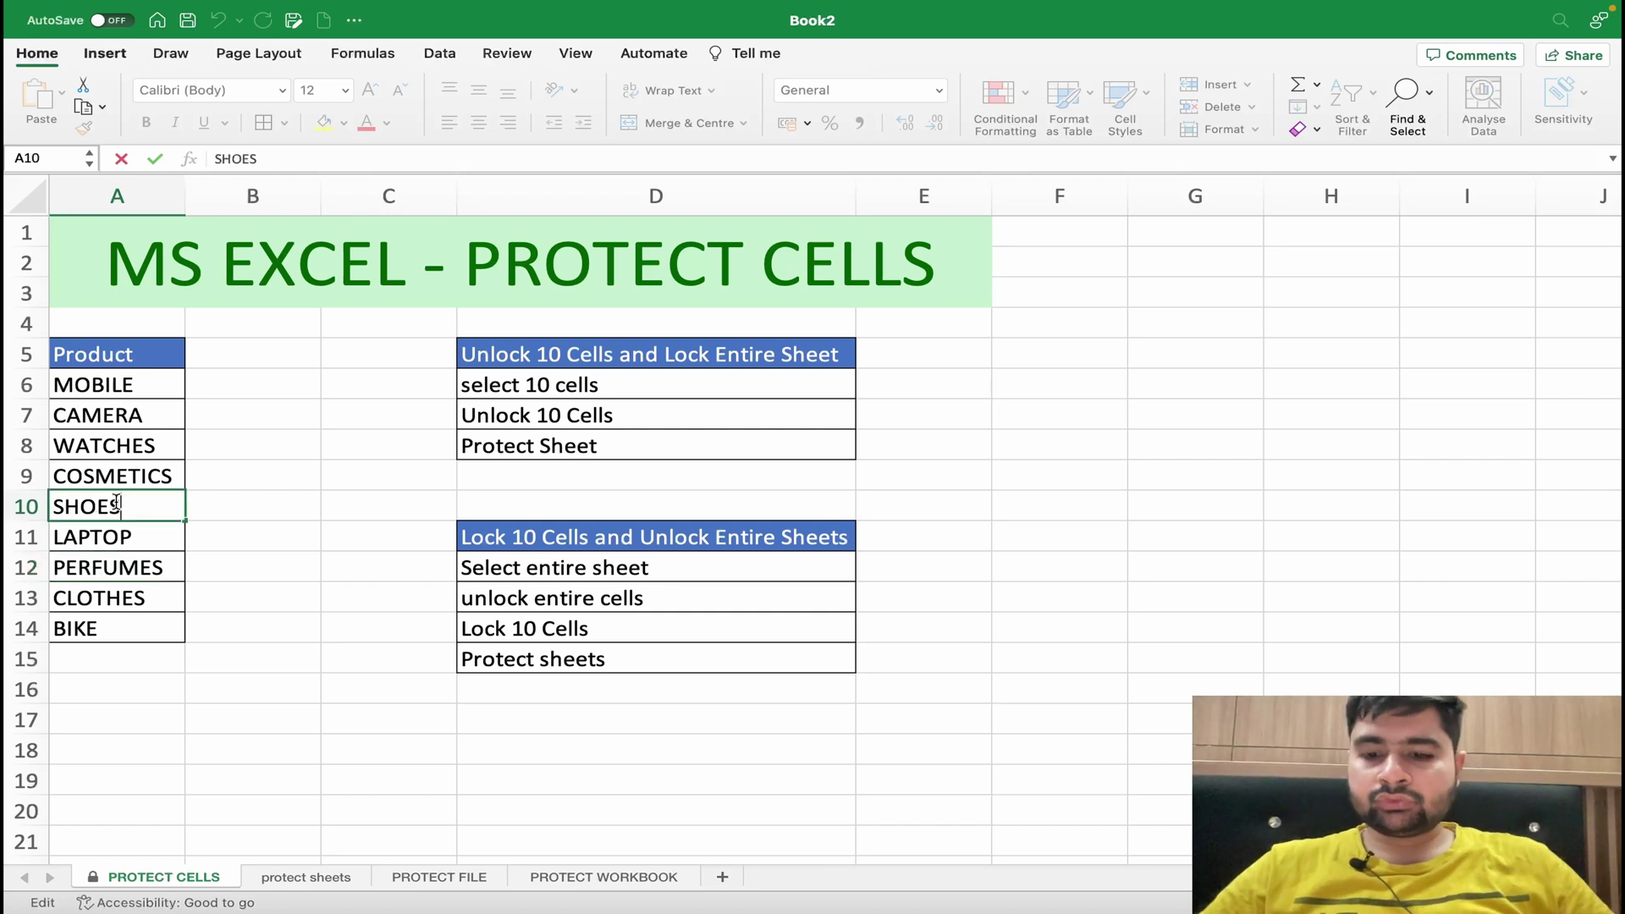
text(shiern)
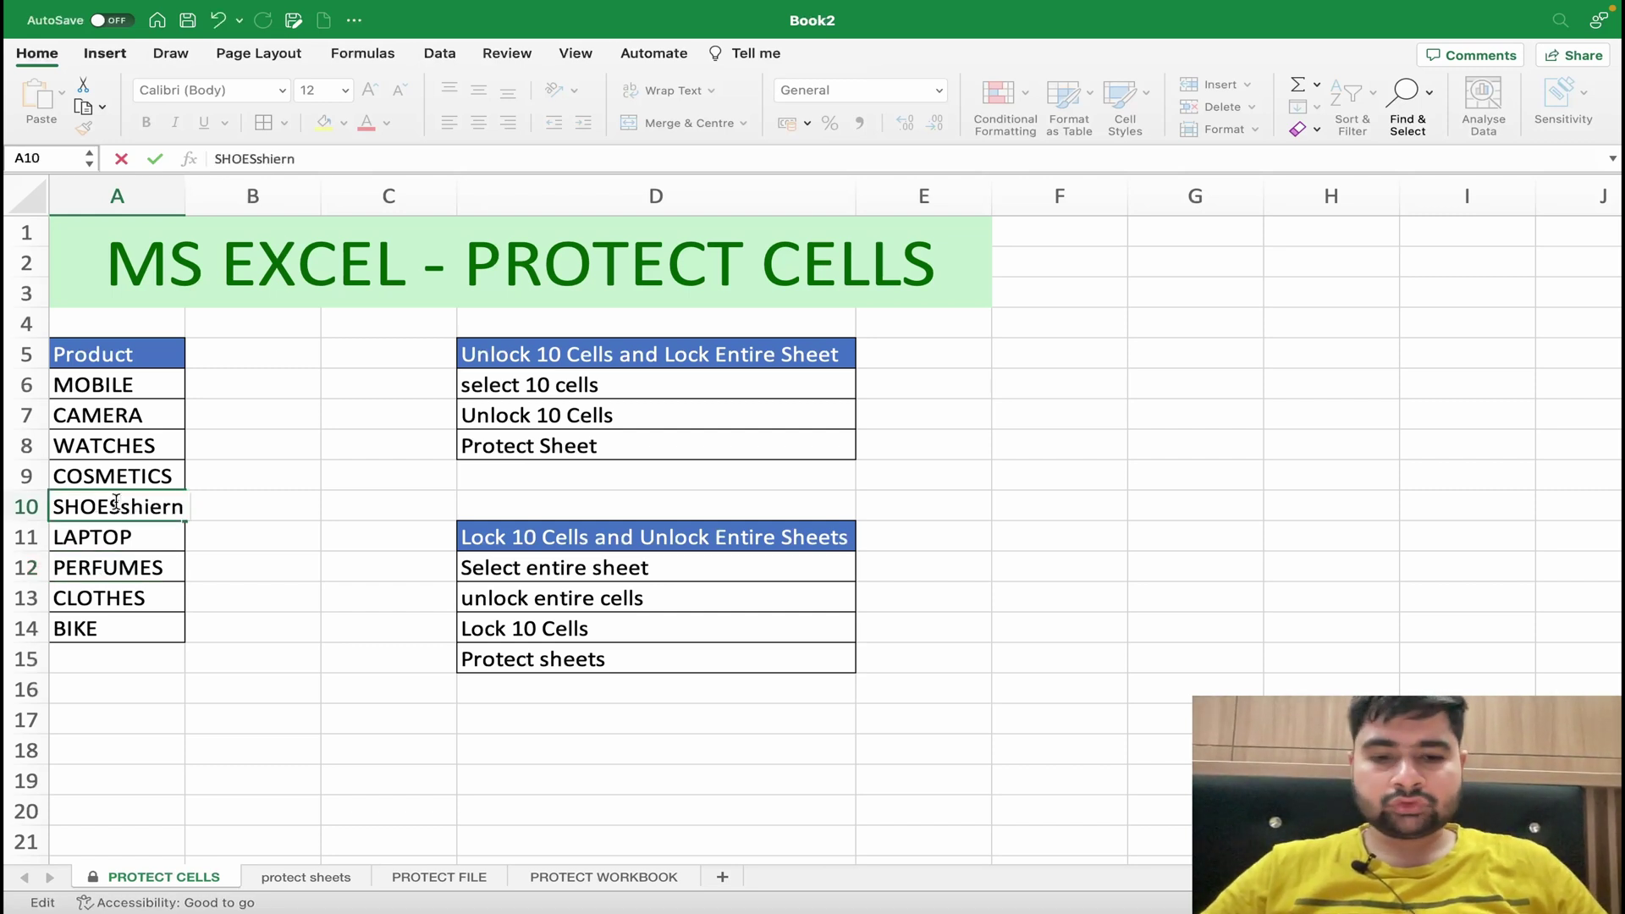
key(Return)
click(141, 511)
text(shoes)
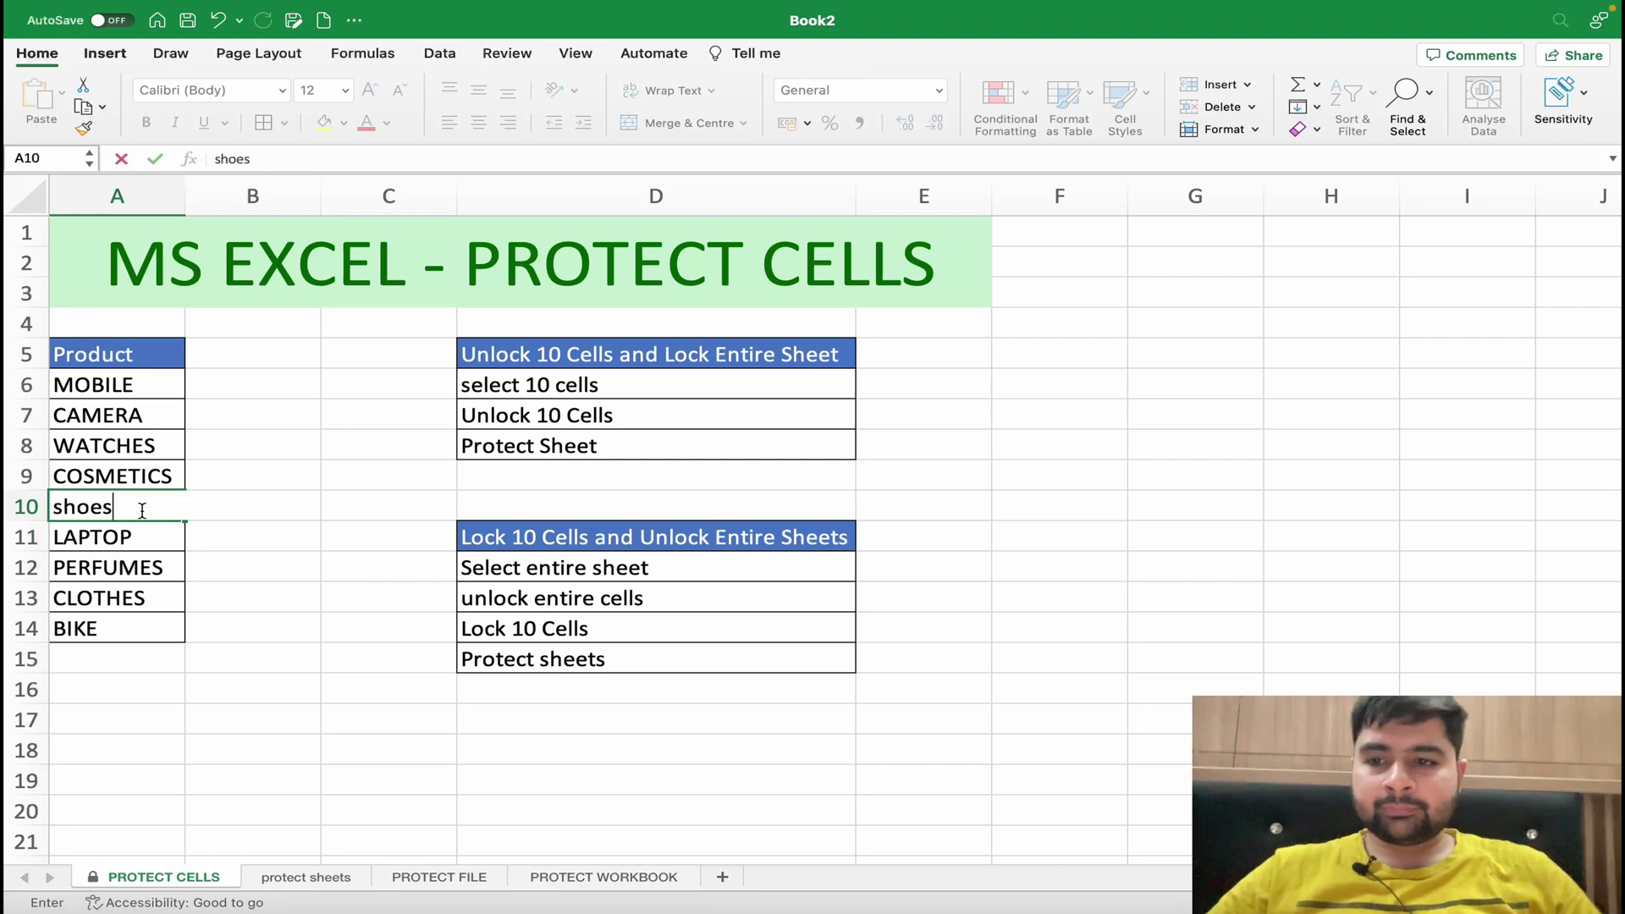
key(Return)
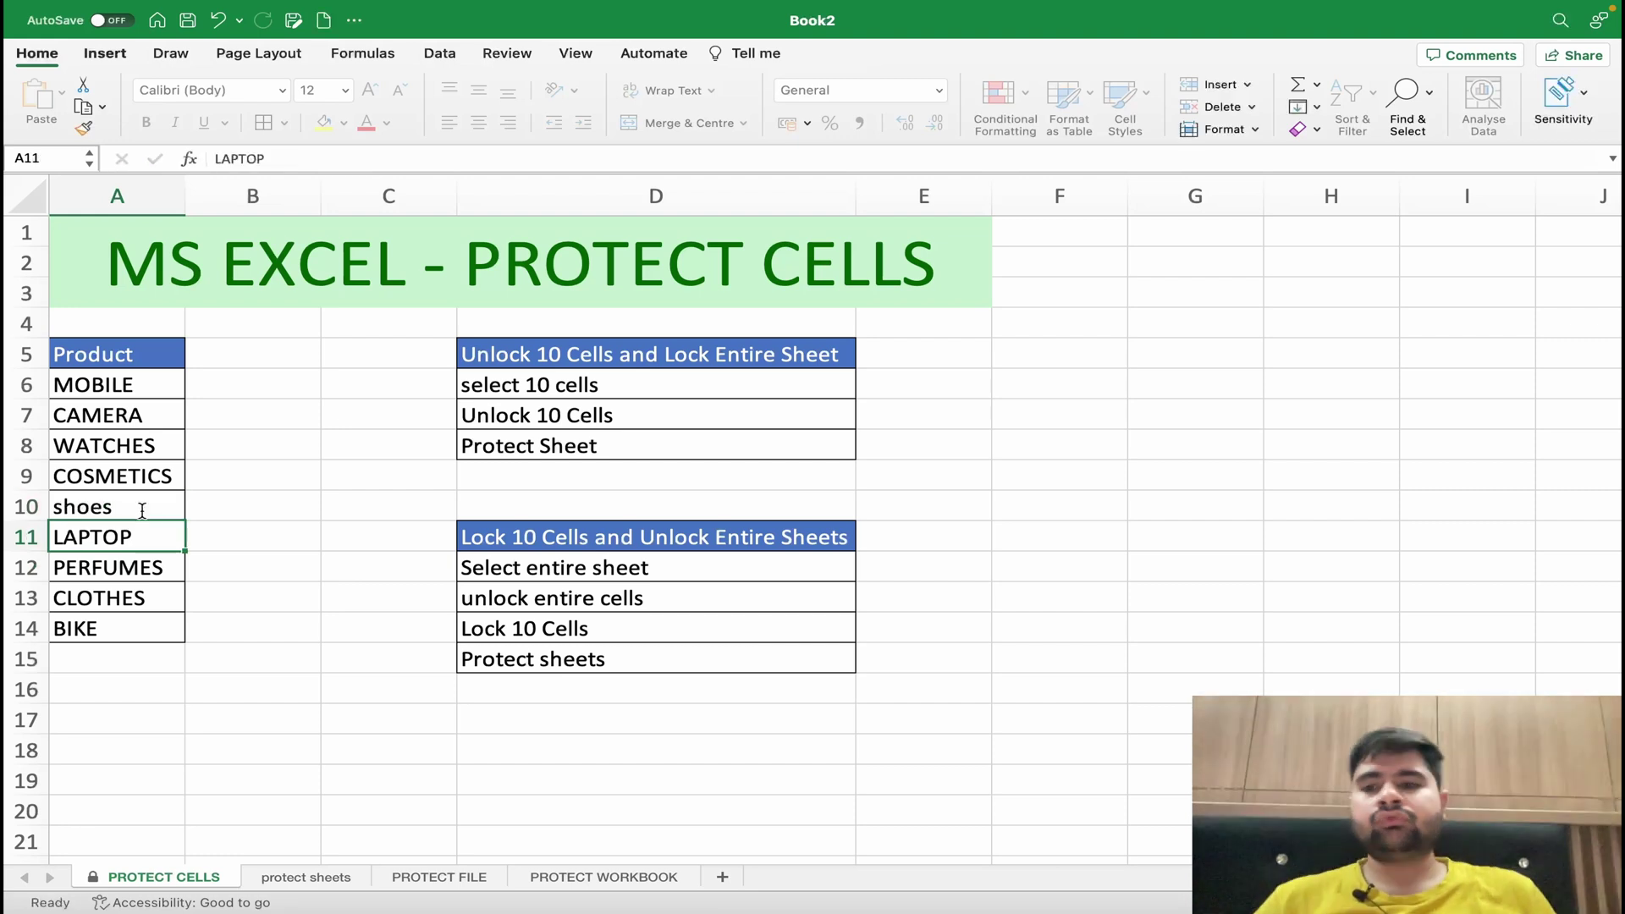
- Verify the sheet title and Lock 10 Cells heading still reject edits
click(345, 400)
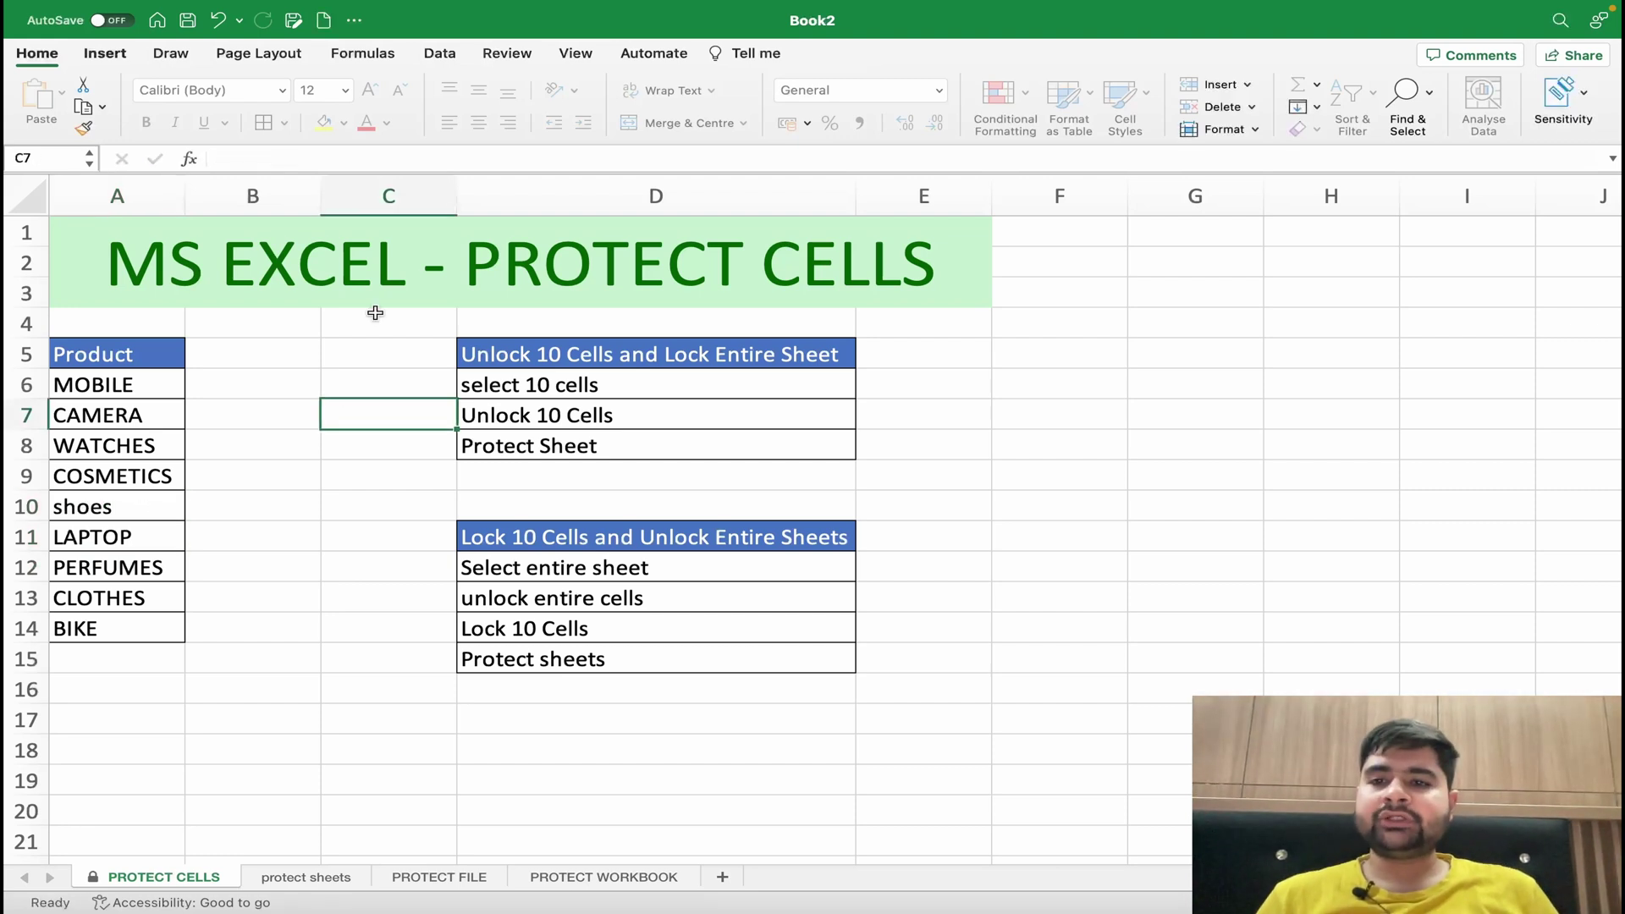
double_click(386, 294)
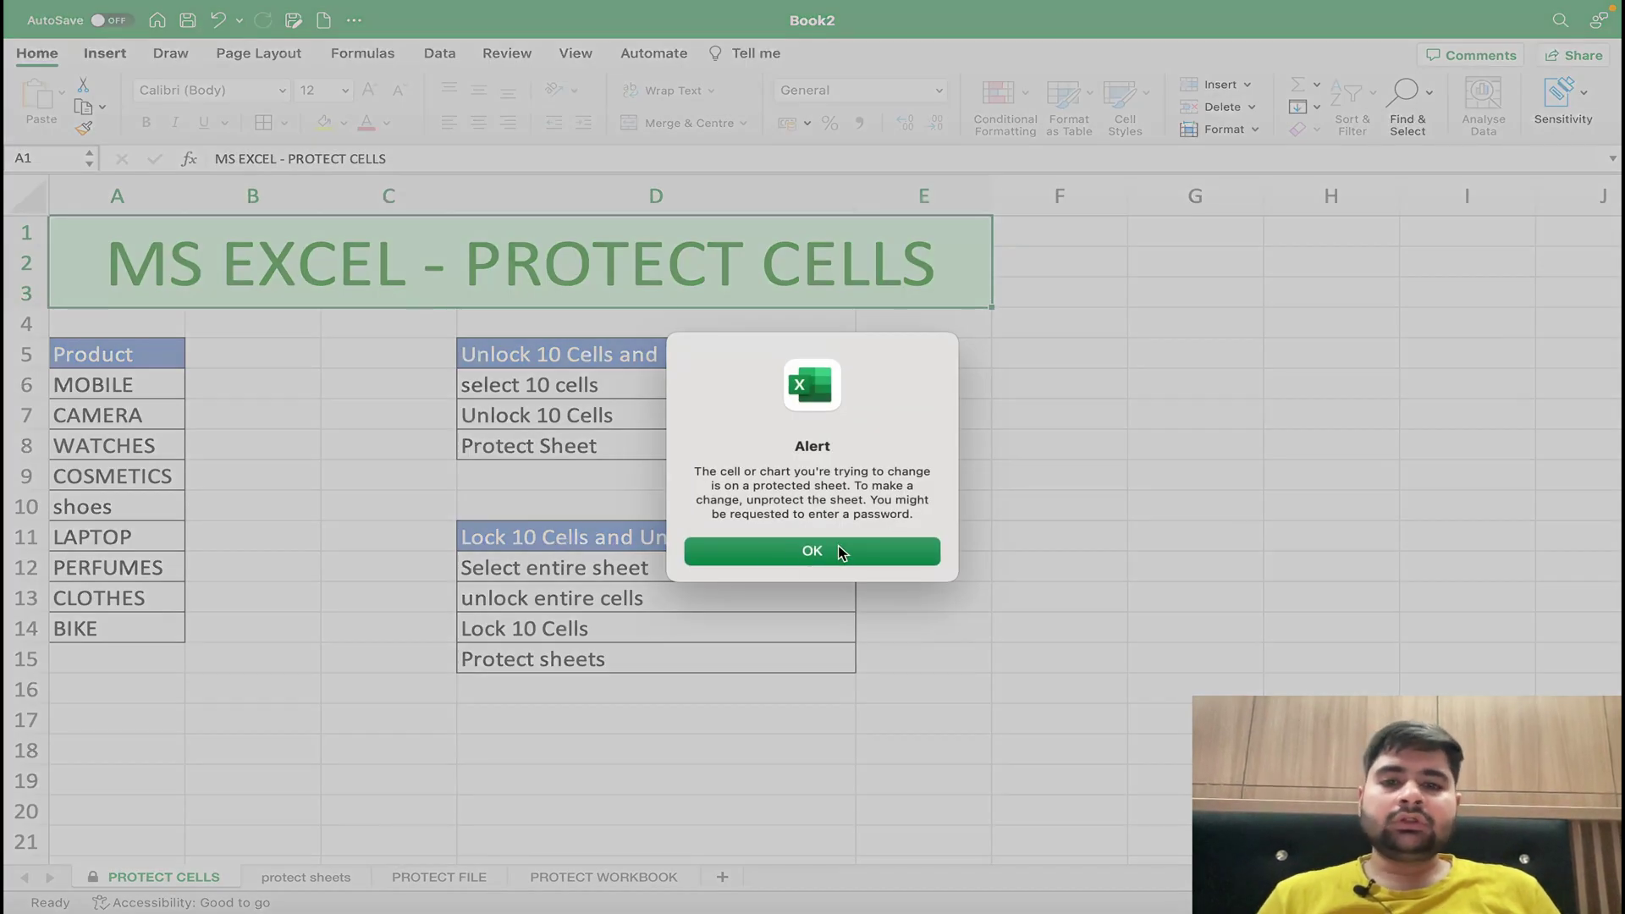
click(838, 550)
double_click(774, 533)
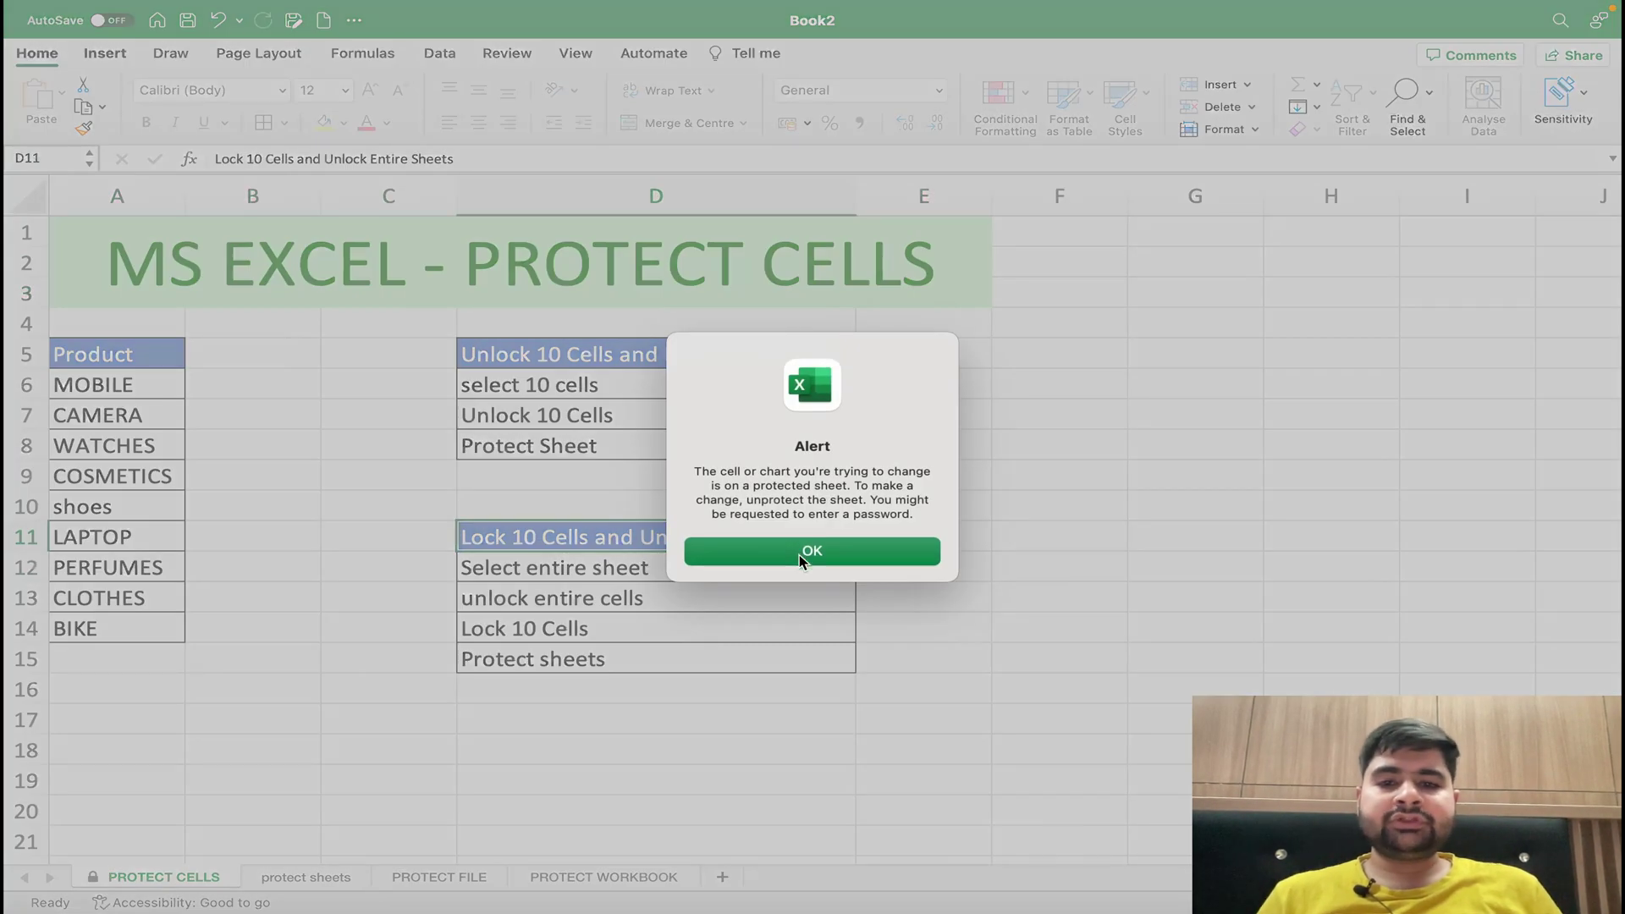
click(799, 555)
- Test editing BIKE, CLOTHES and COSMETICS within the product list
drag(110, 356, 117, 647)
double_click(120, 636)
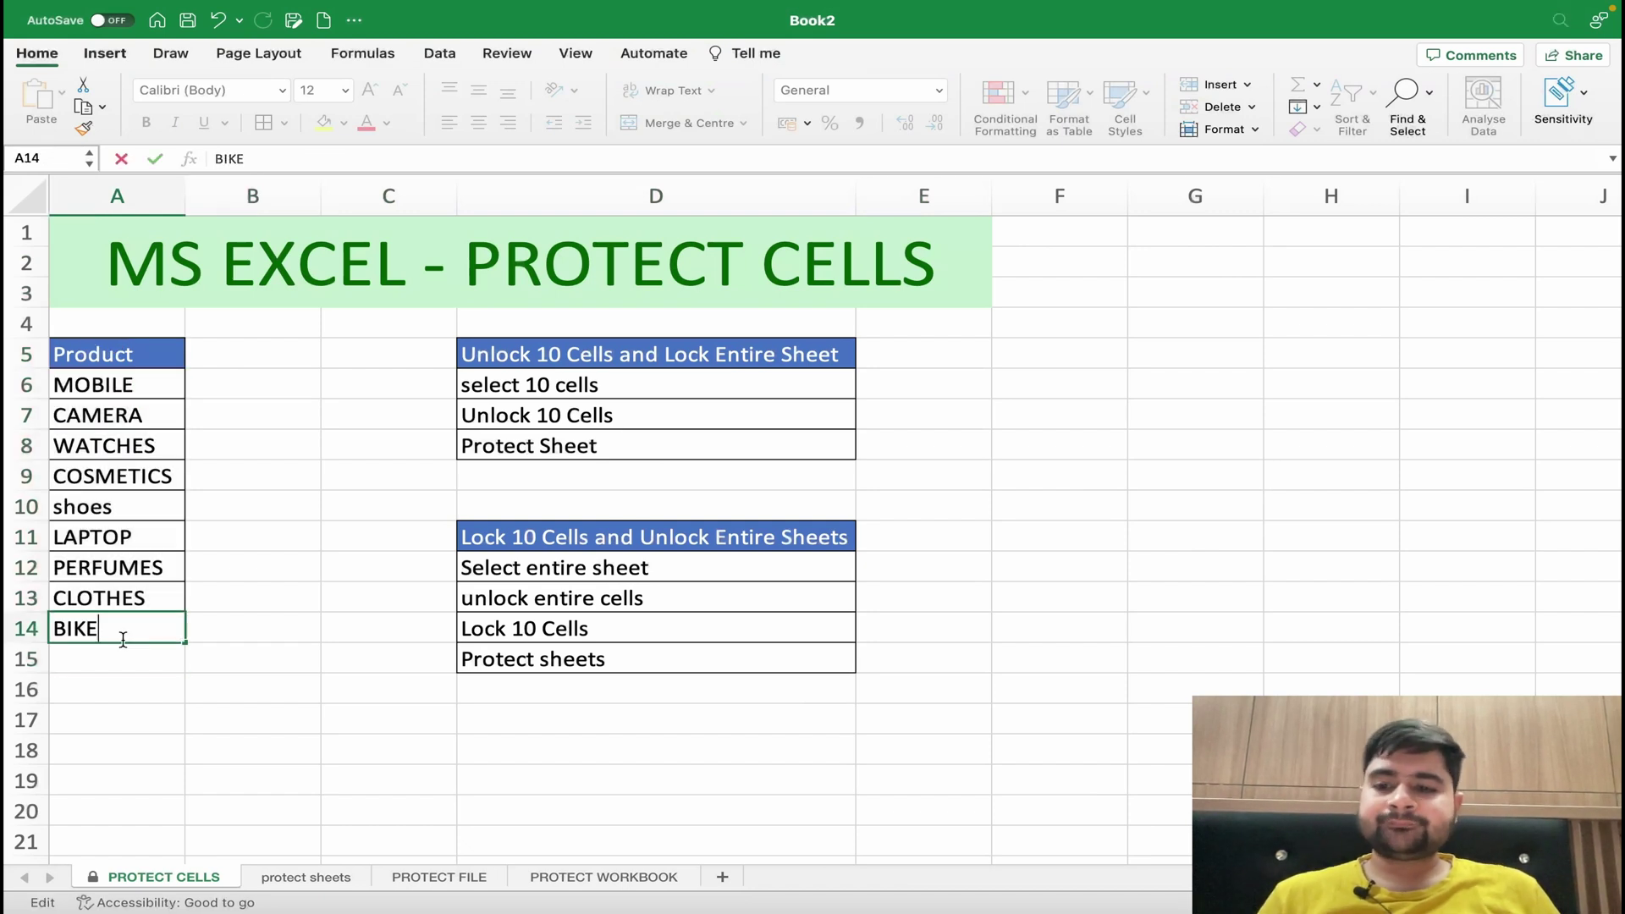
double_click(104, 599)
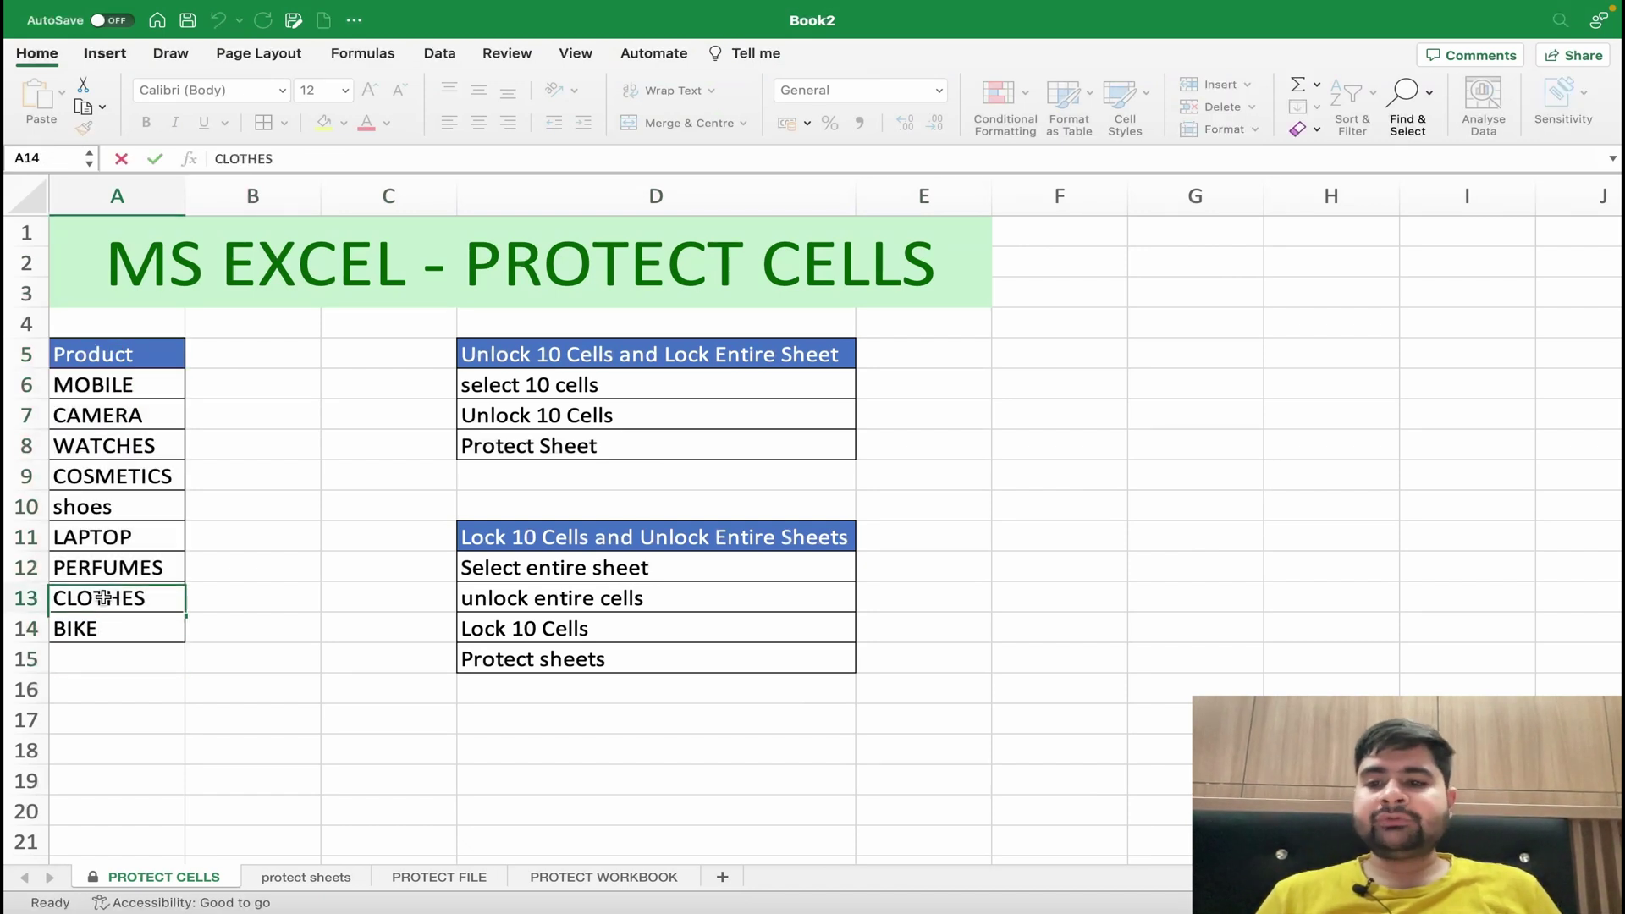
double_click(109, 555)
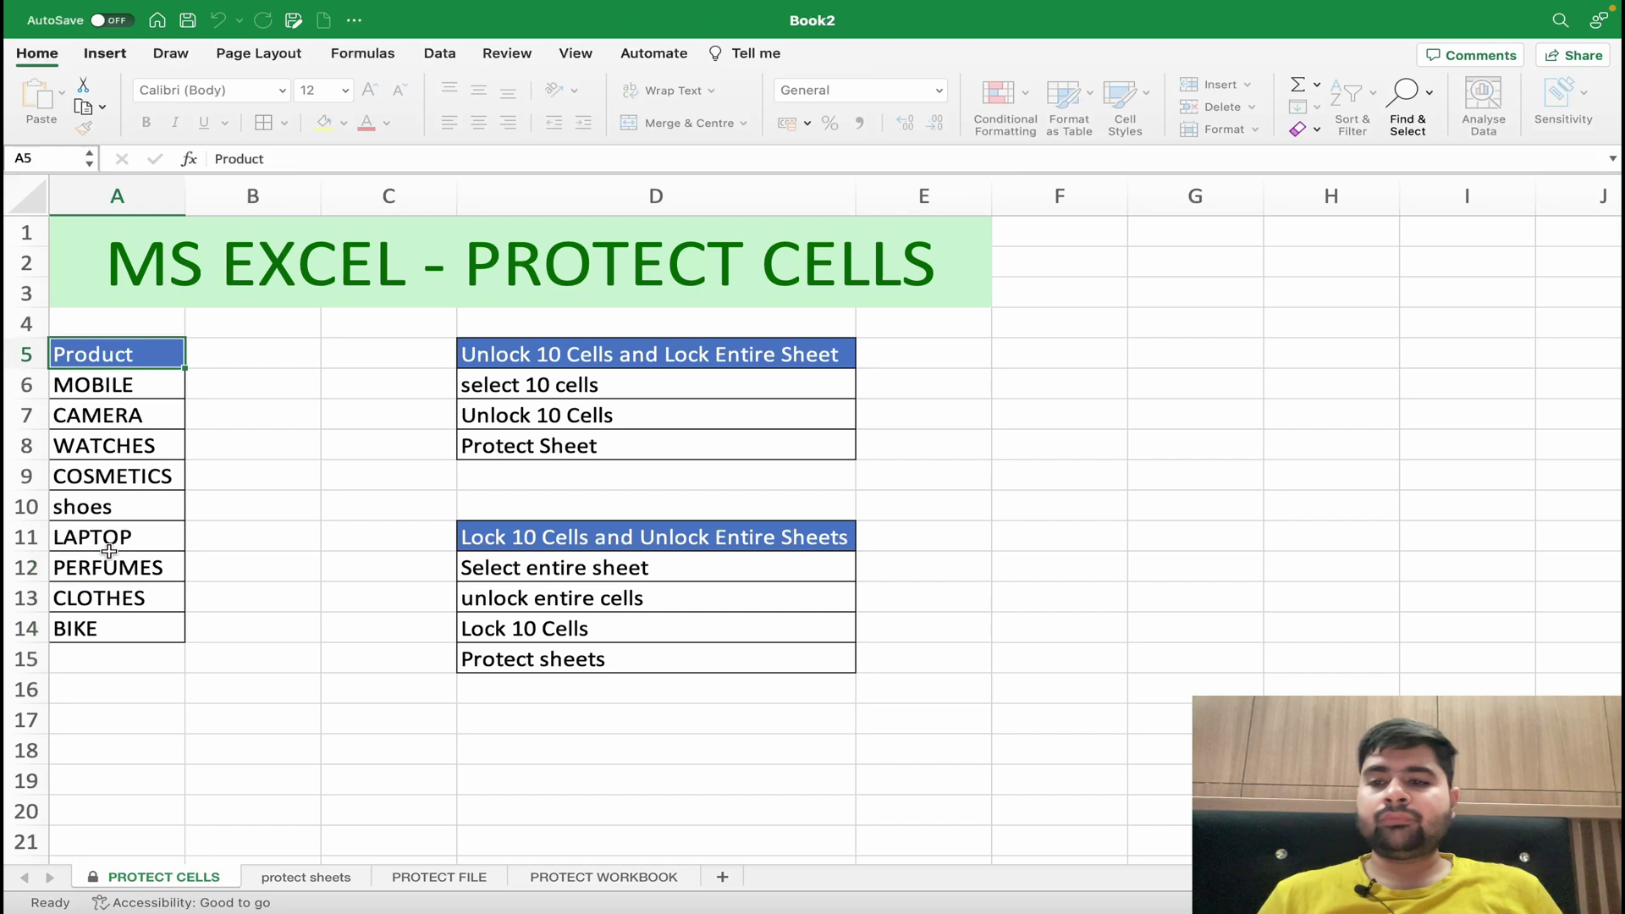
double_click(119, 481)
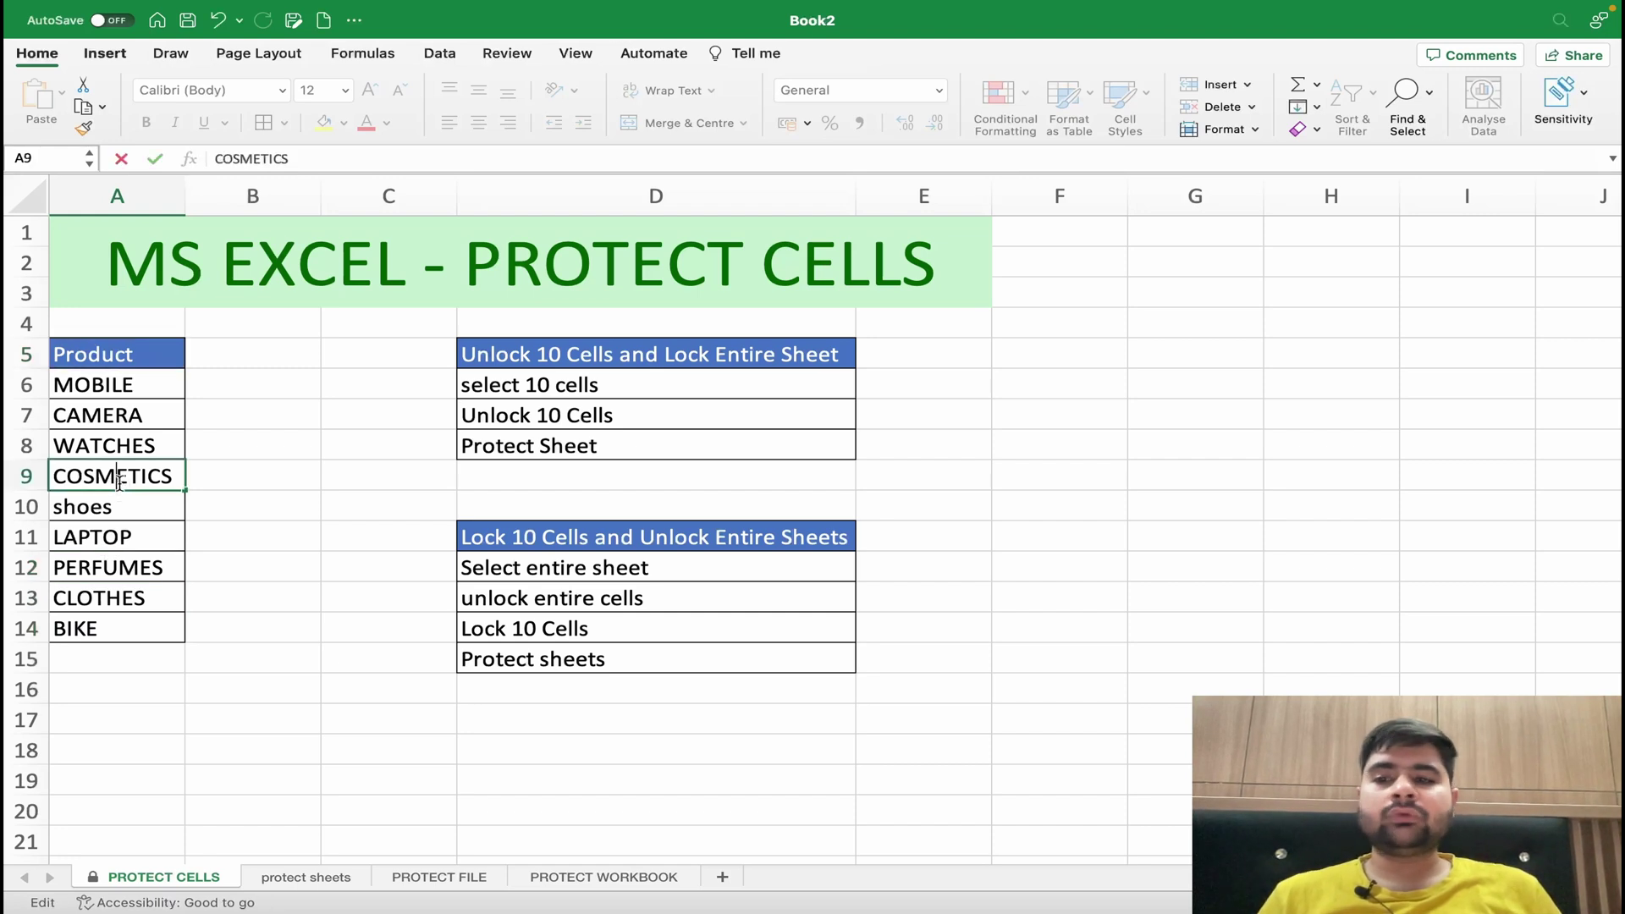
- Unprotect the PROTECT CELLS sheet by confirming its password
right_click(128, 882)
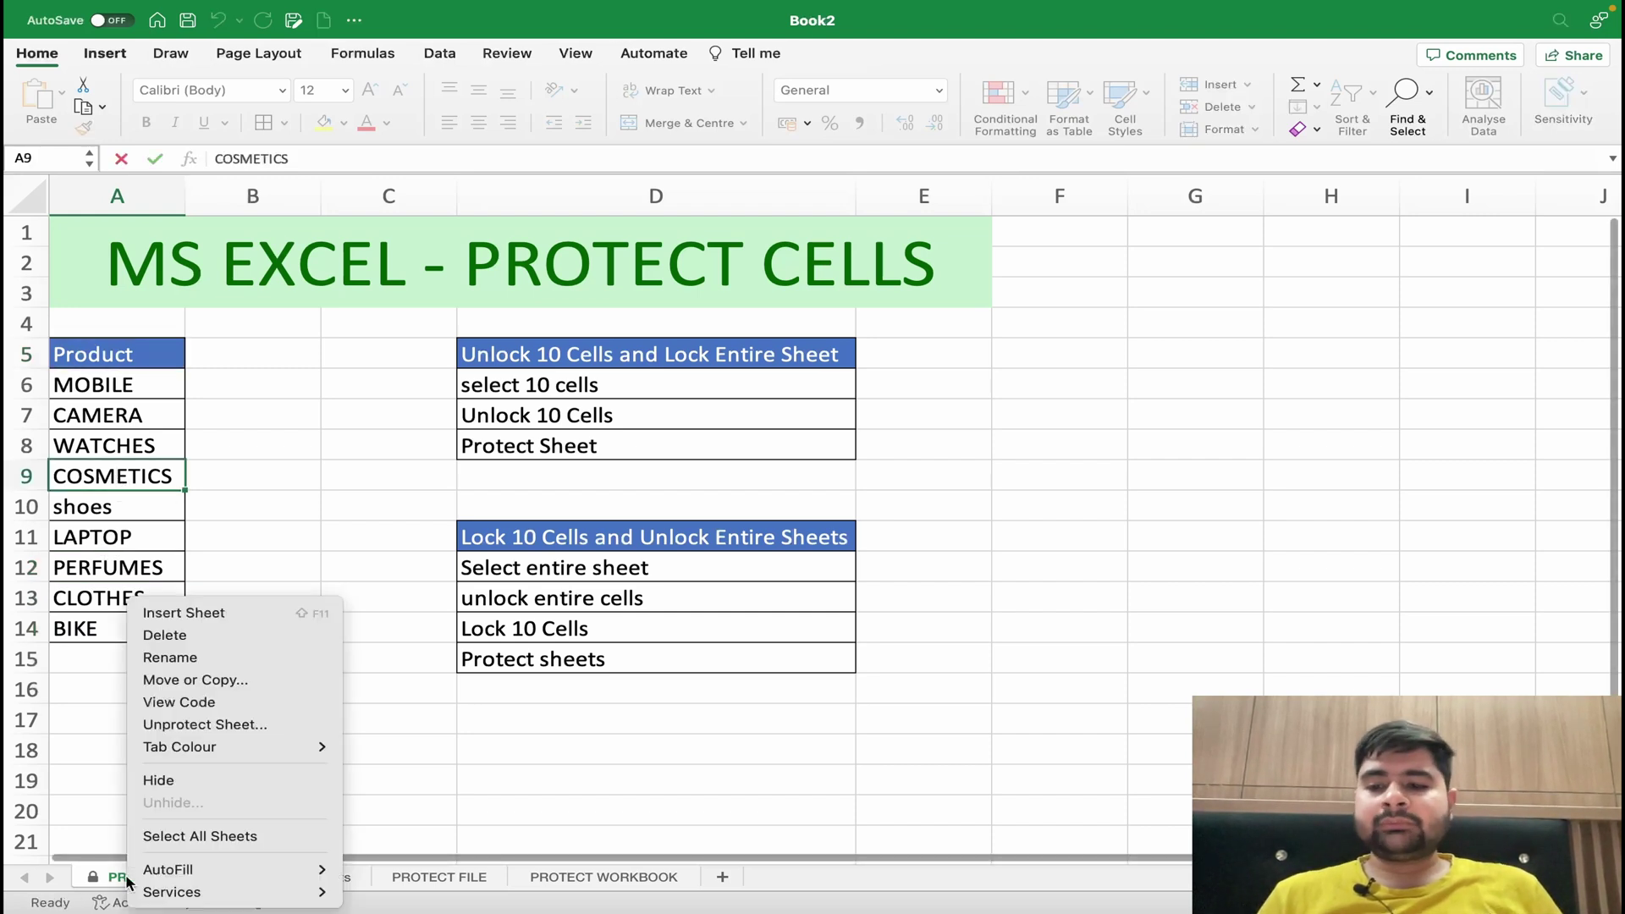
click(193, 726)
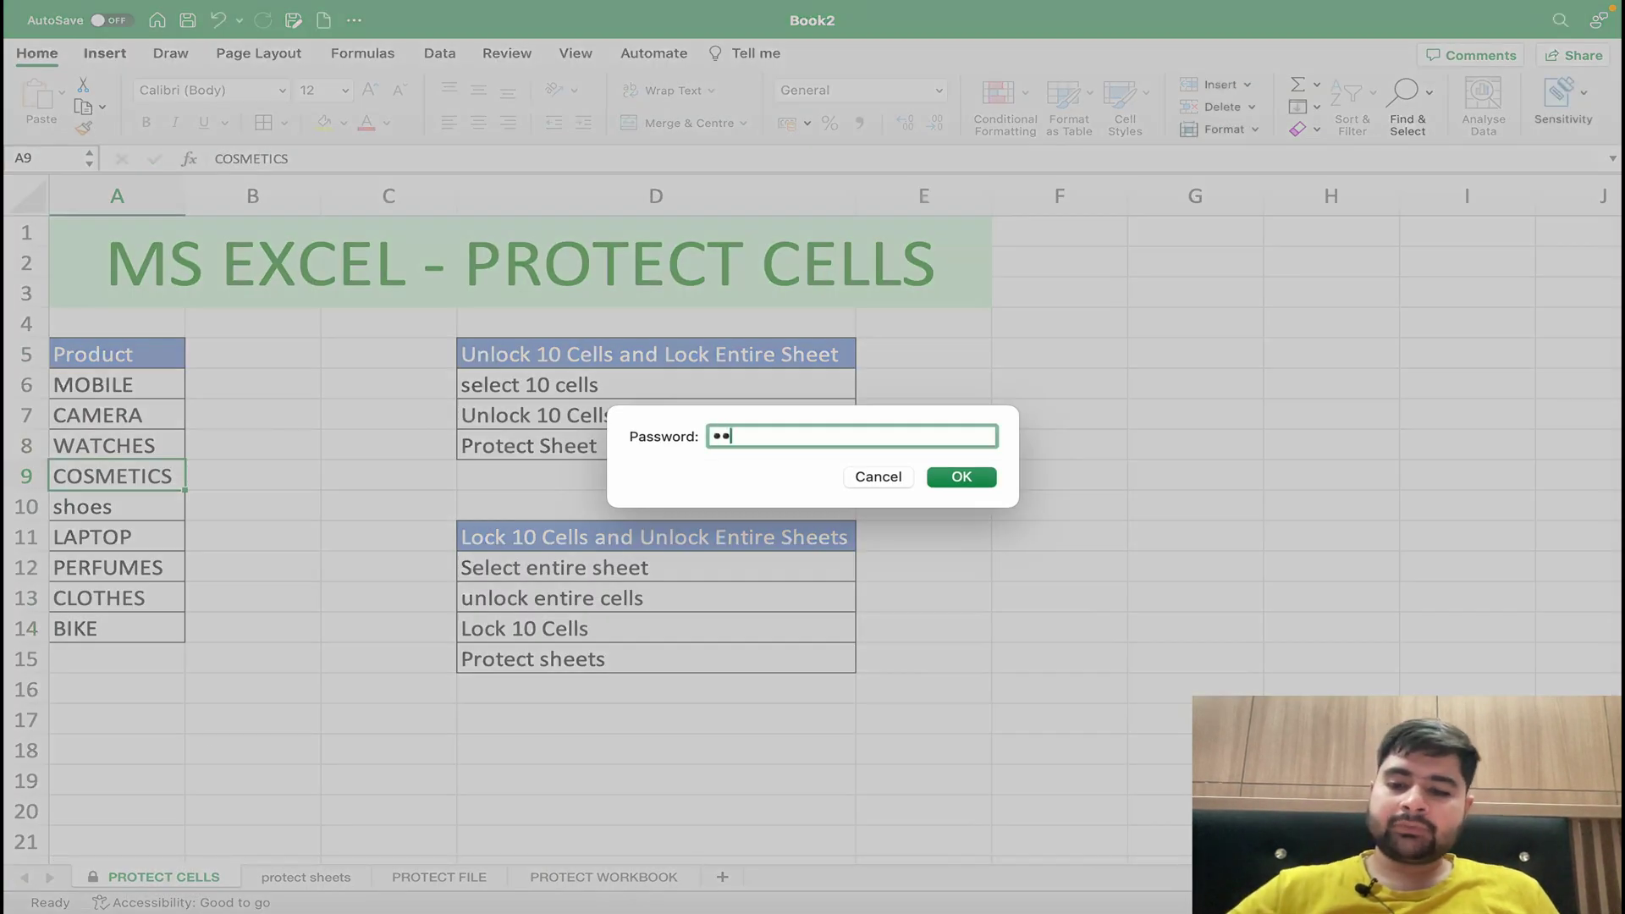
key(Return)
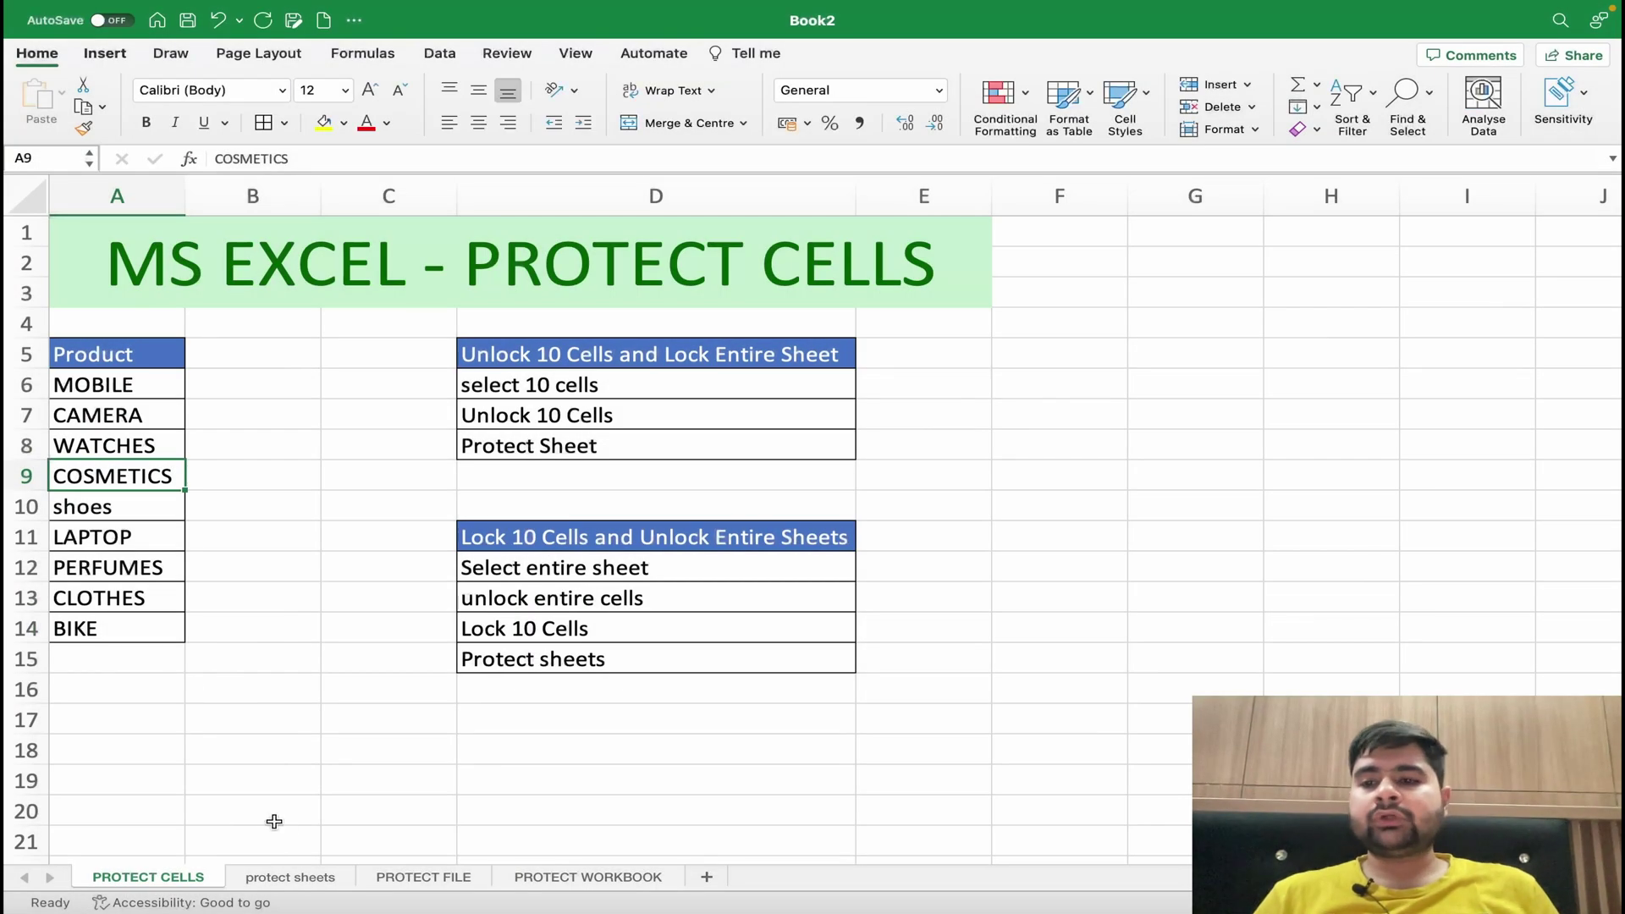
- Reselect the product list A5:A14 after testing an empty cell beside it
drag(140, 371, 124, 619)
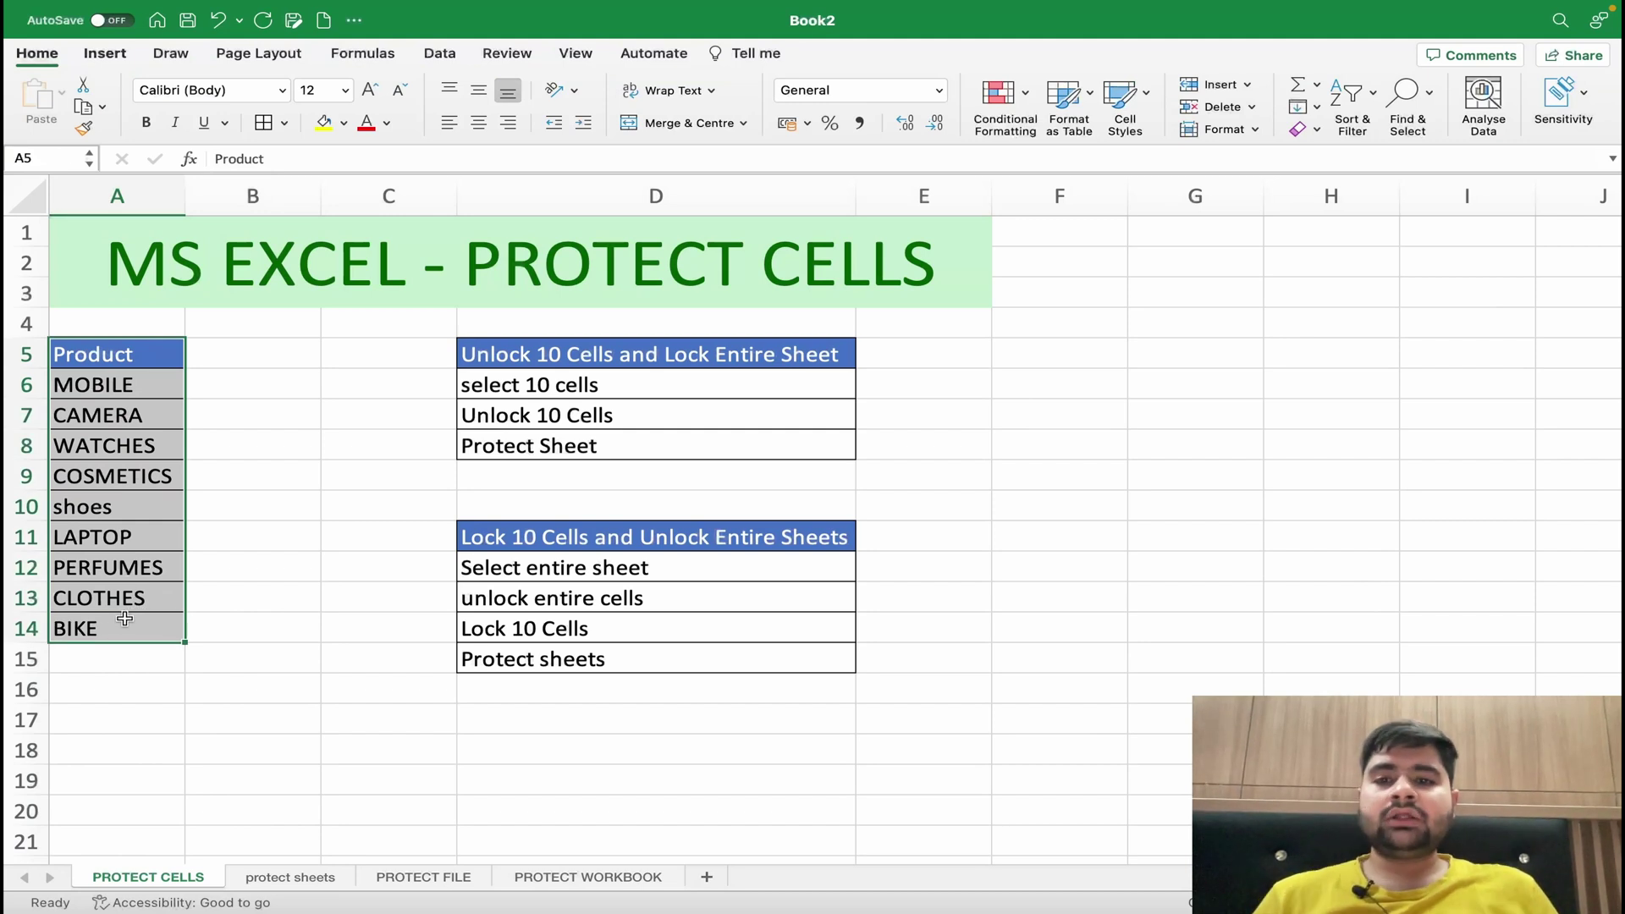
double_click(416, 504)
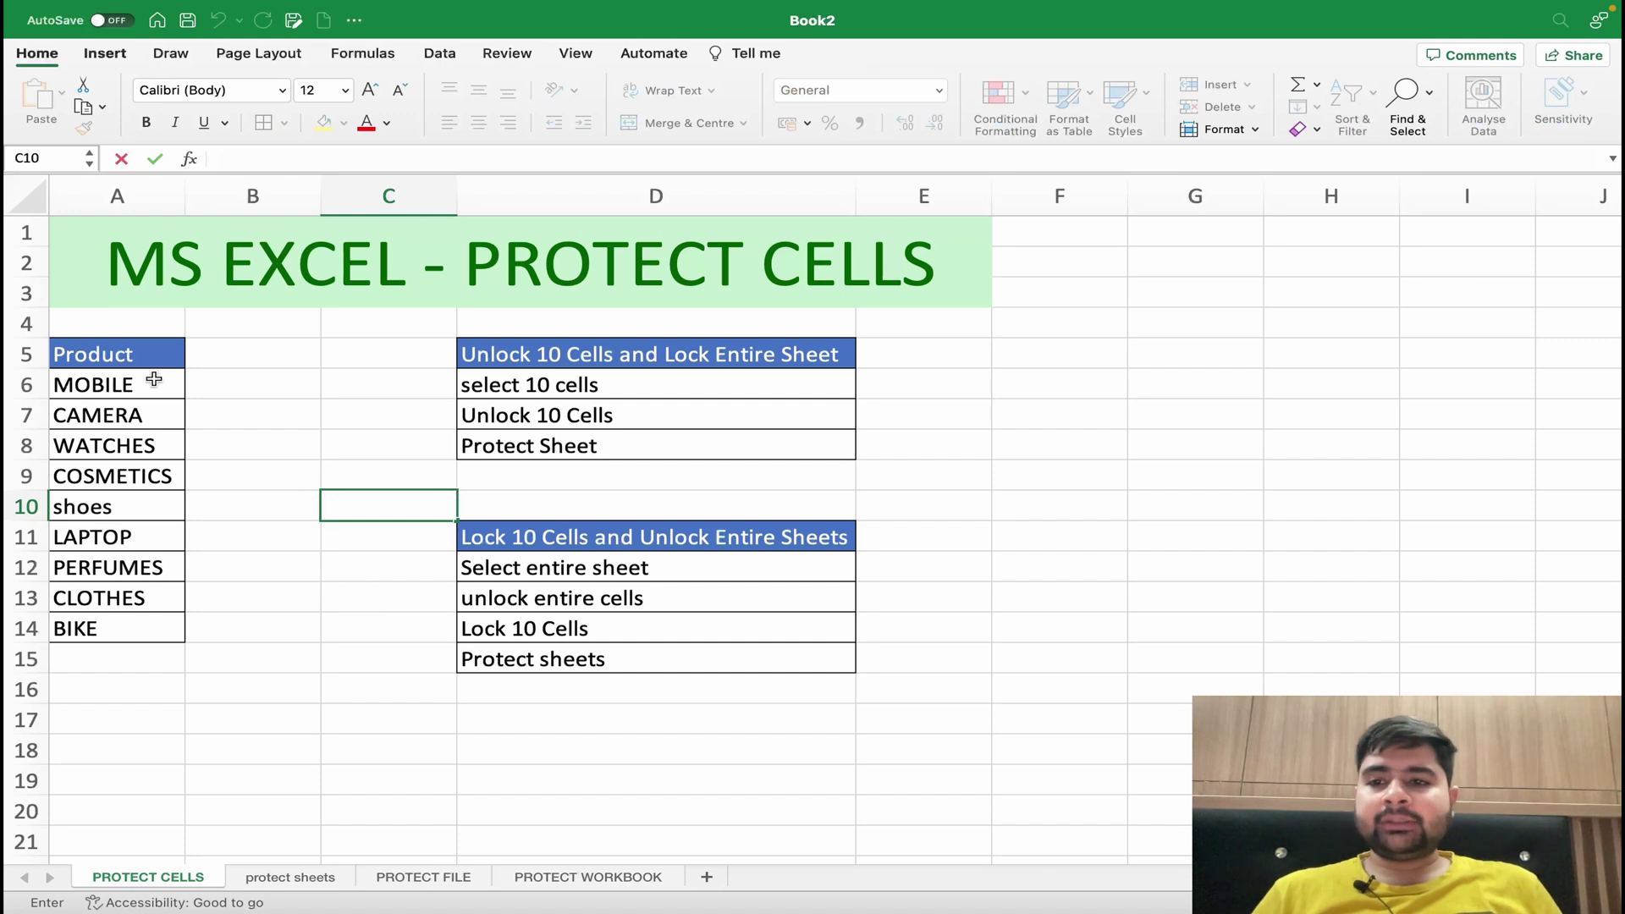
drag(138, 355, 129, 616)
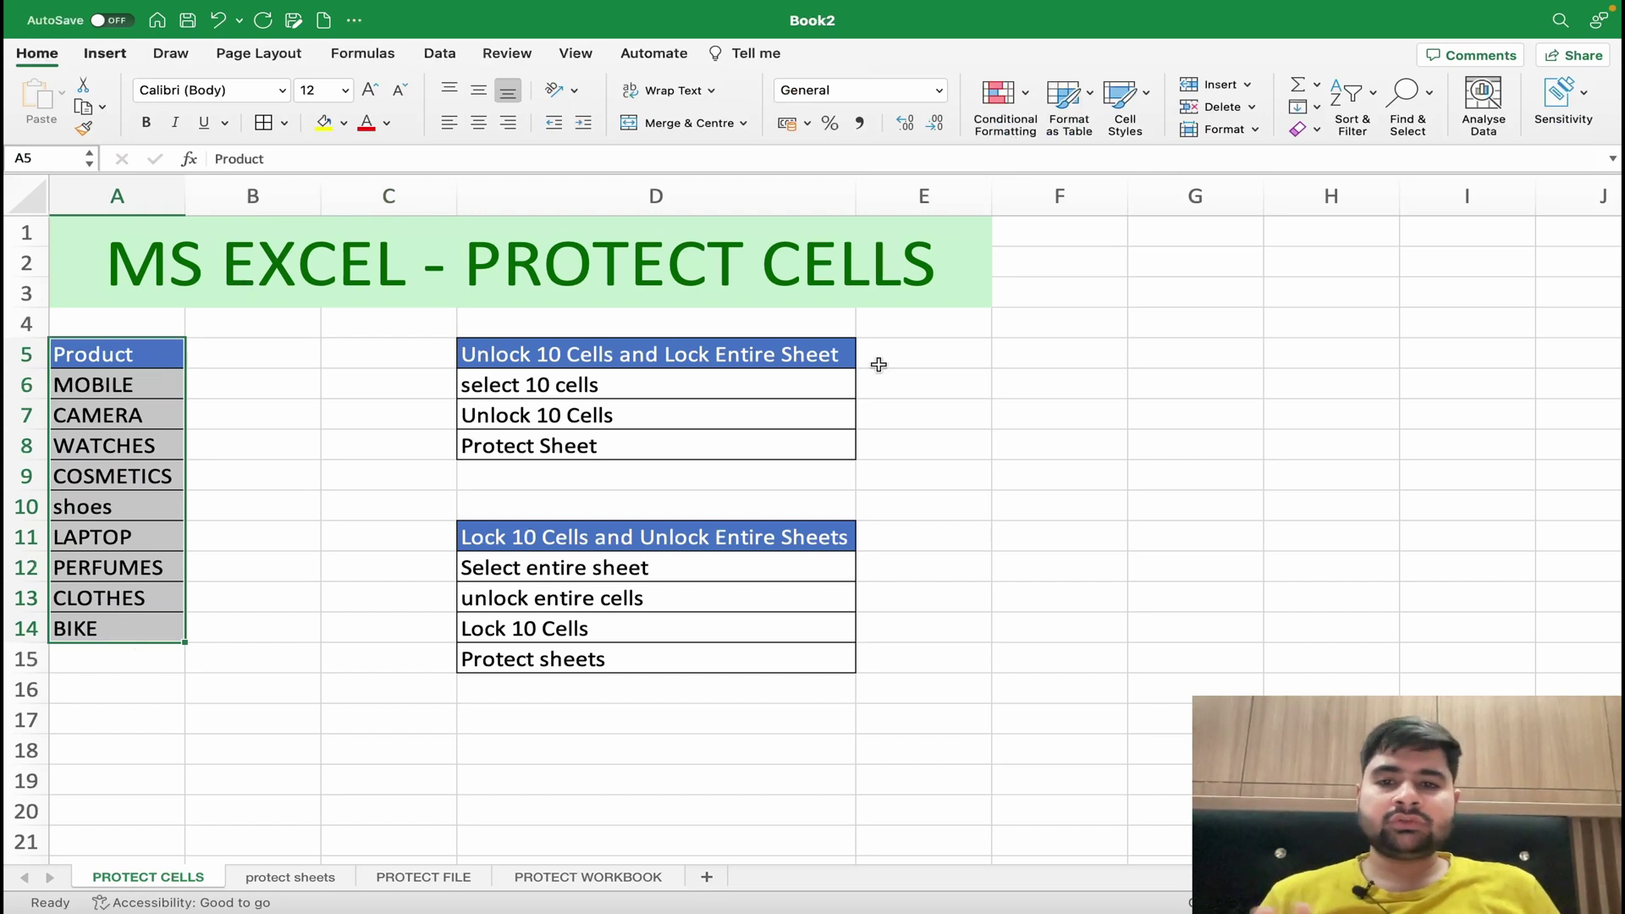
click(297, 391)
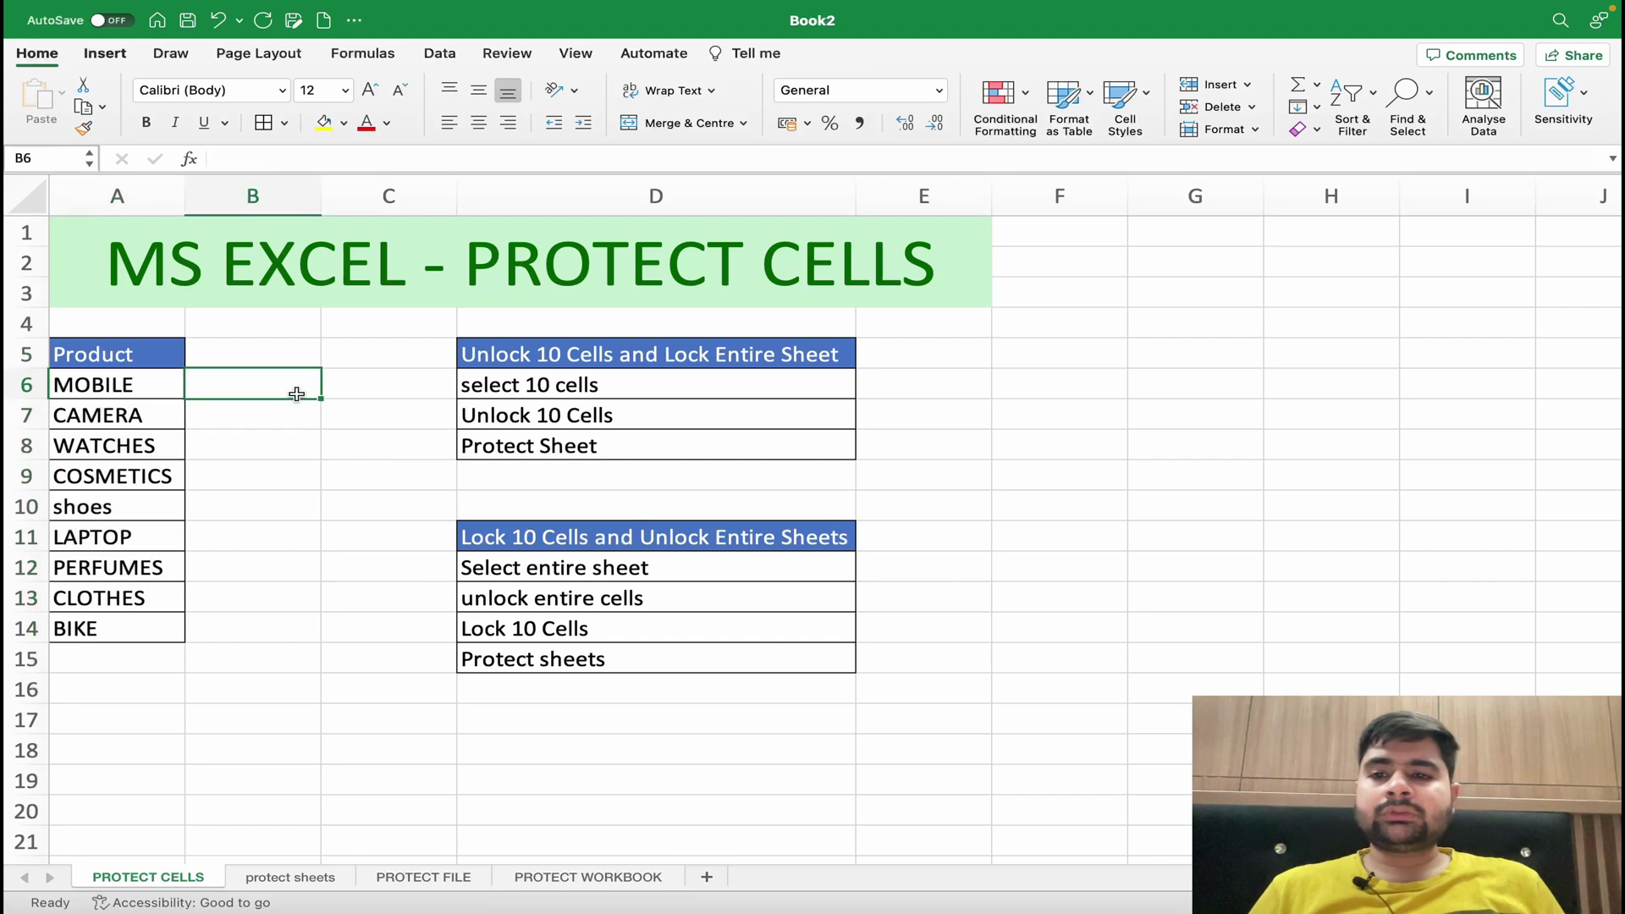
drag(150, 354, 141, 617)
- Tick Locked for A5:A14 in Format Cells, then select the entire worksheet
right_click(141, 617)
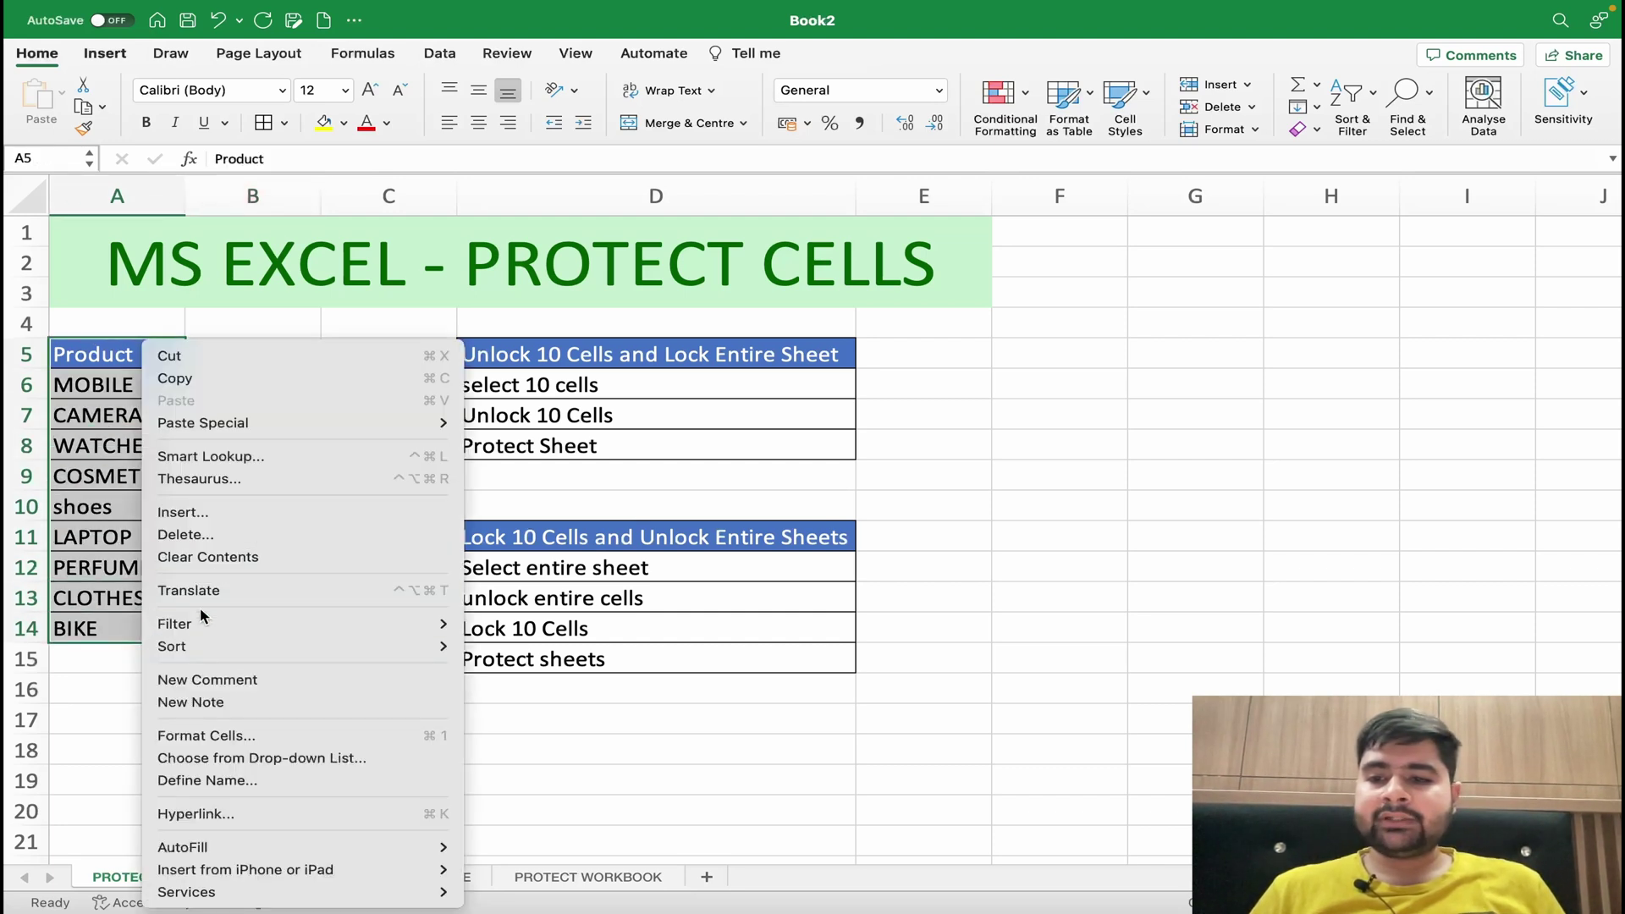
mouse_move(204, 643)
click(284, 736)
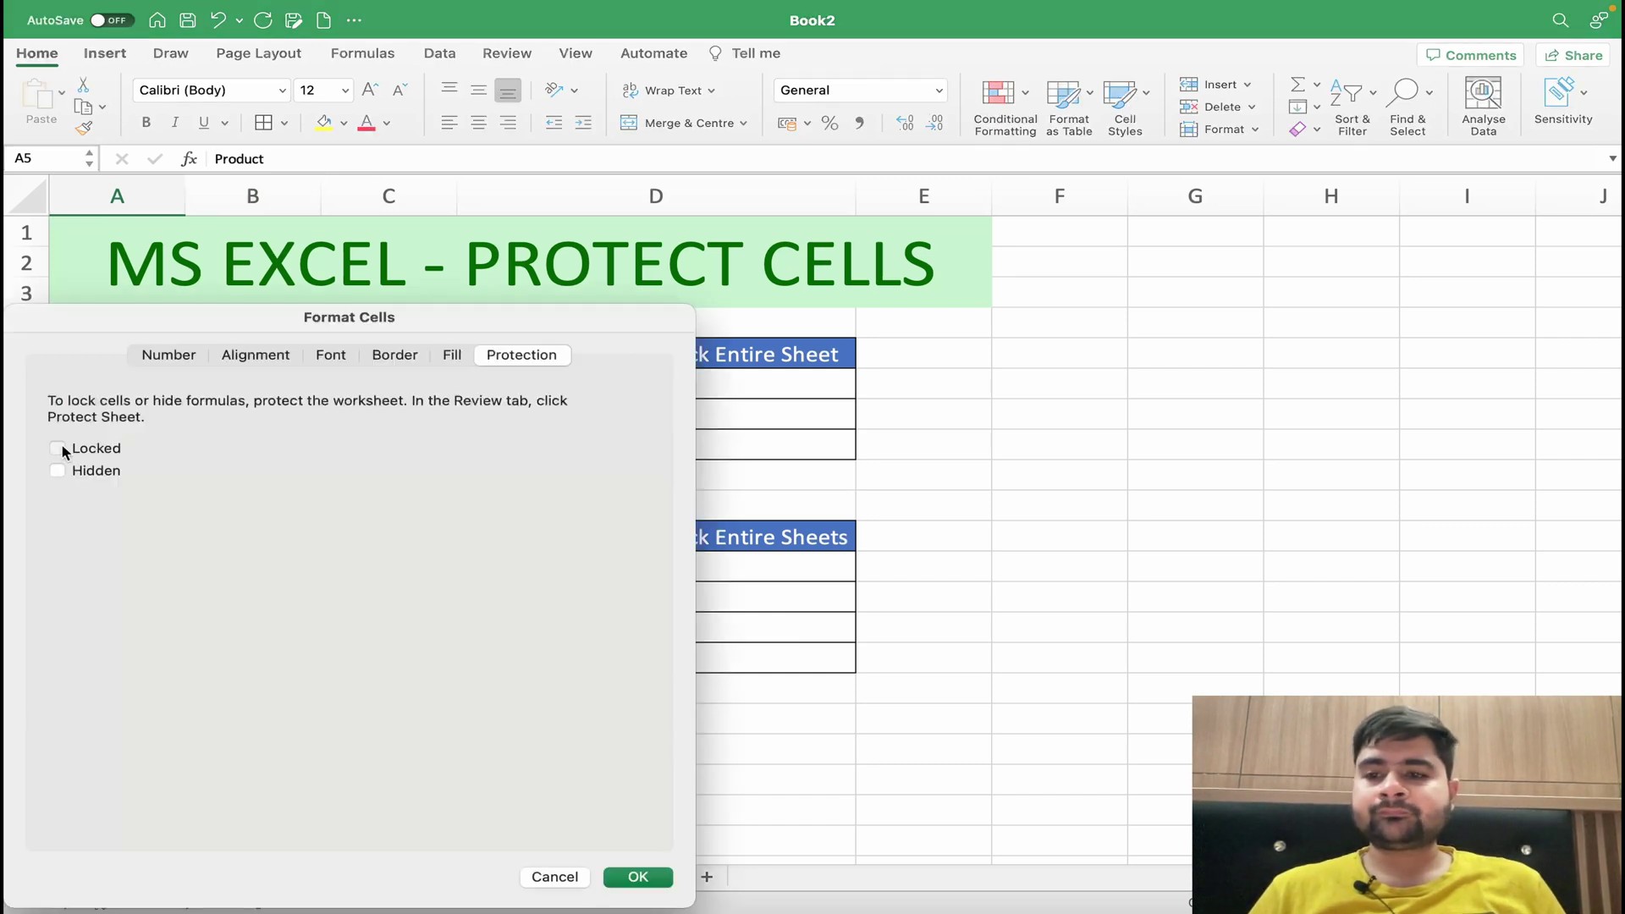
click(635, 876)
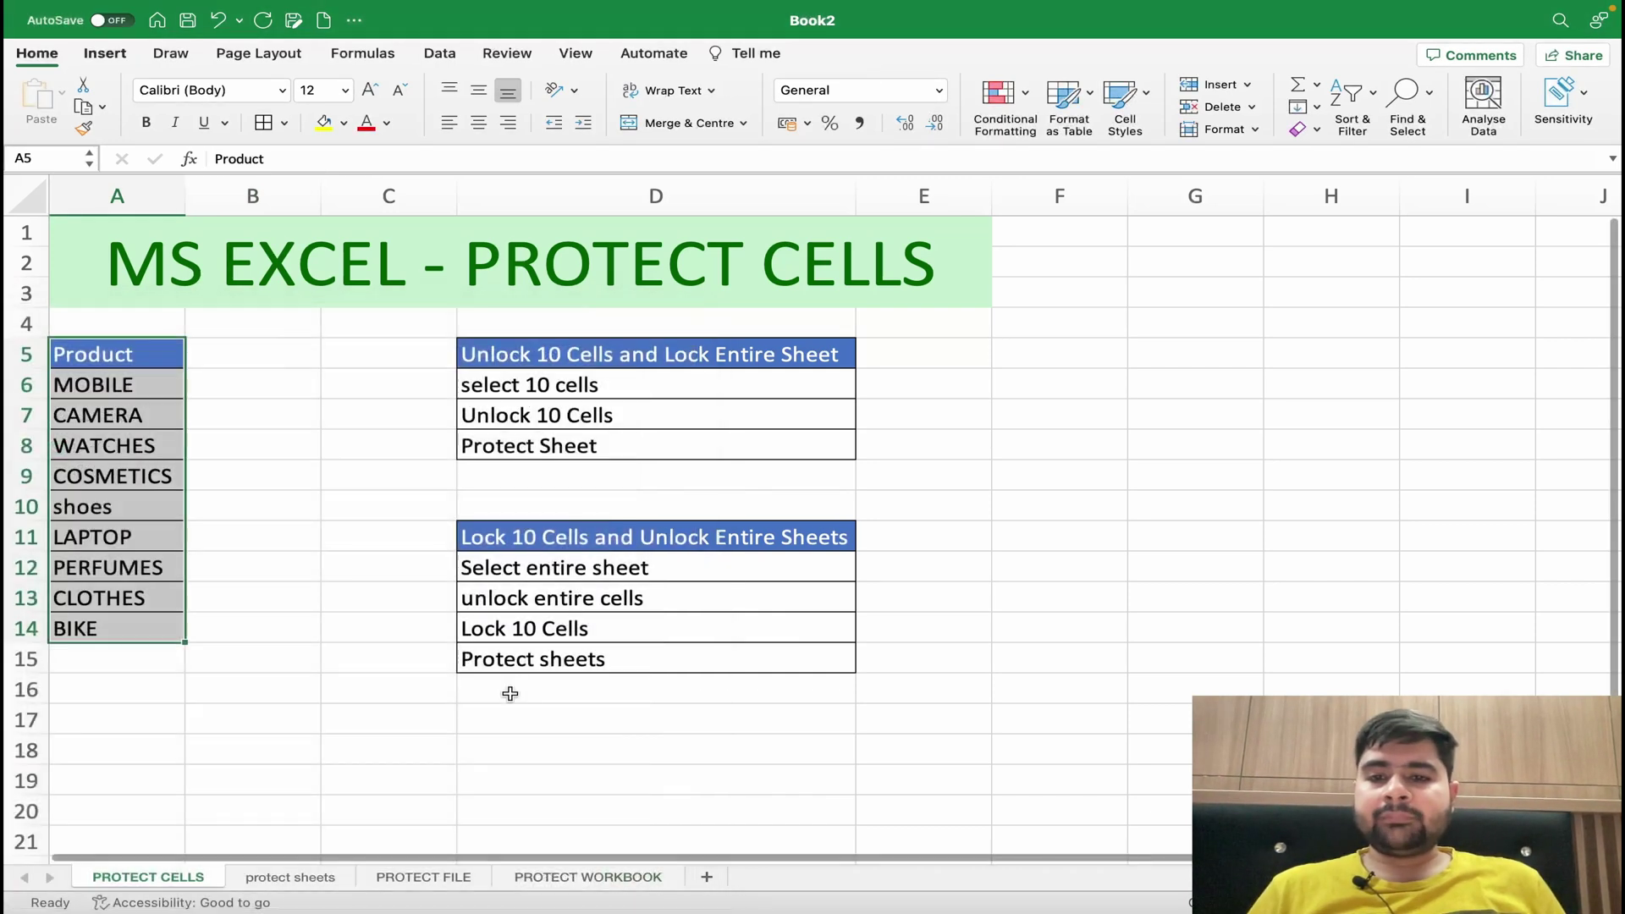
click(370, 550)
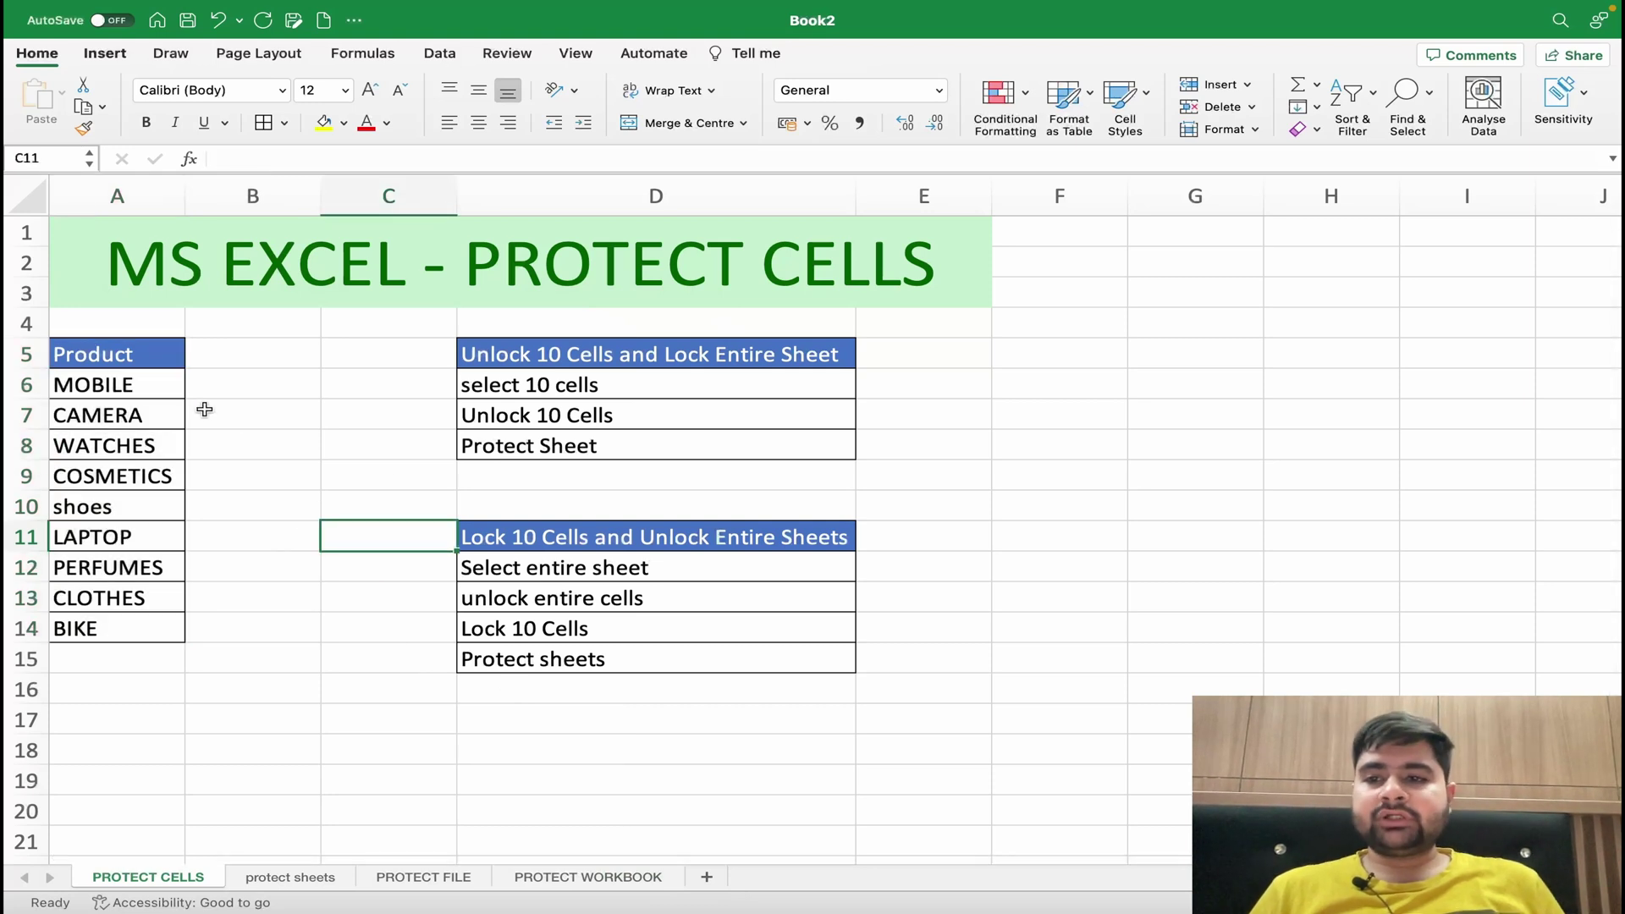
drag(122, 359, 114, 615)
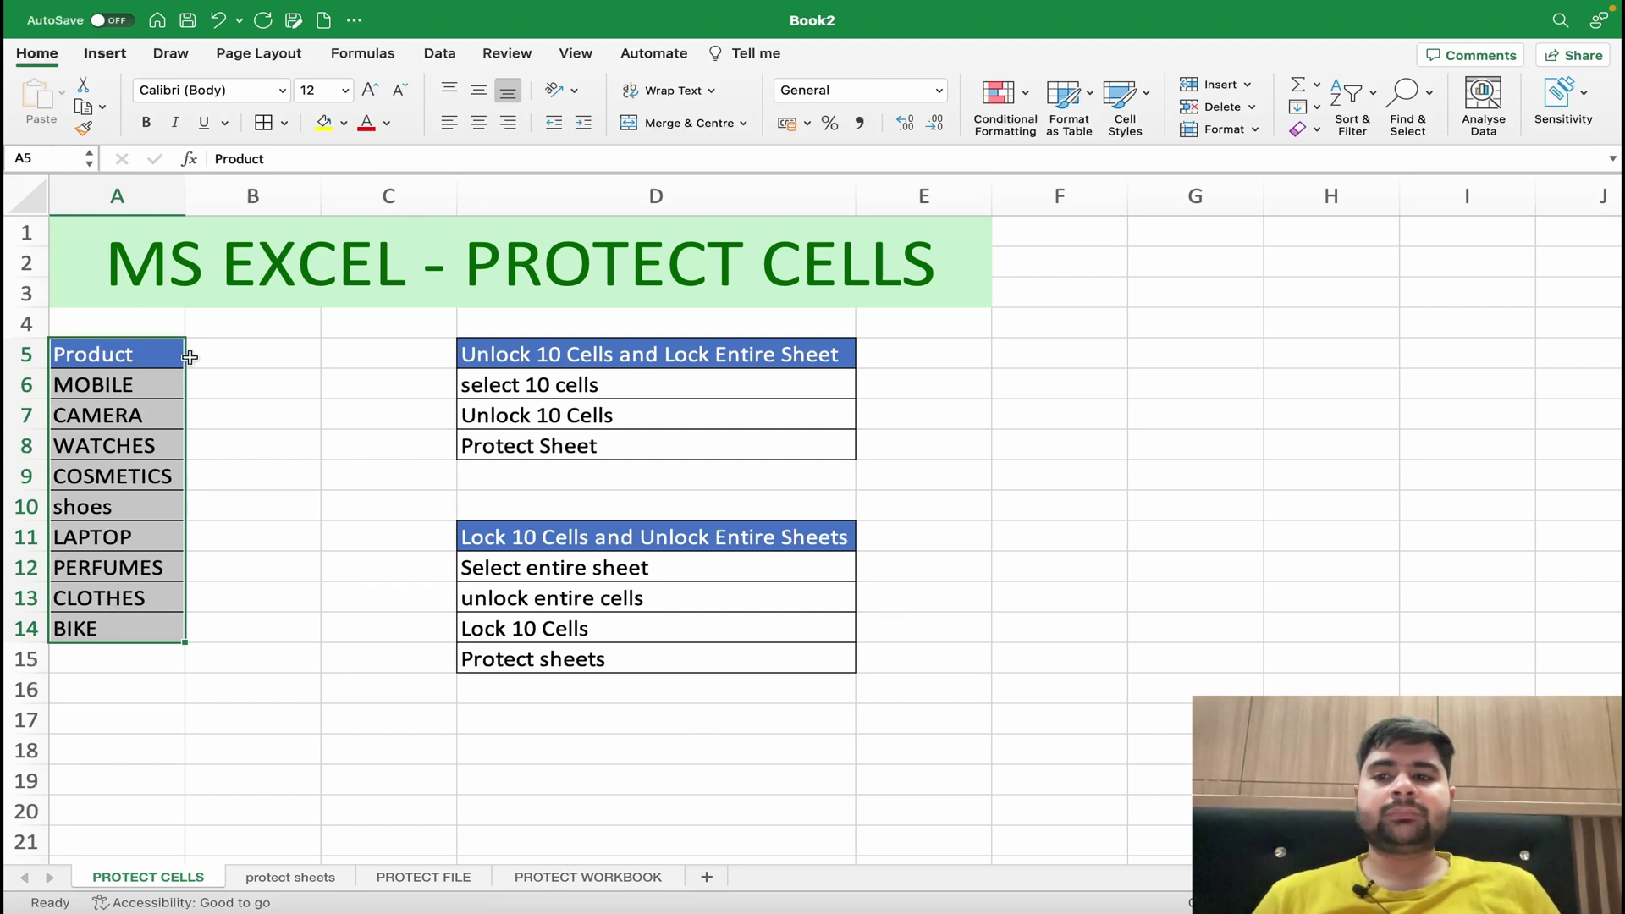
click(32, 205)
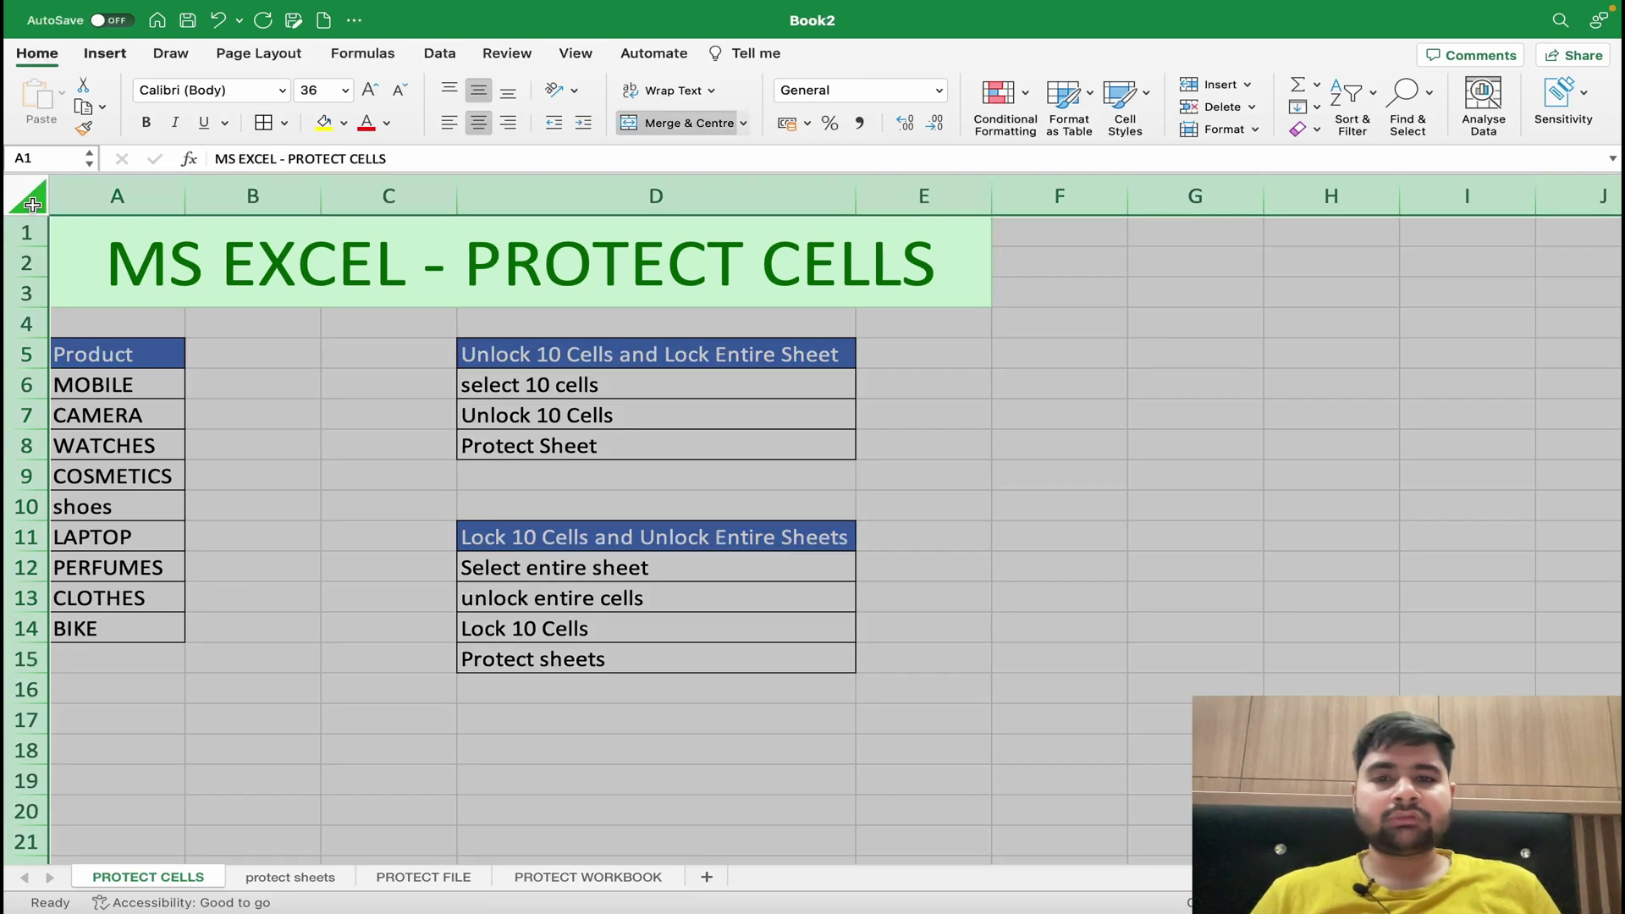
- Leave Locked unchecked for the whole worksheet, then reselect the product list A5:A14
right_click(290, 432)
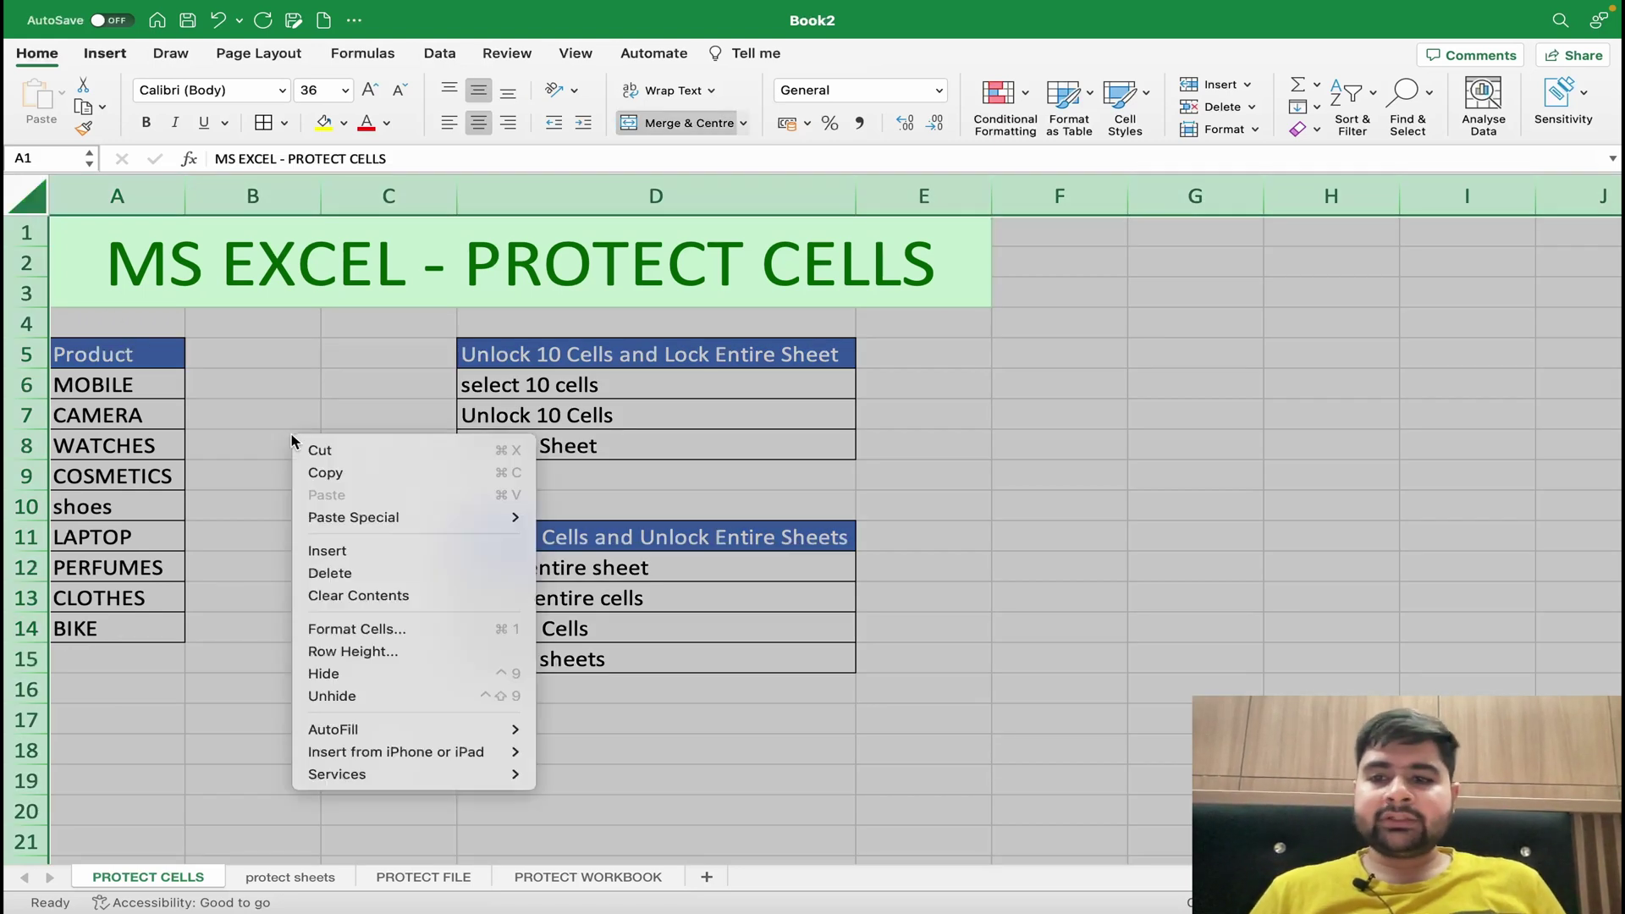
click(381, 630)
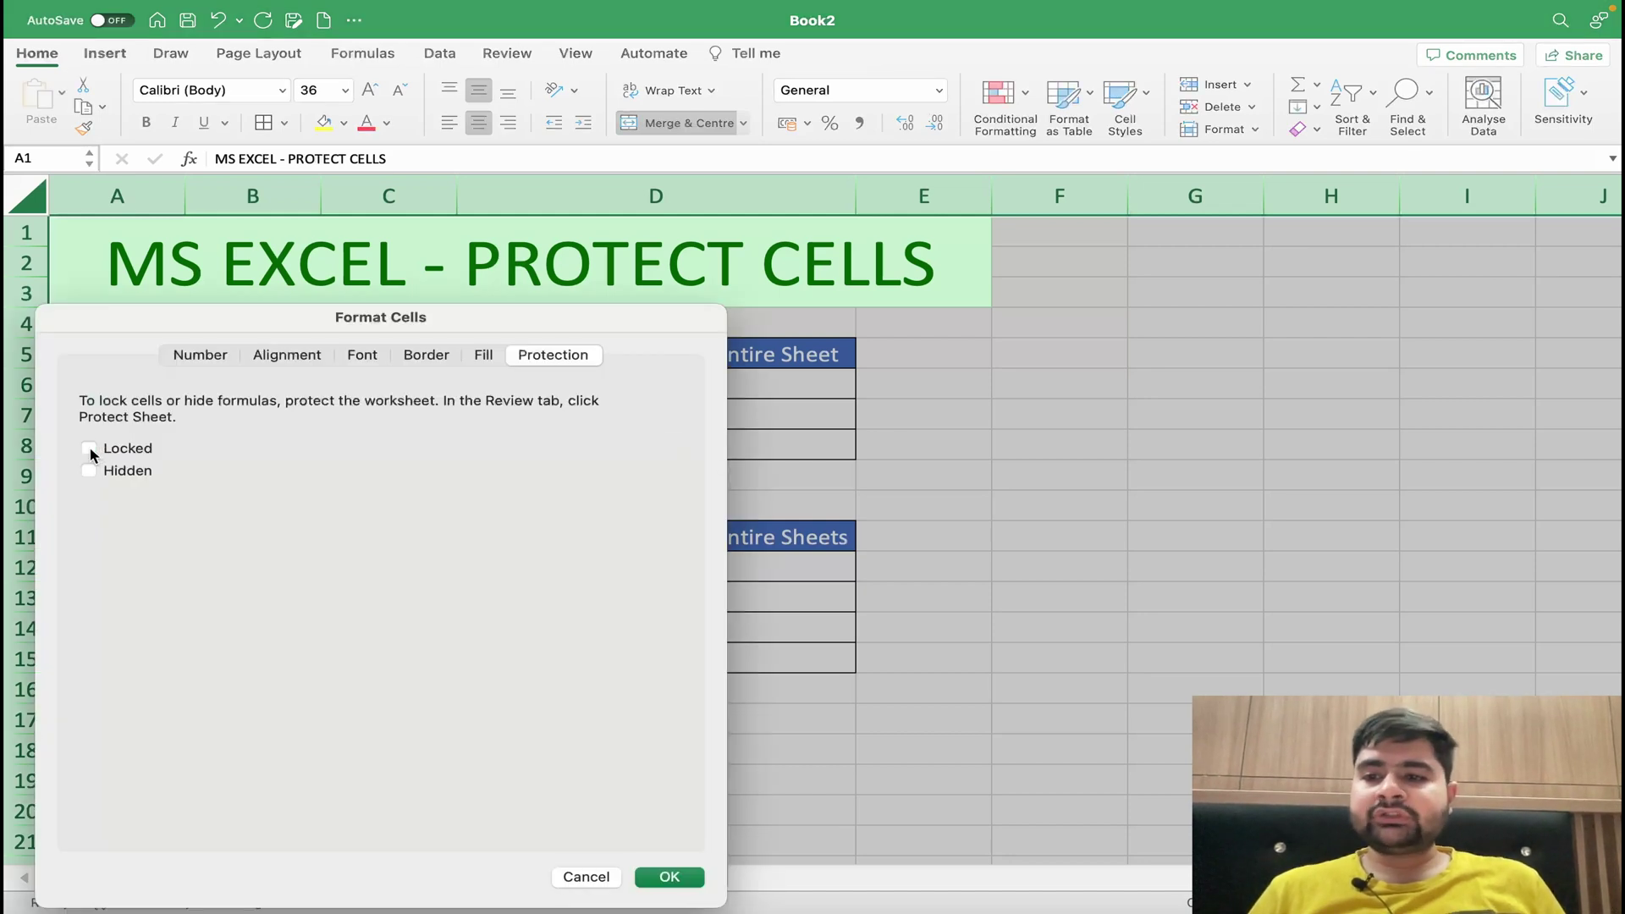
click(668, 877)
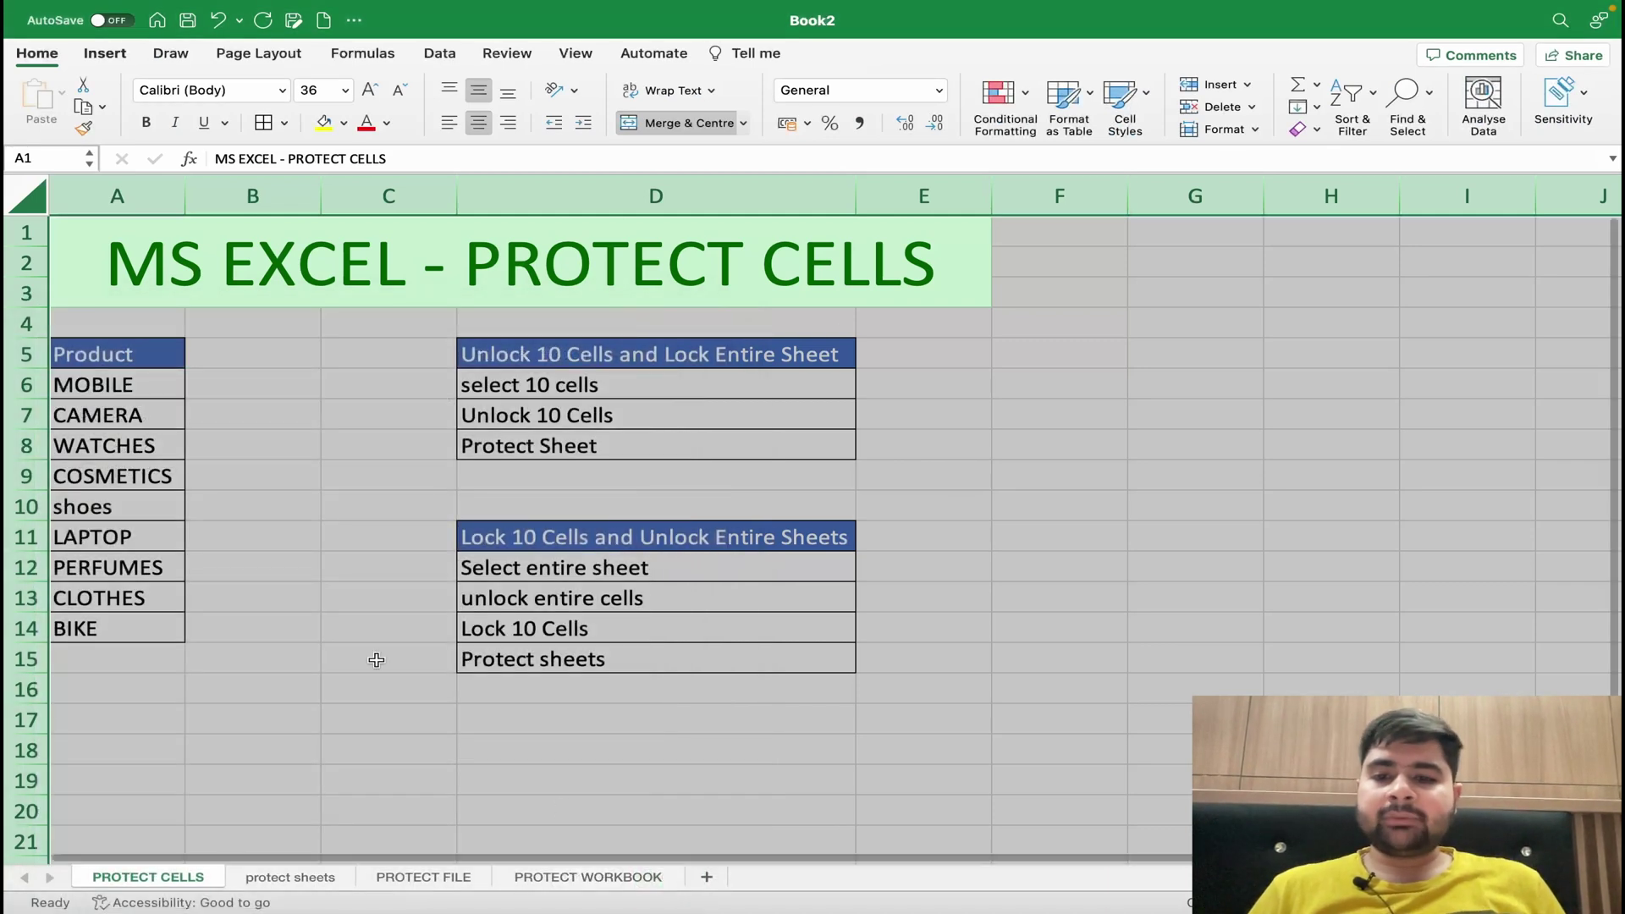
click(377, 659)
drag(110, 355, 104, 623)
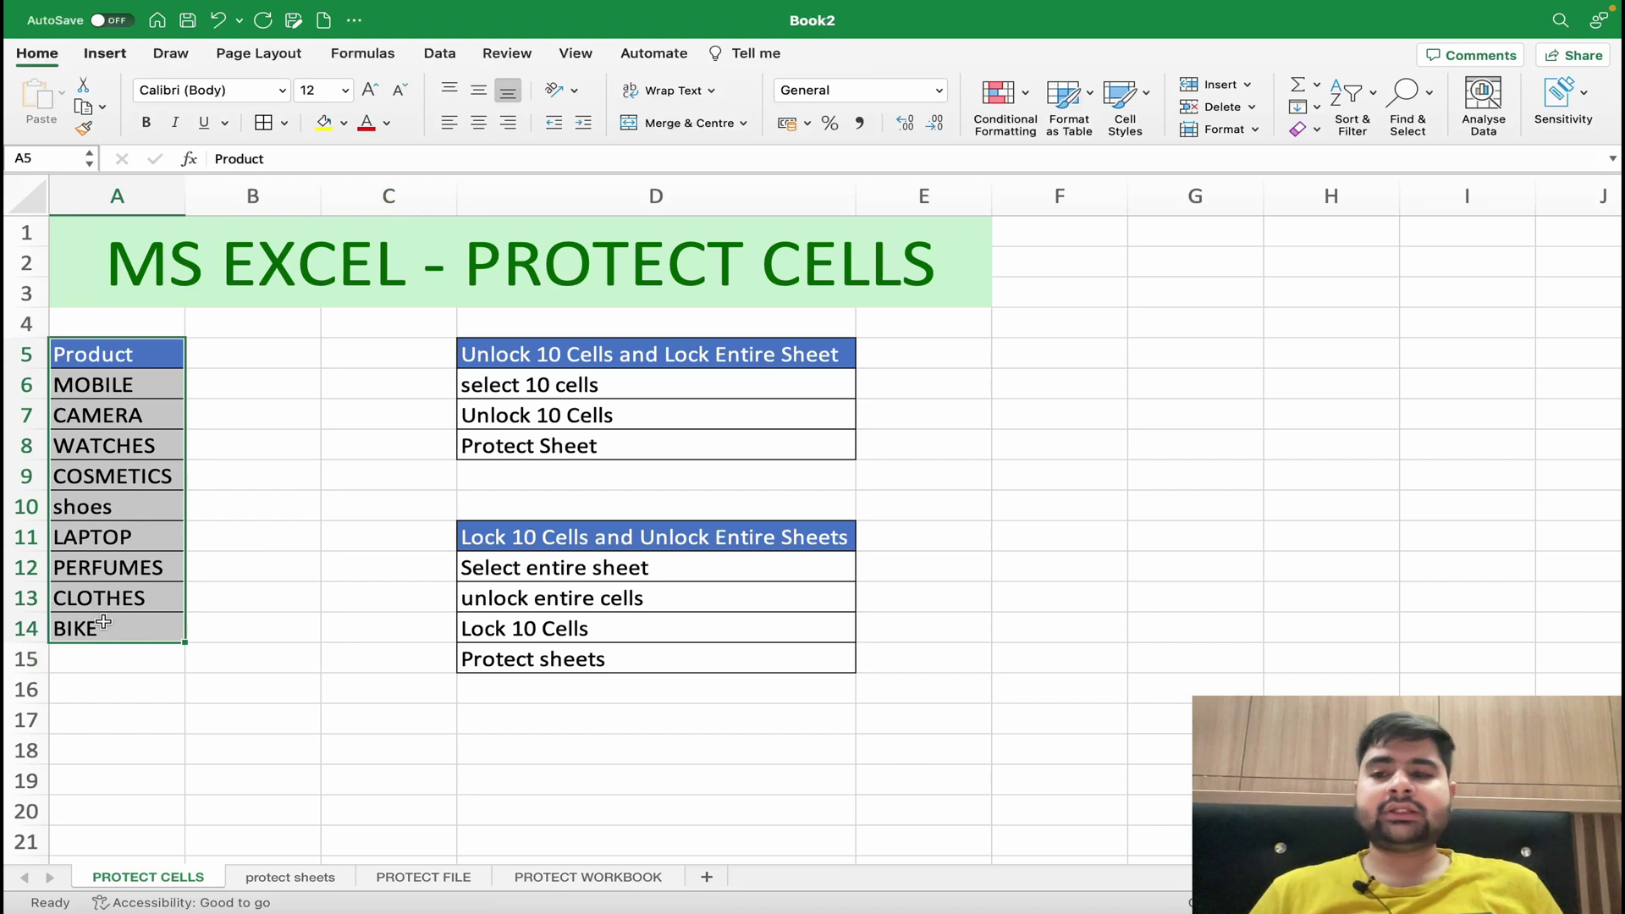
- Tick Locked on the Protection tab for A5:A14, then deselect the list
right_click(117, 529)
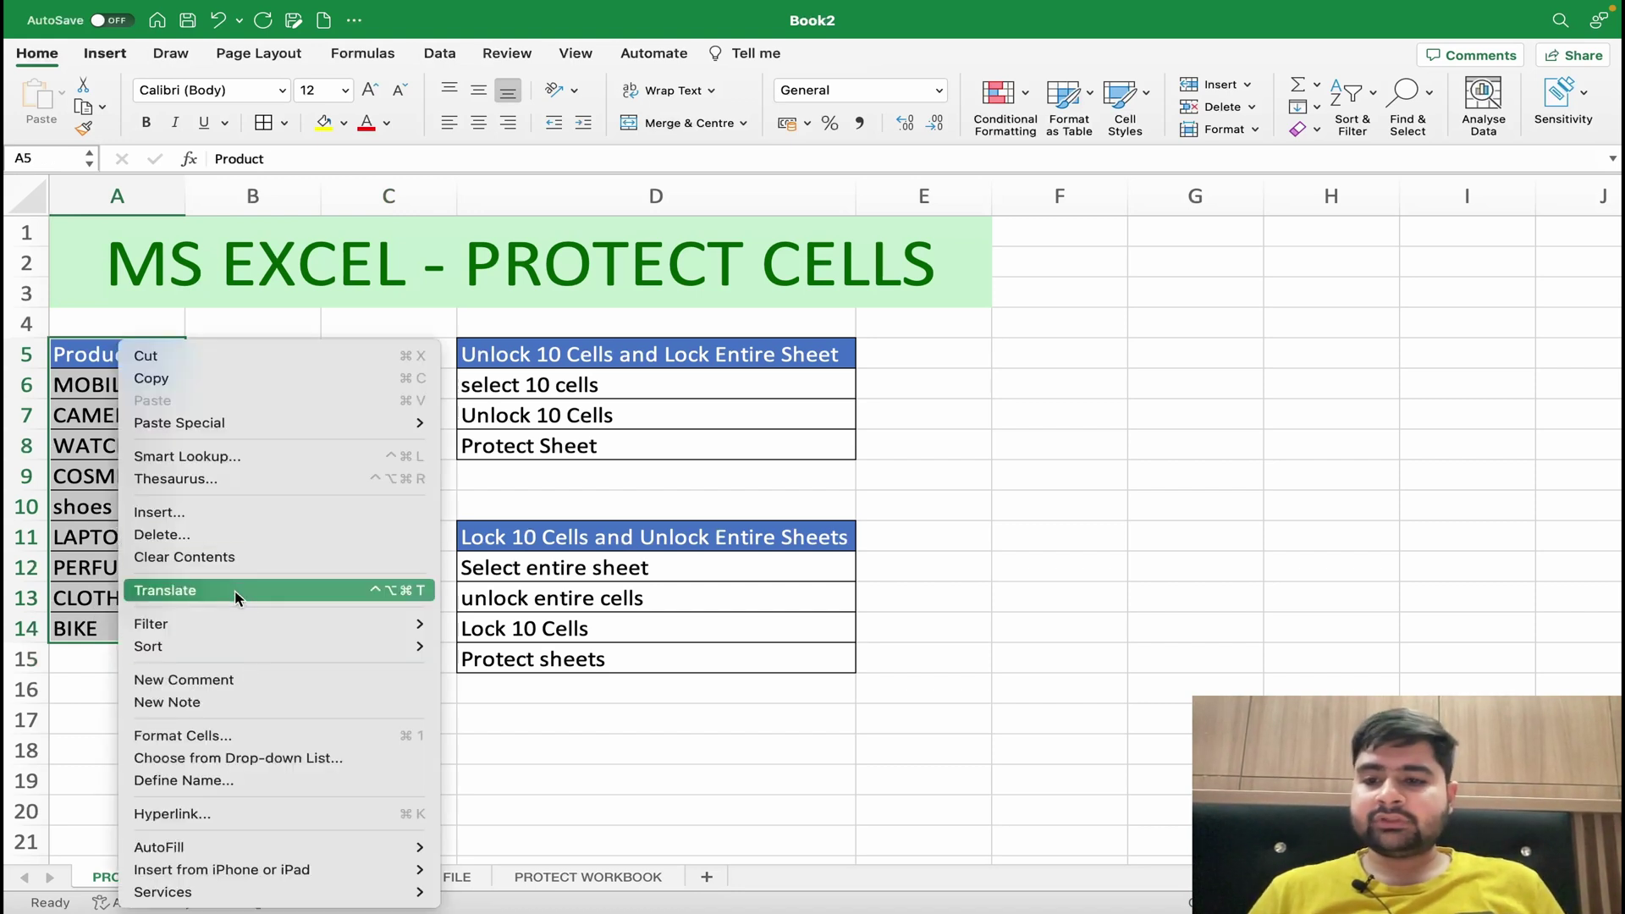
click(281, 737)
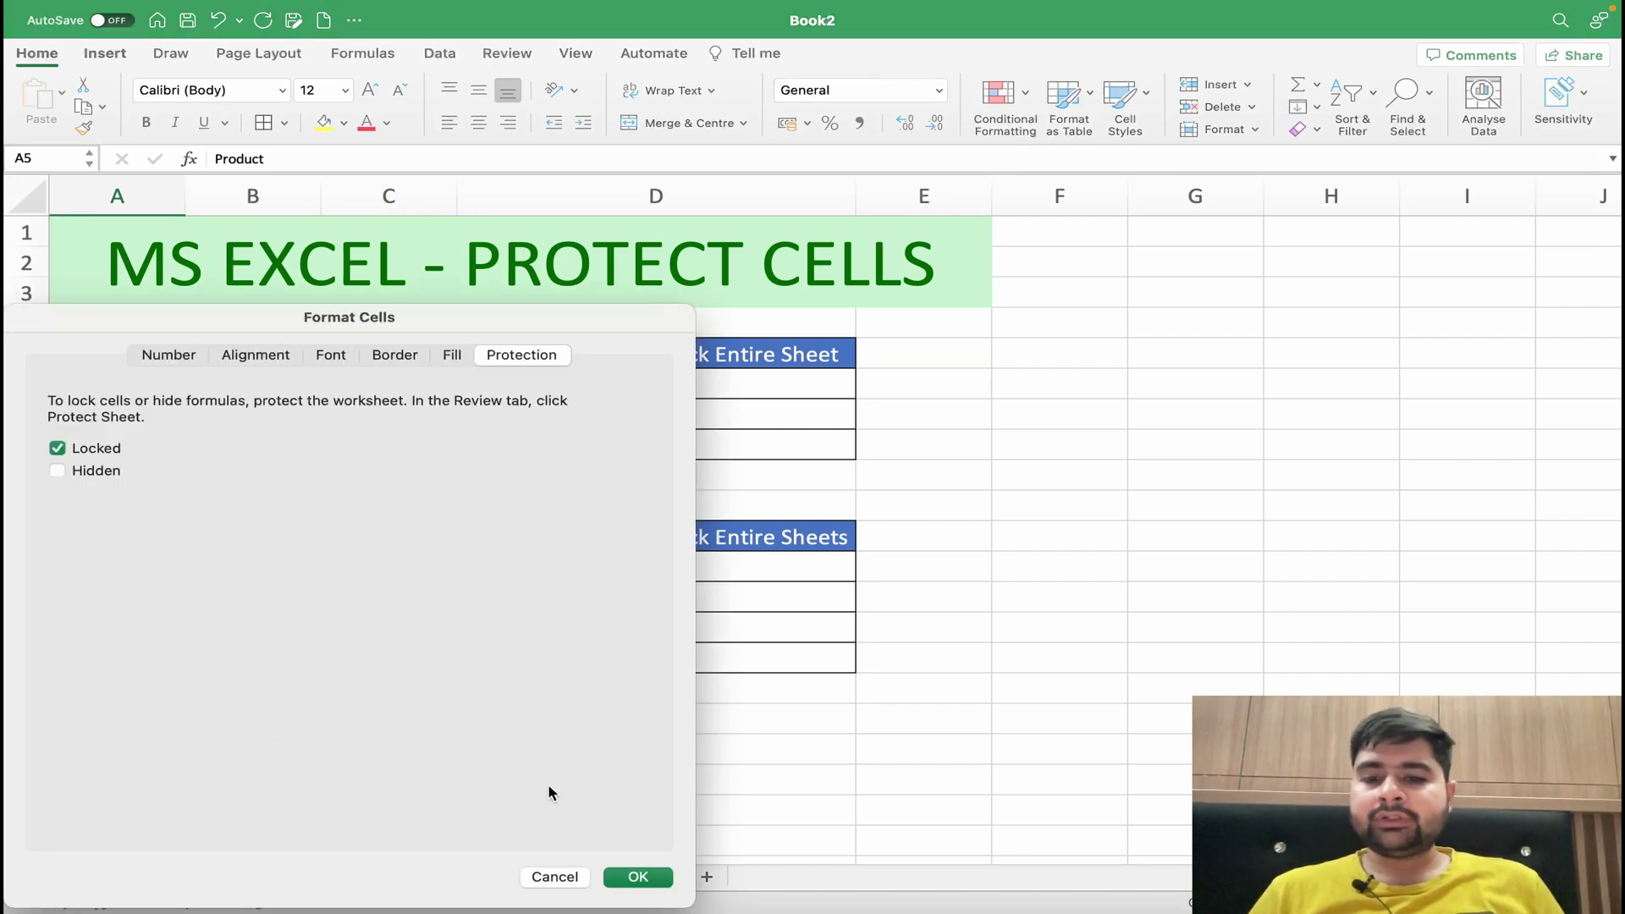
click(638, 877)
click(273, 571)
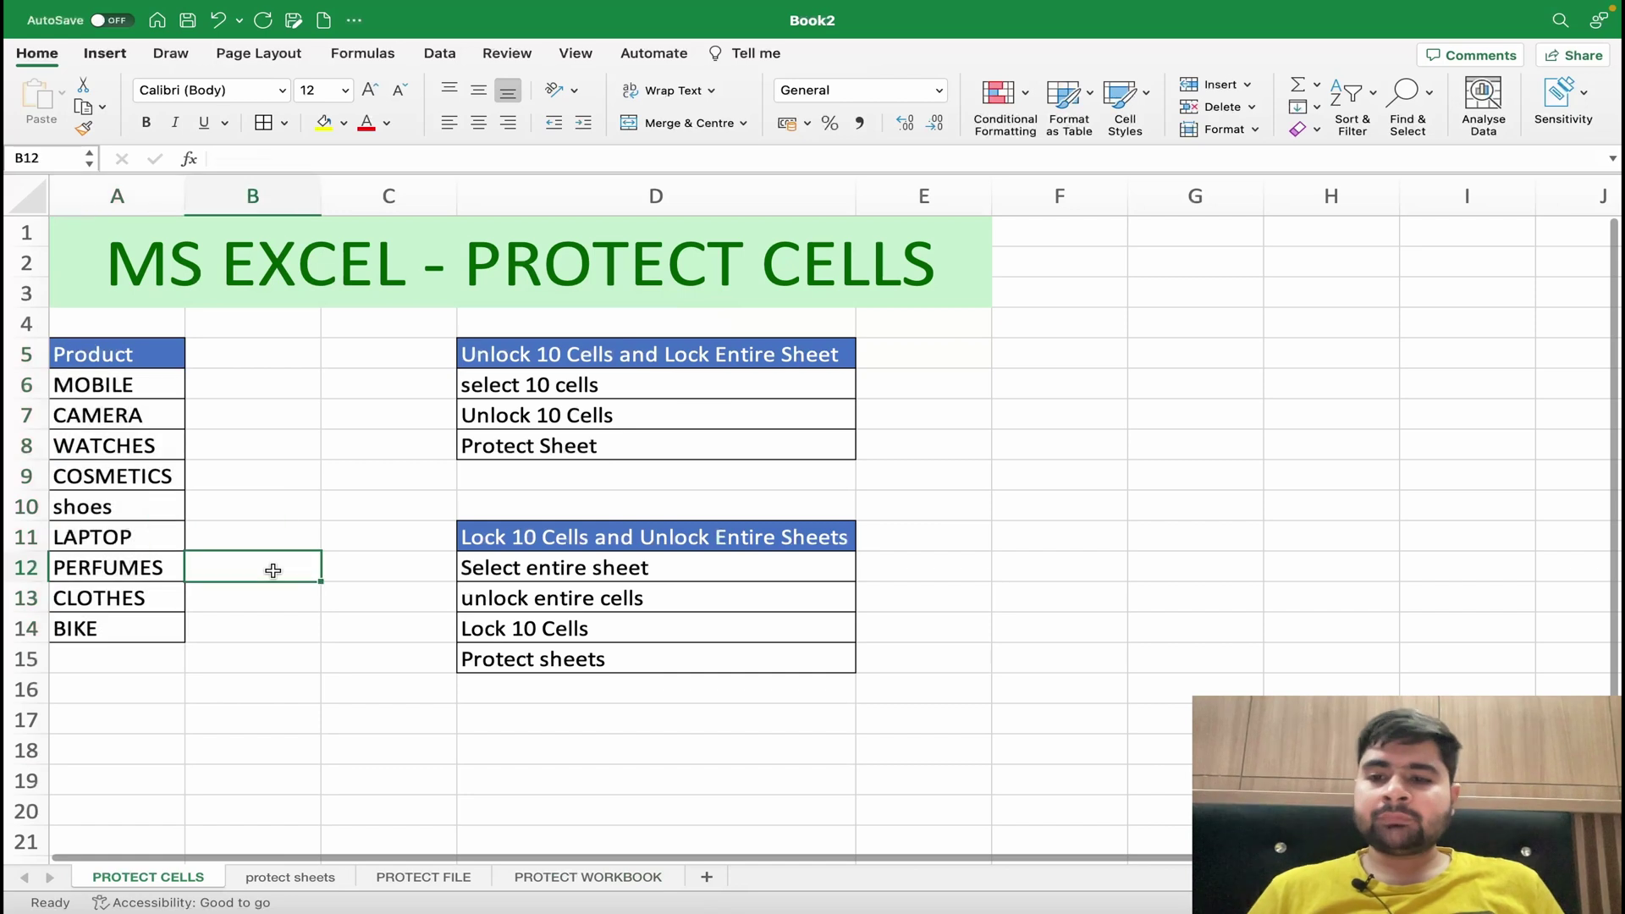
- Protect PROTECT CELLS with a verified password, then check a cell outside the list is blocked
right_click(148, 883)
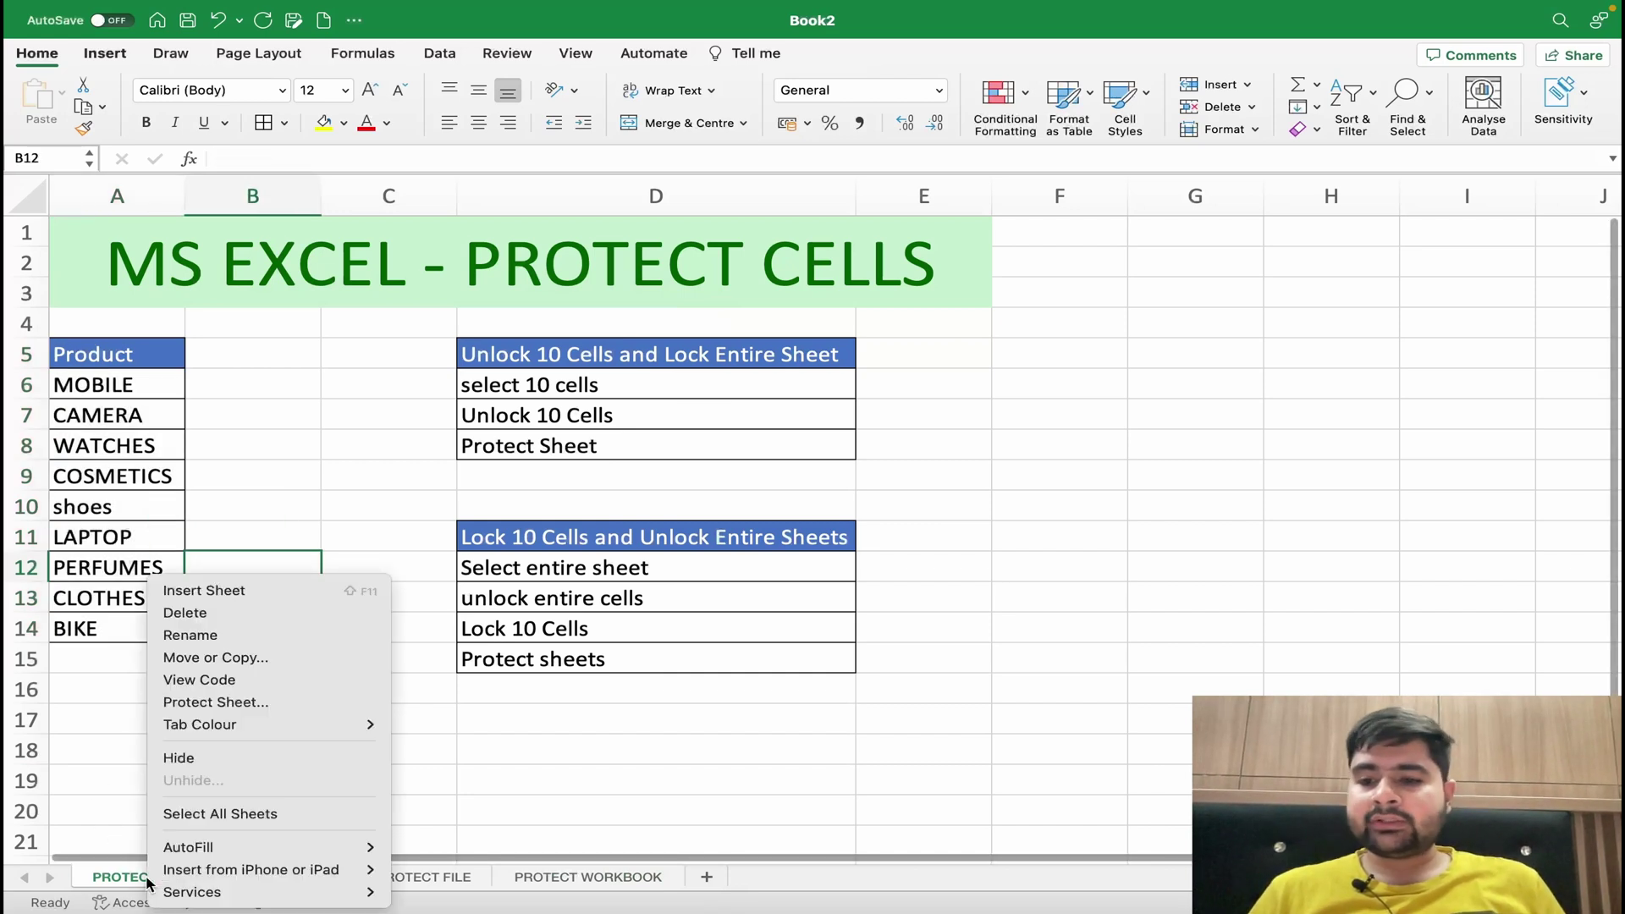
click(219, 702)
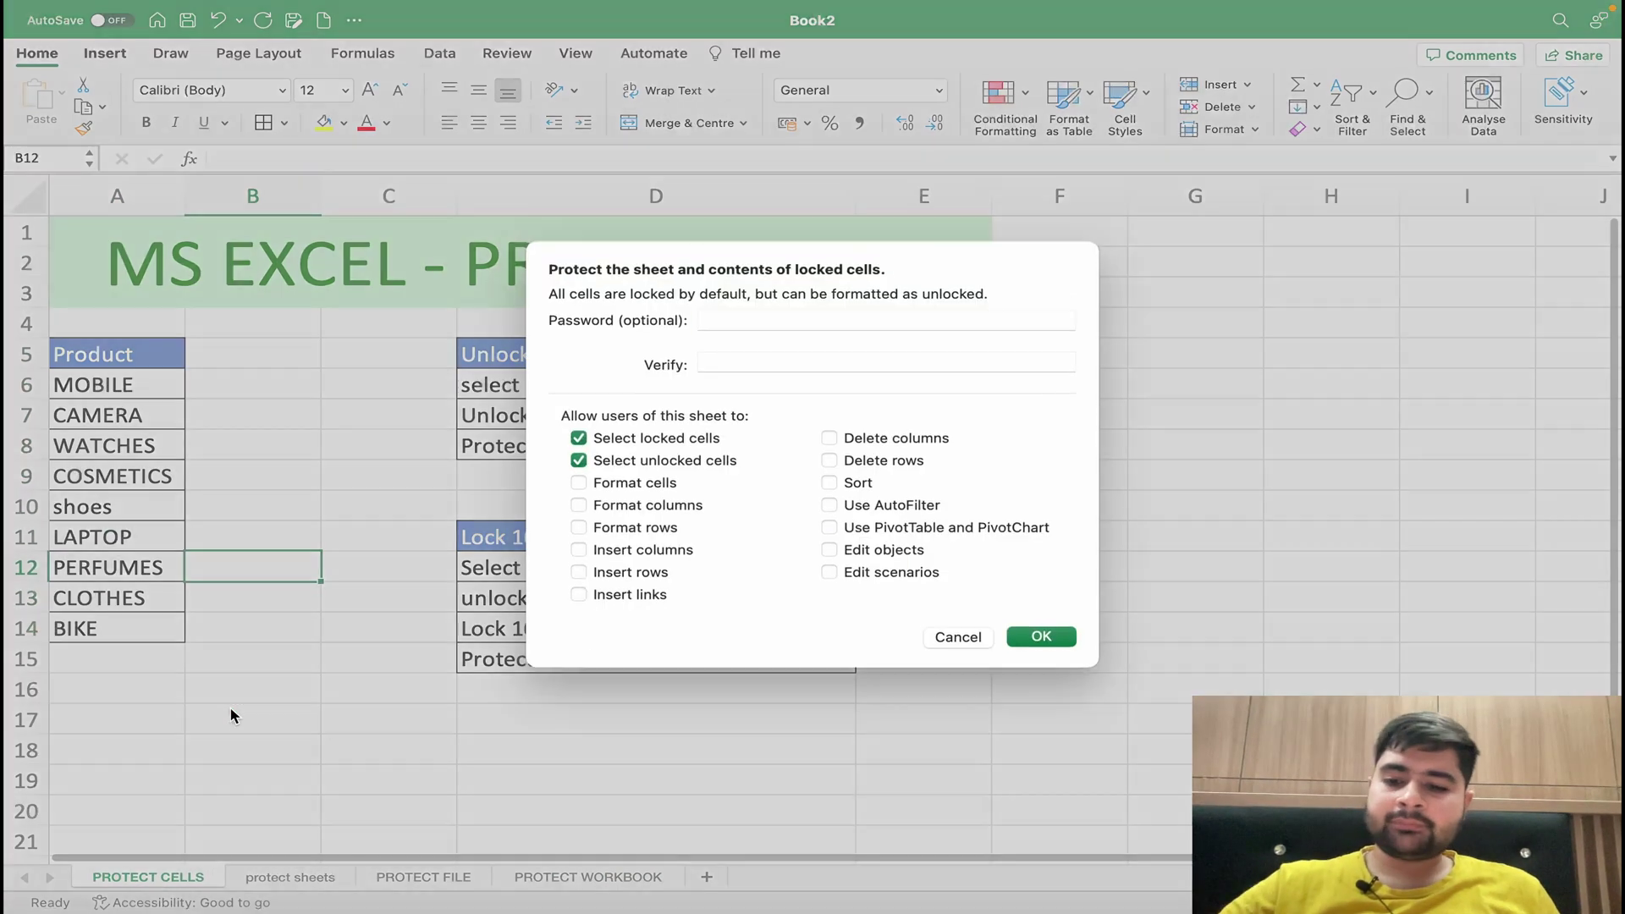
text(123)
click(749, 361)
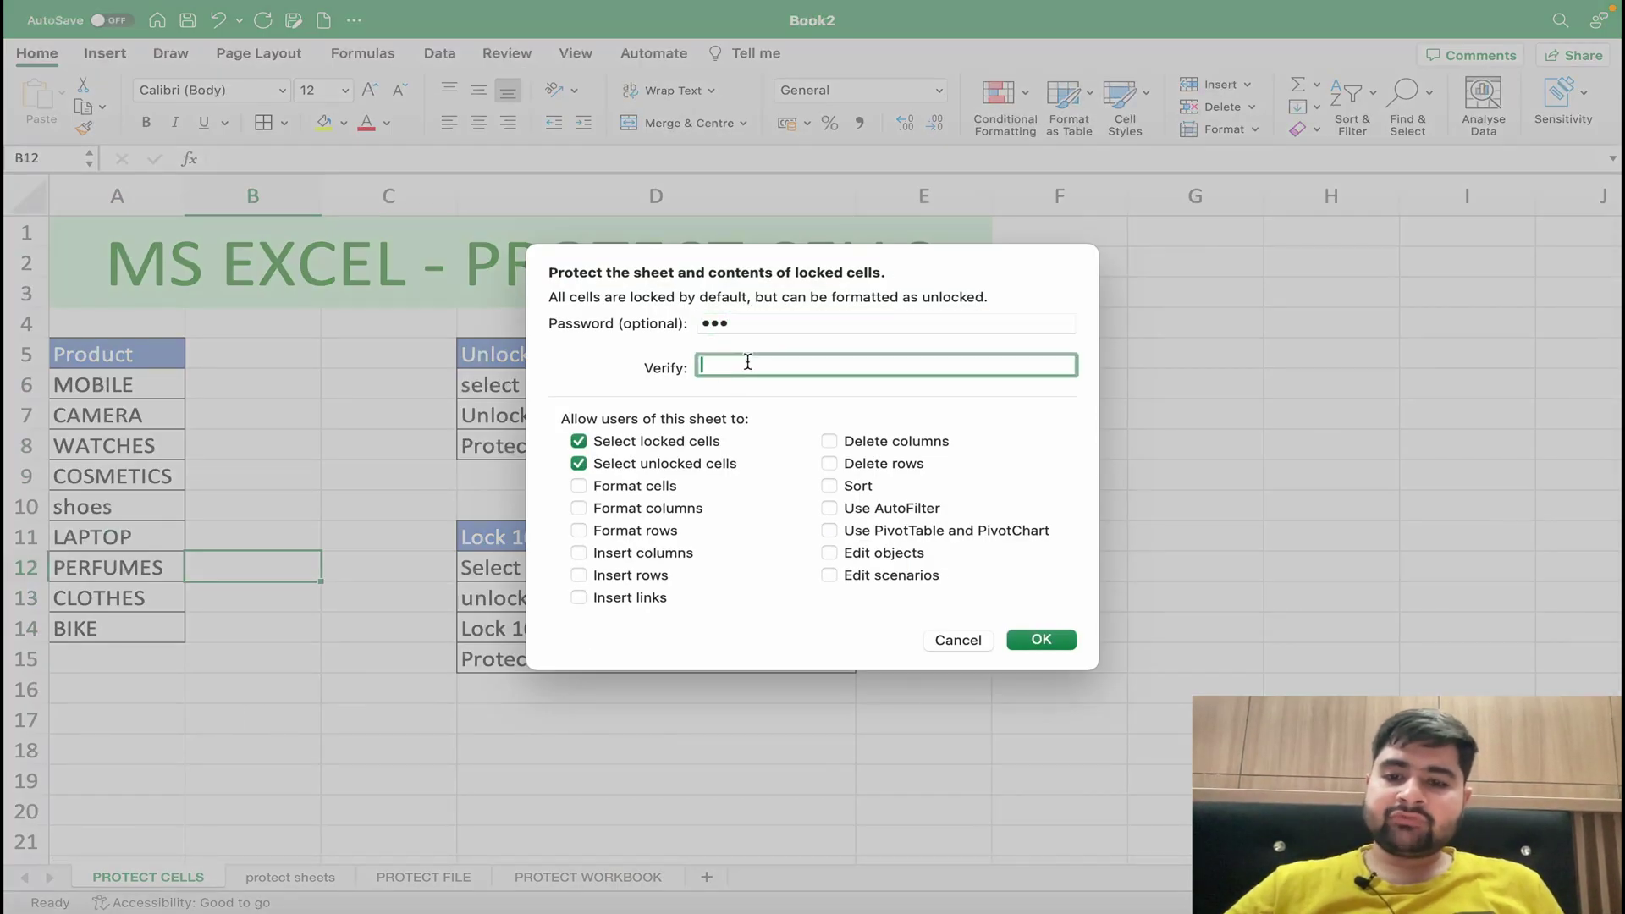
text(123)
click(1049, 642)
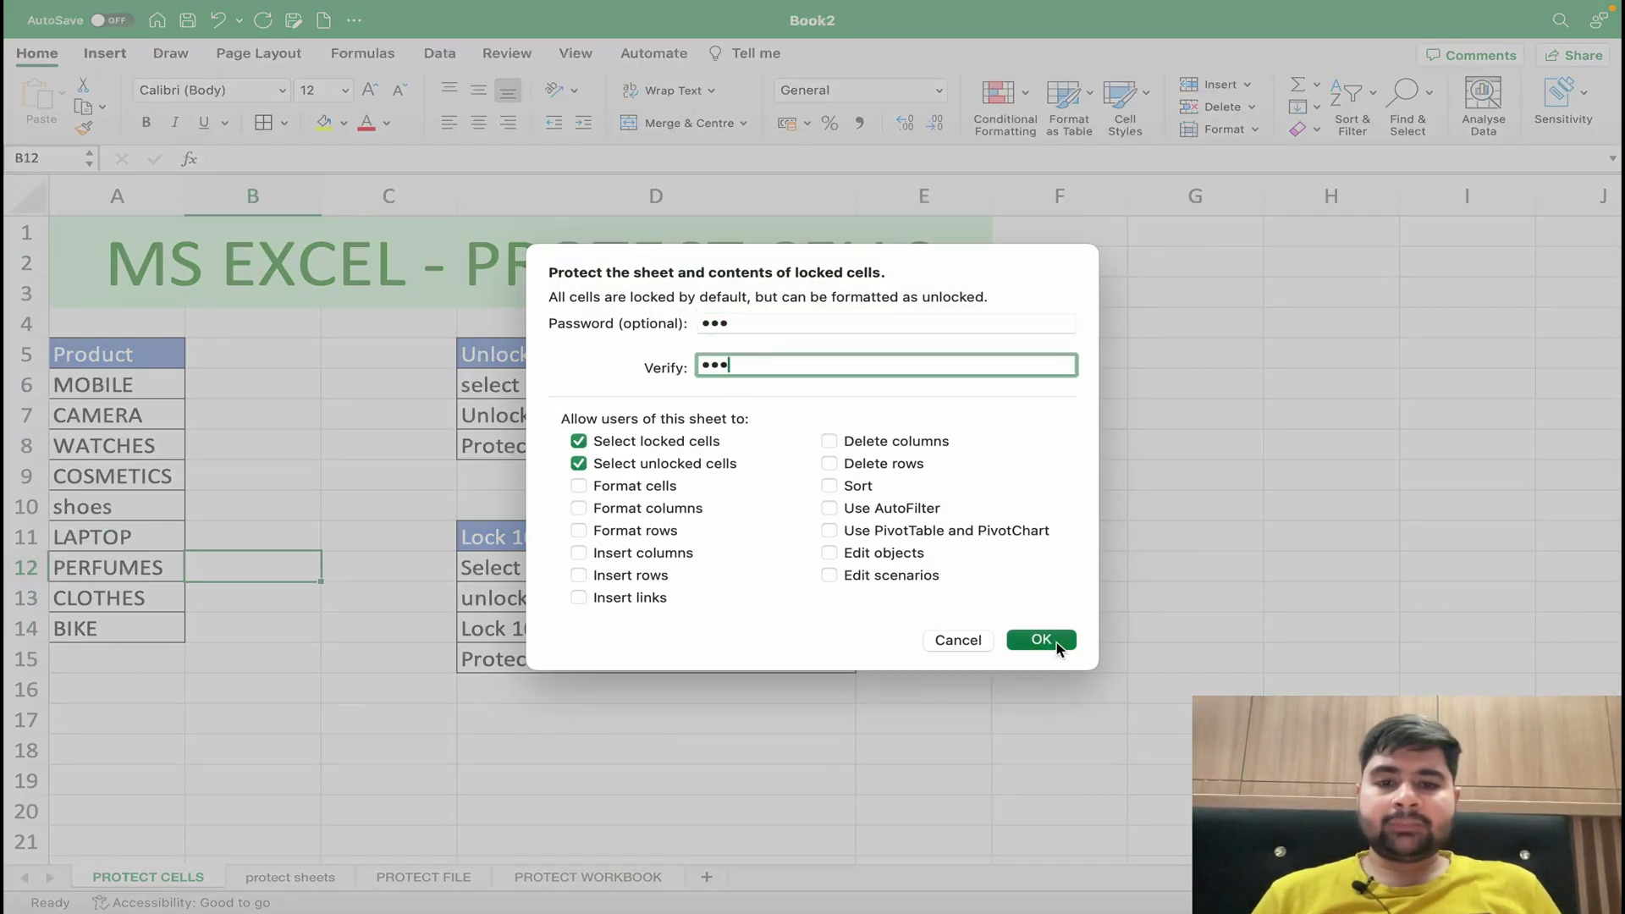
double_click(529, 667)
key(Escape)
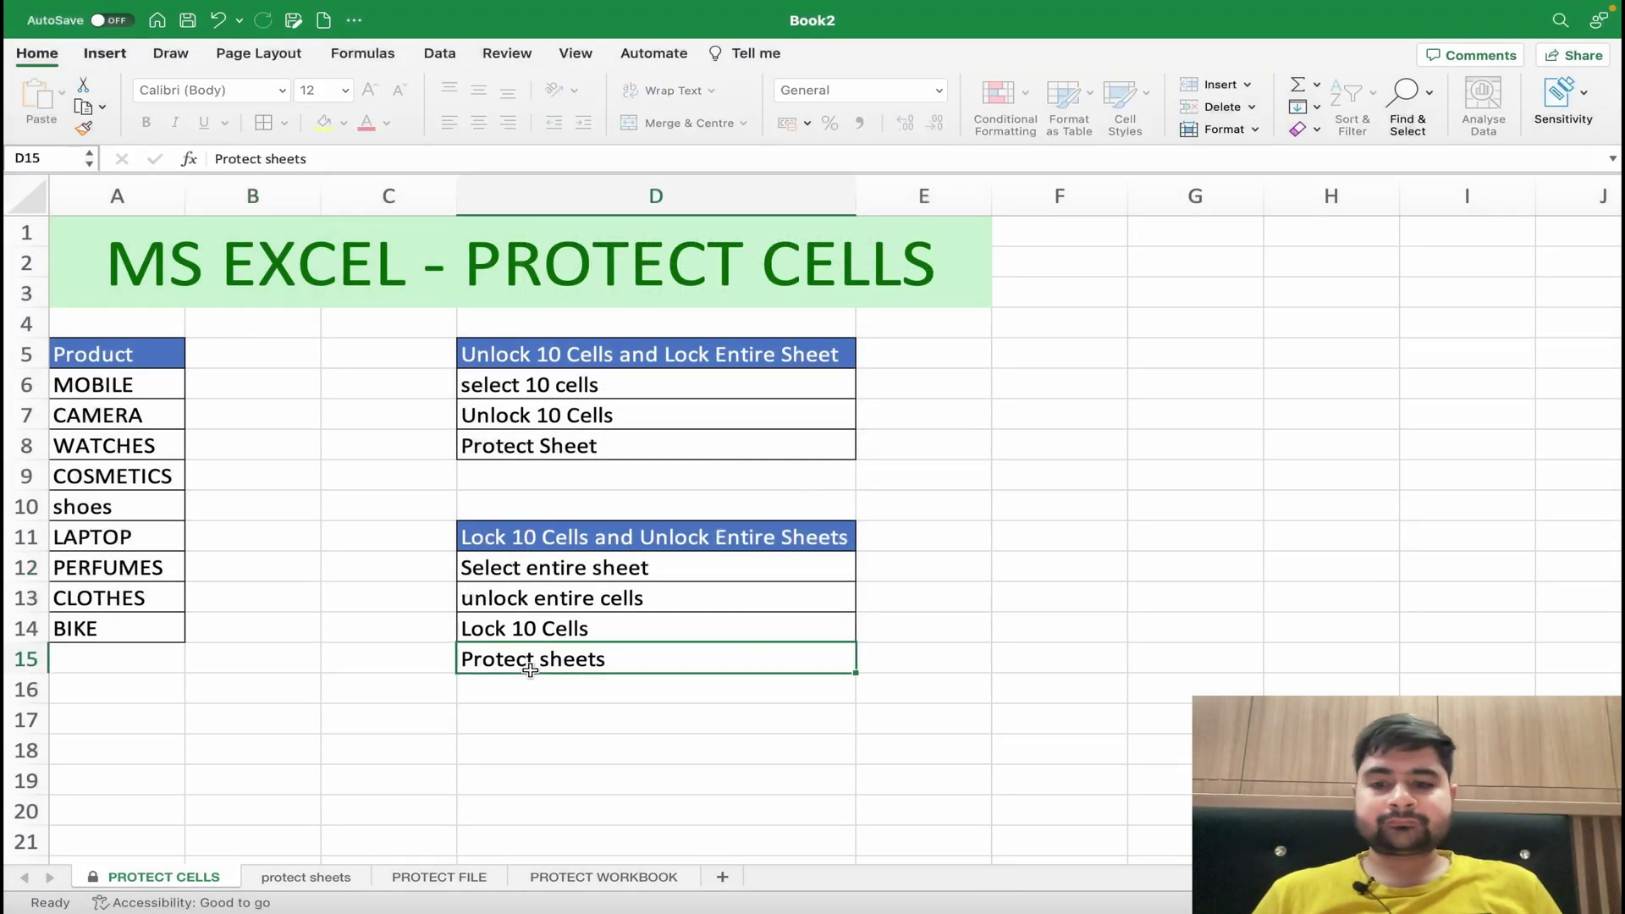
double_click(599, 692)
click(587, 658)
click(610, 538)
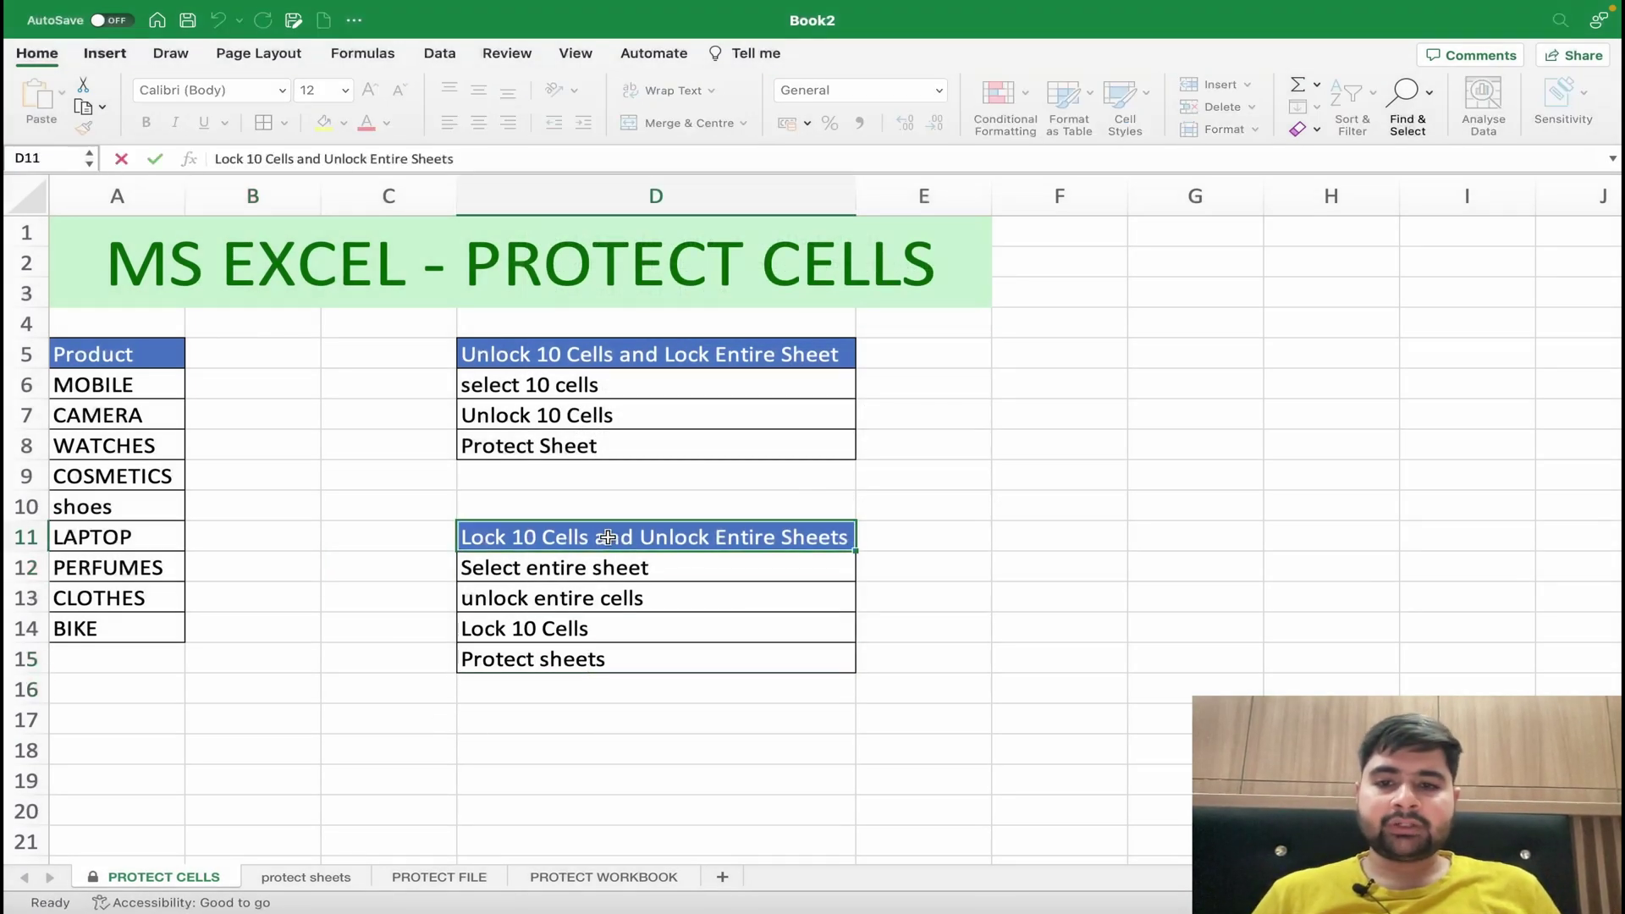
double_click(581, 411)
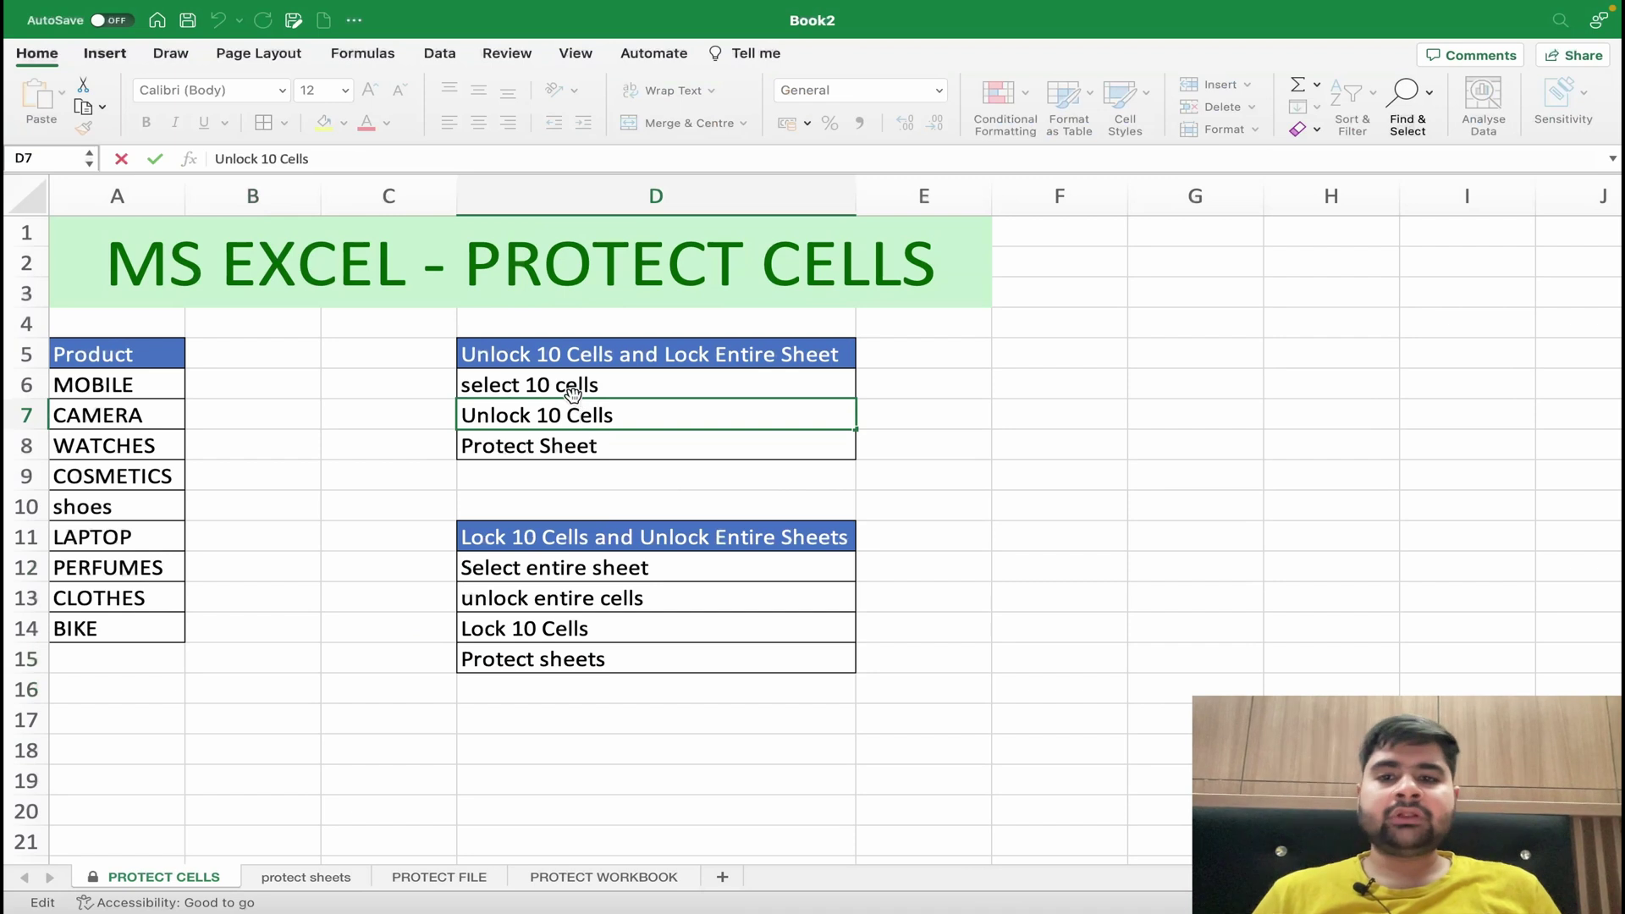
click(581, 396)
double_click(590, 298)
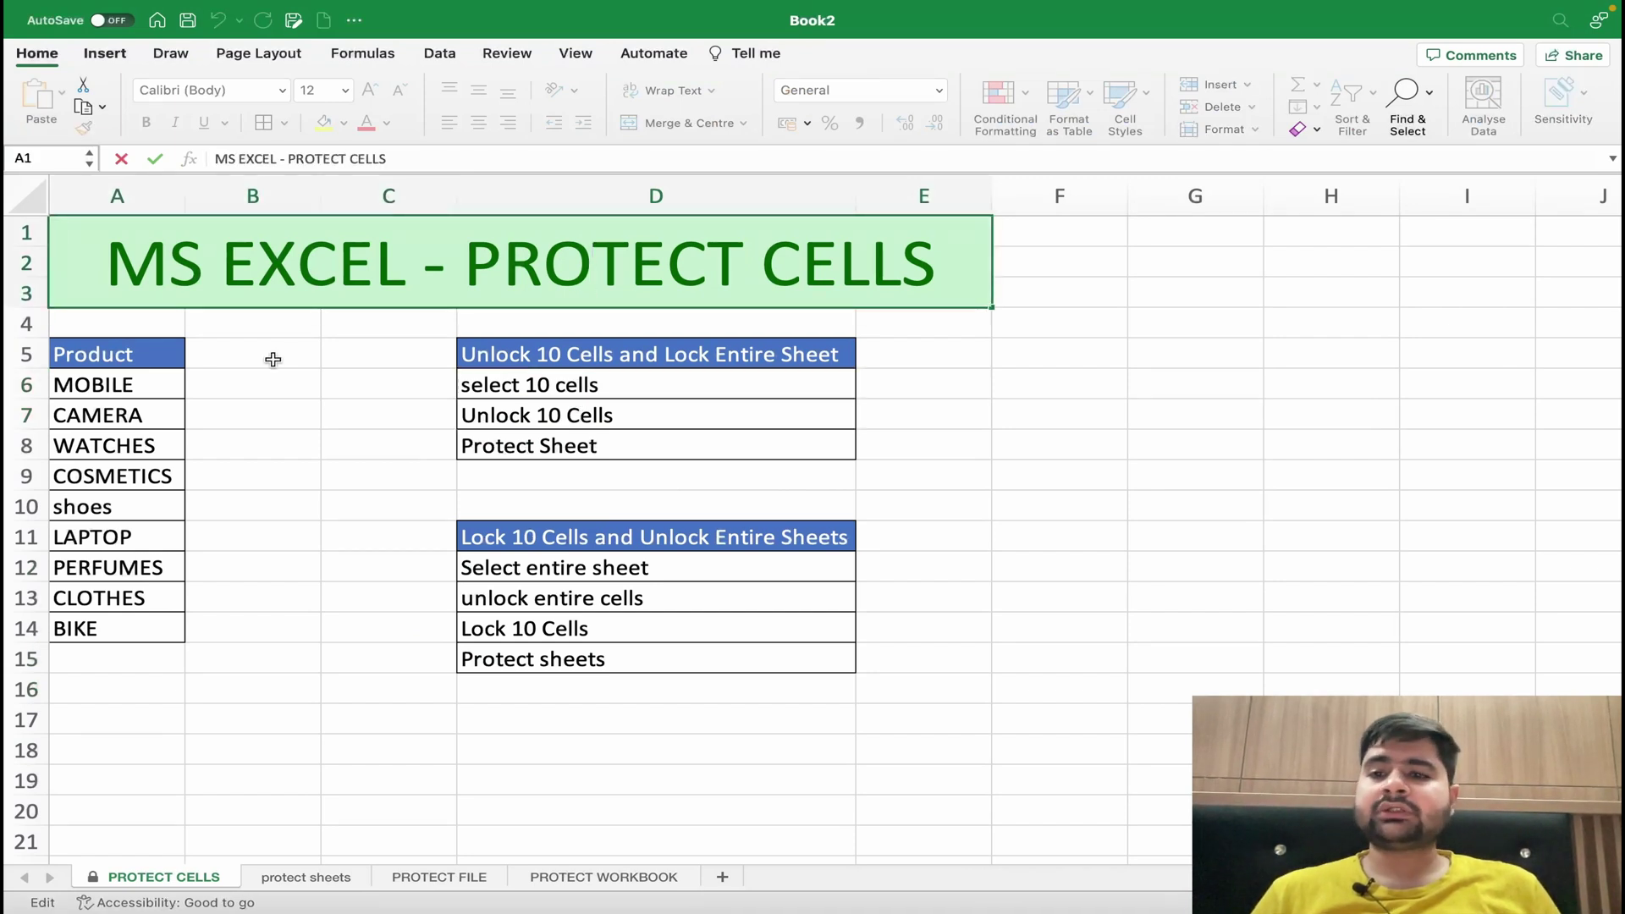
double_click(149, 354)
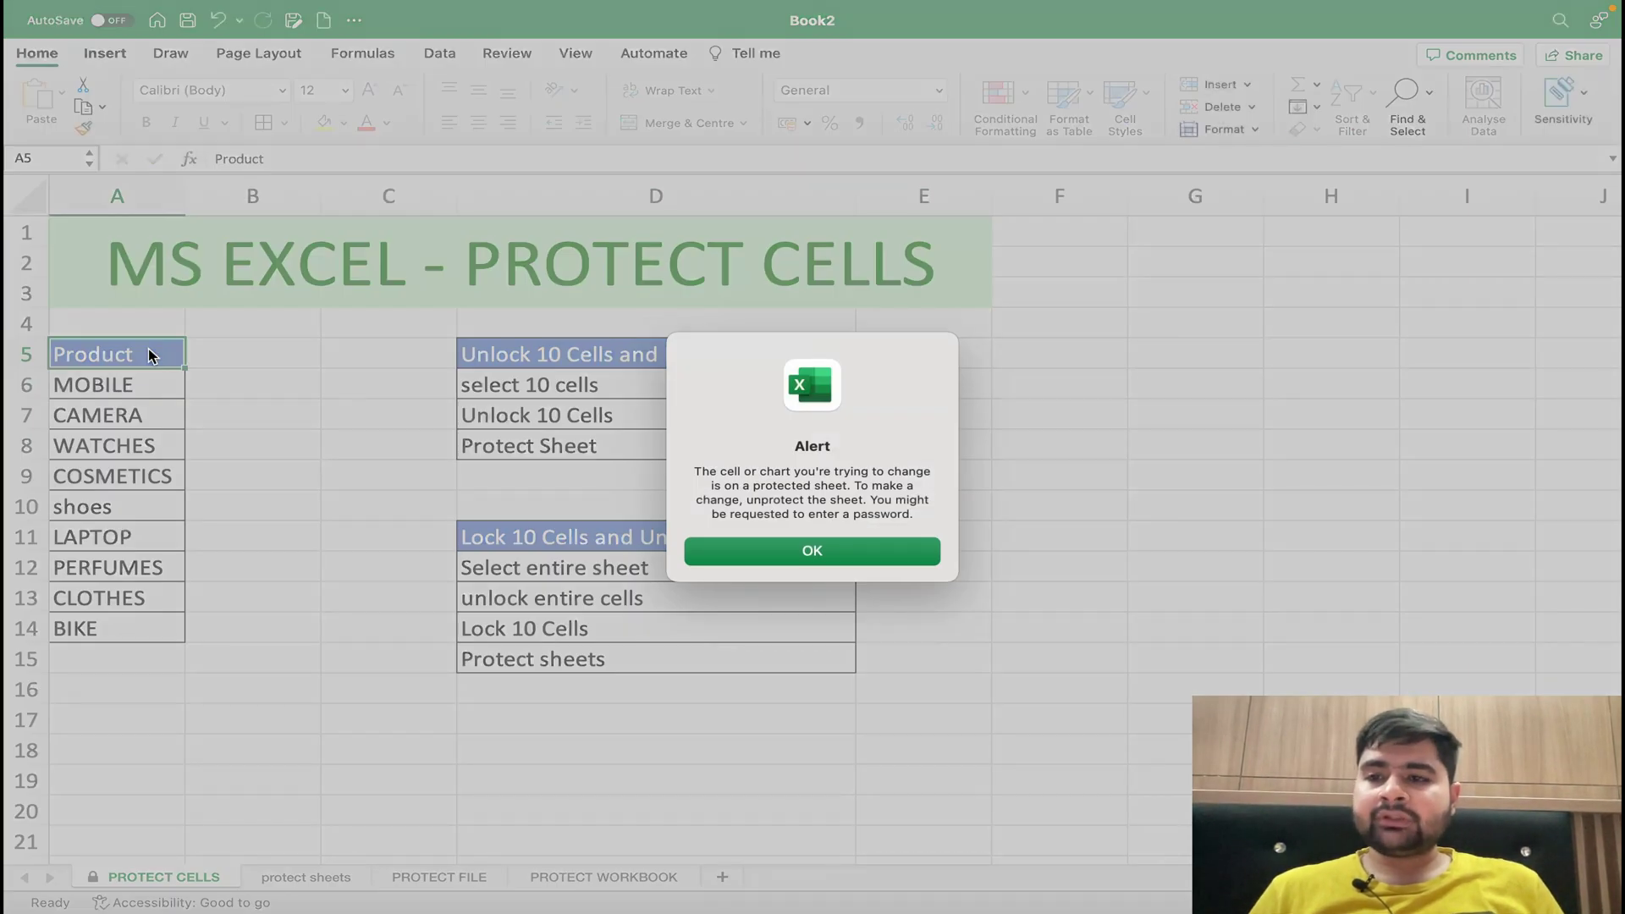
click(806, 555)
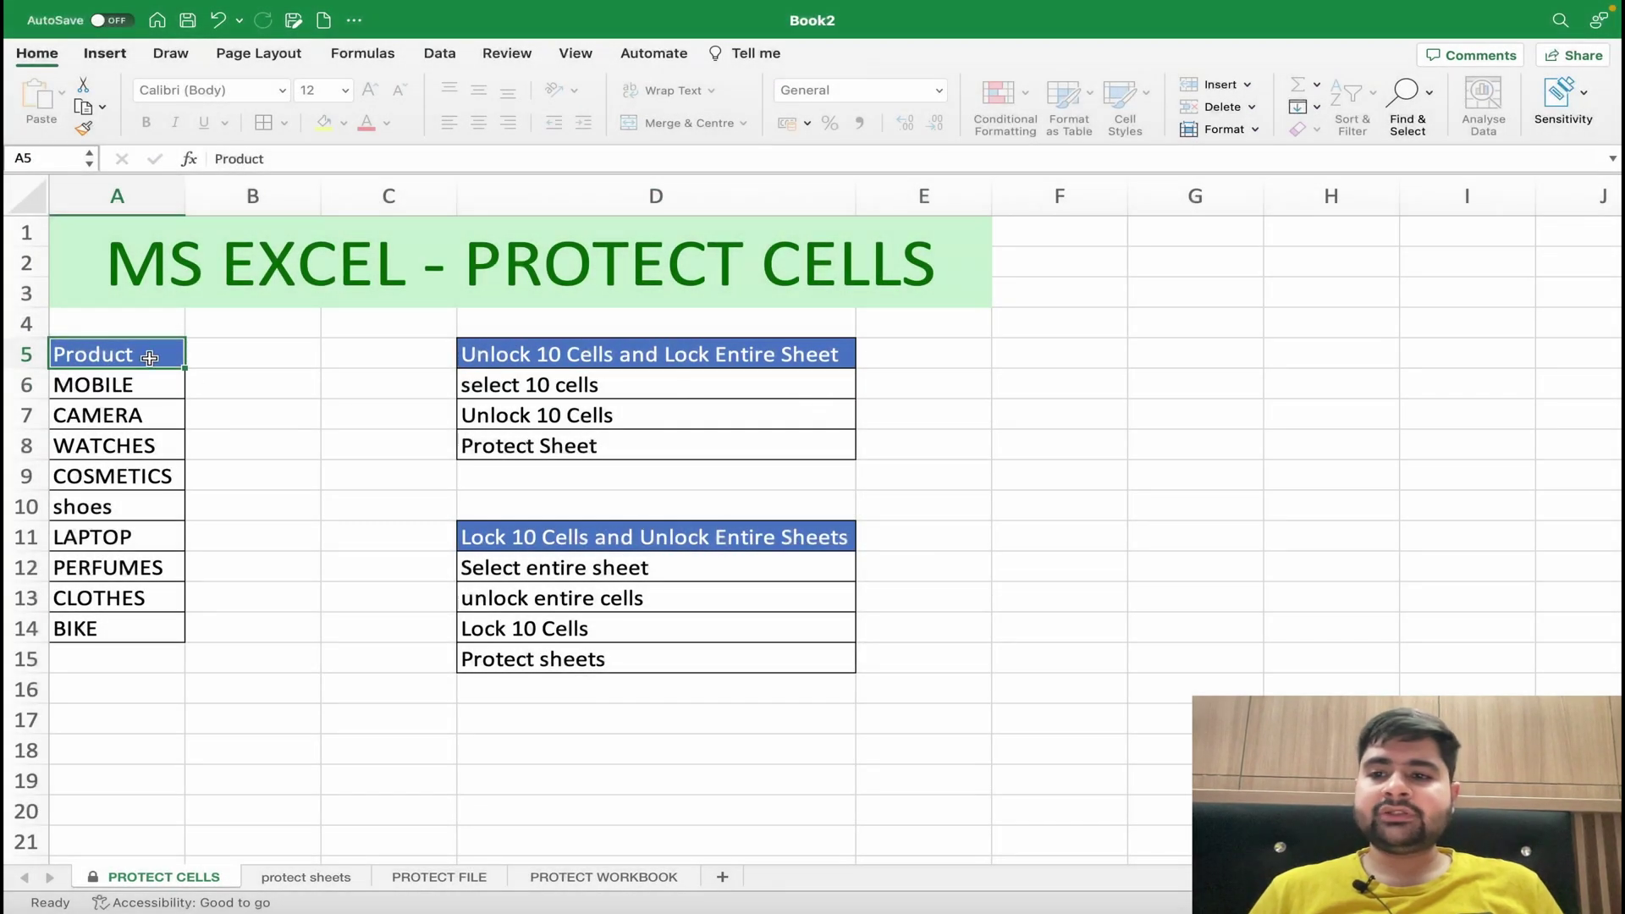
drag(142, 355, 124, 622)
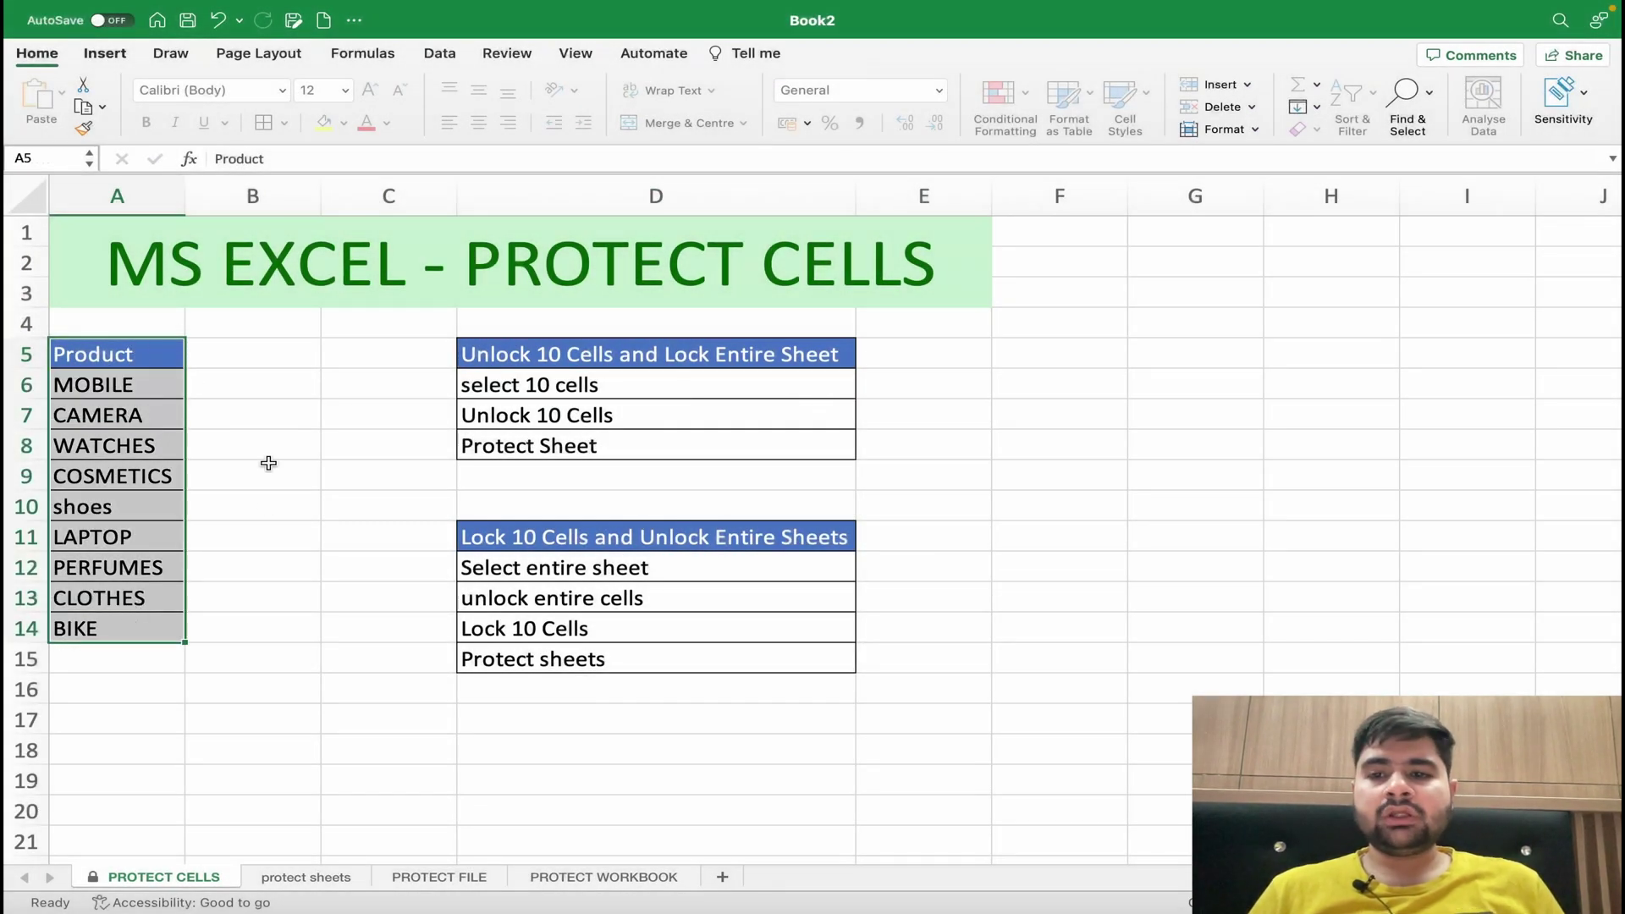
click(261, 424)
text(jguigio)
key(BackSpace)
key(BackSpace)
key(BackSpace)
key(BackSpace)
key(BackSpace)
key(BackSpace)
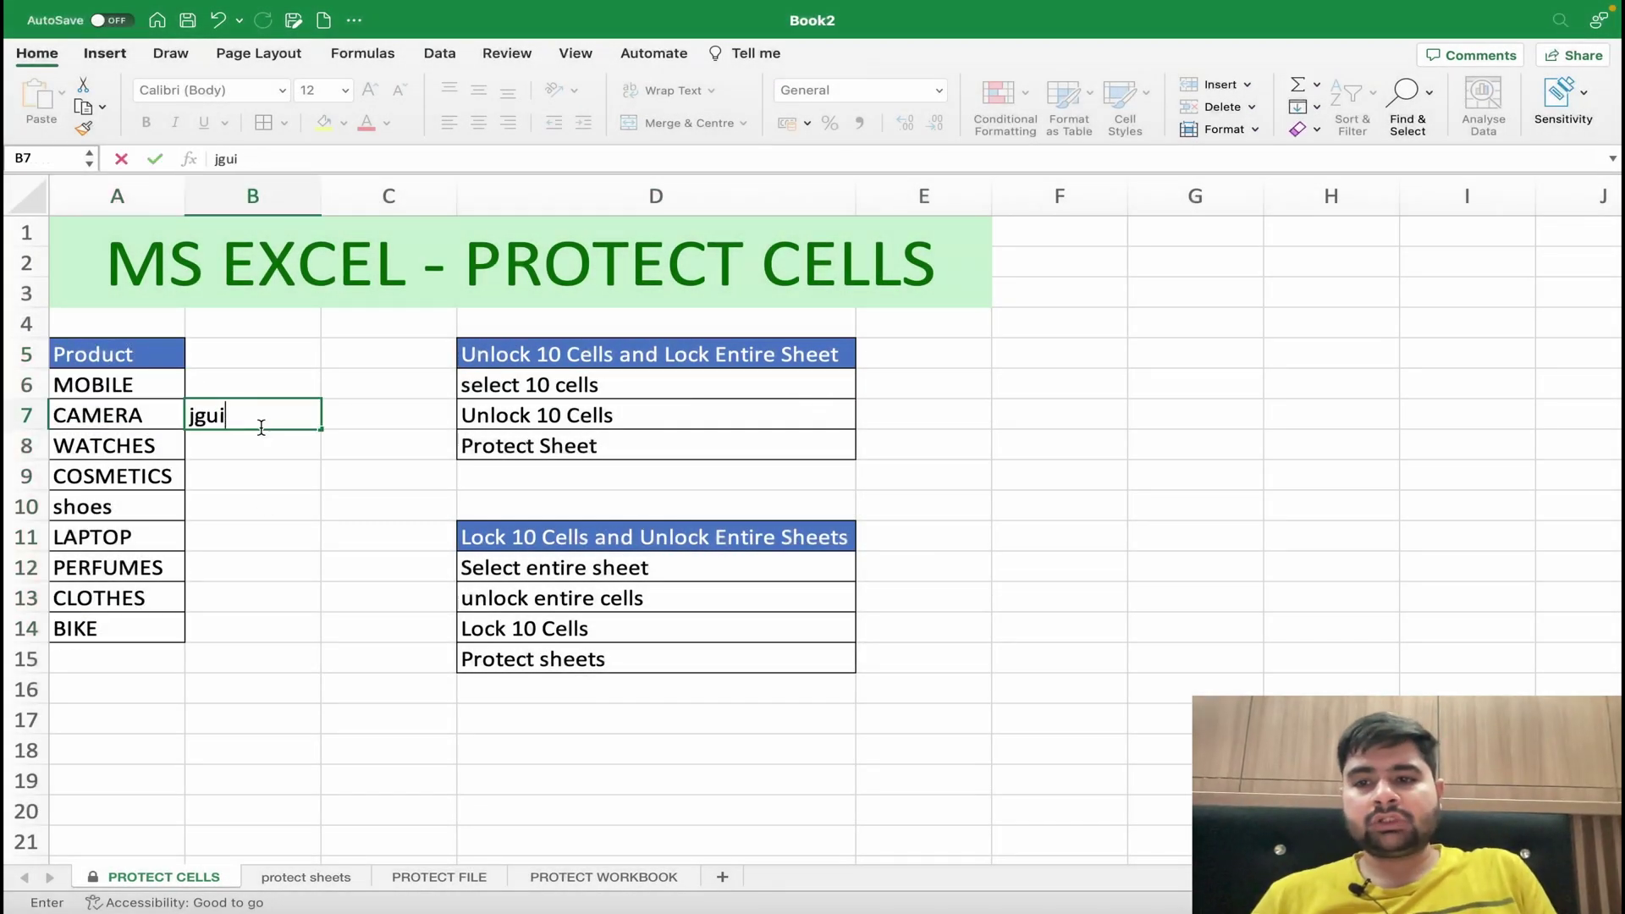
key(BackSpace)
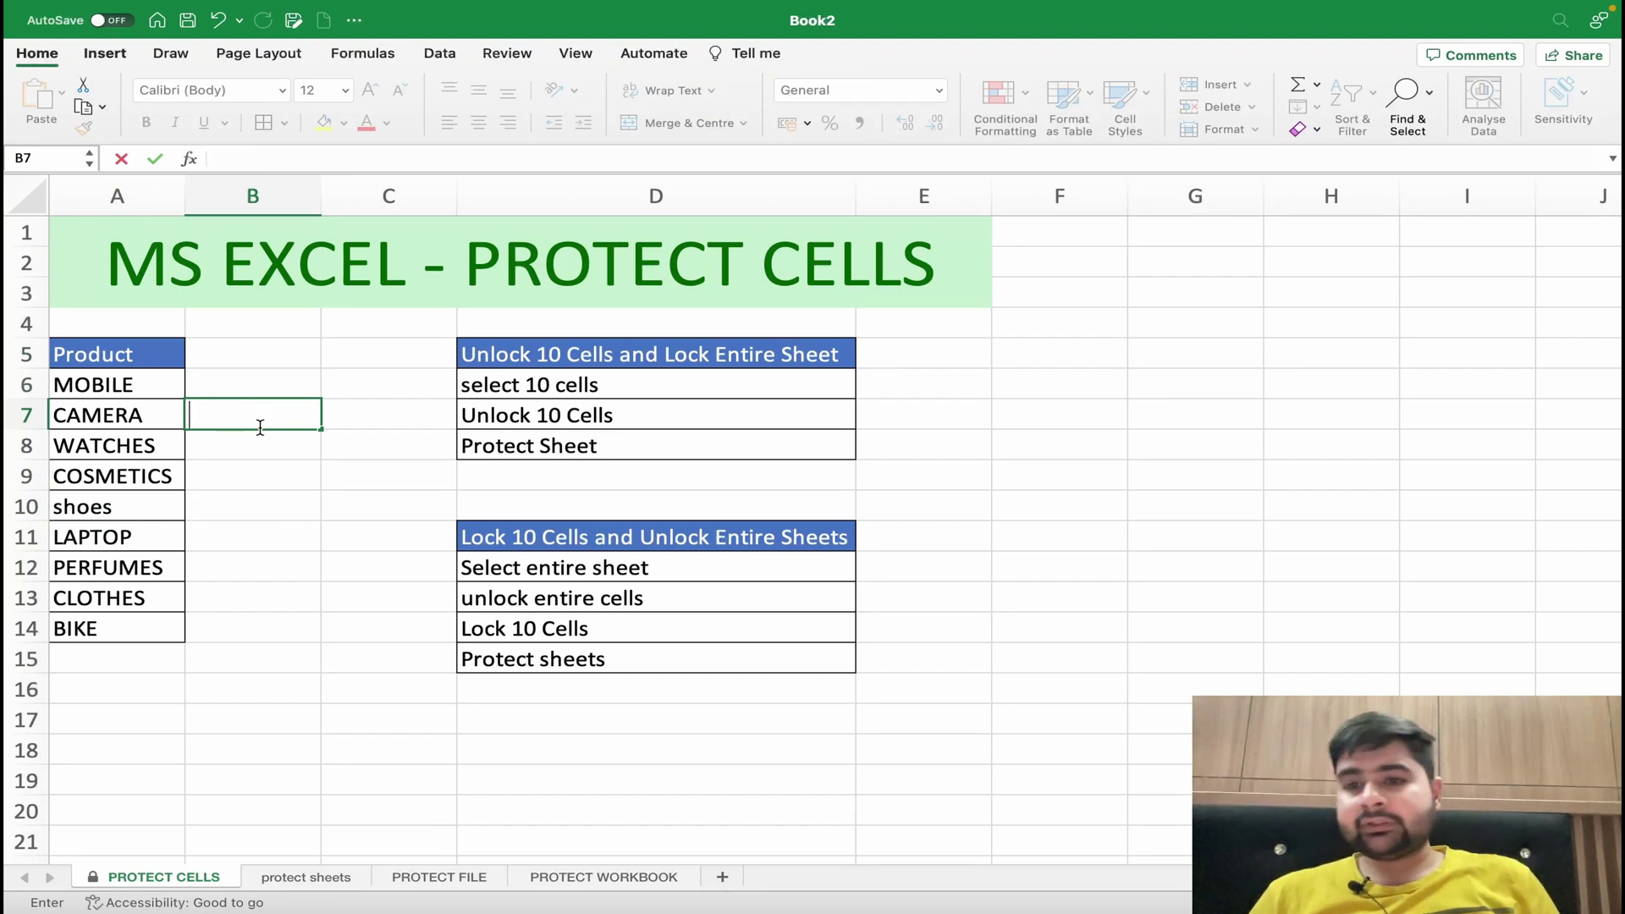
double_click(124, 414)
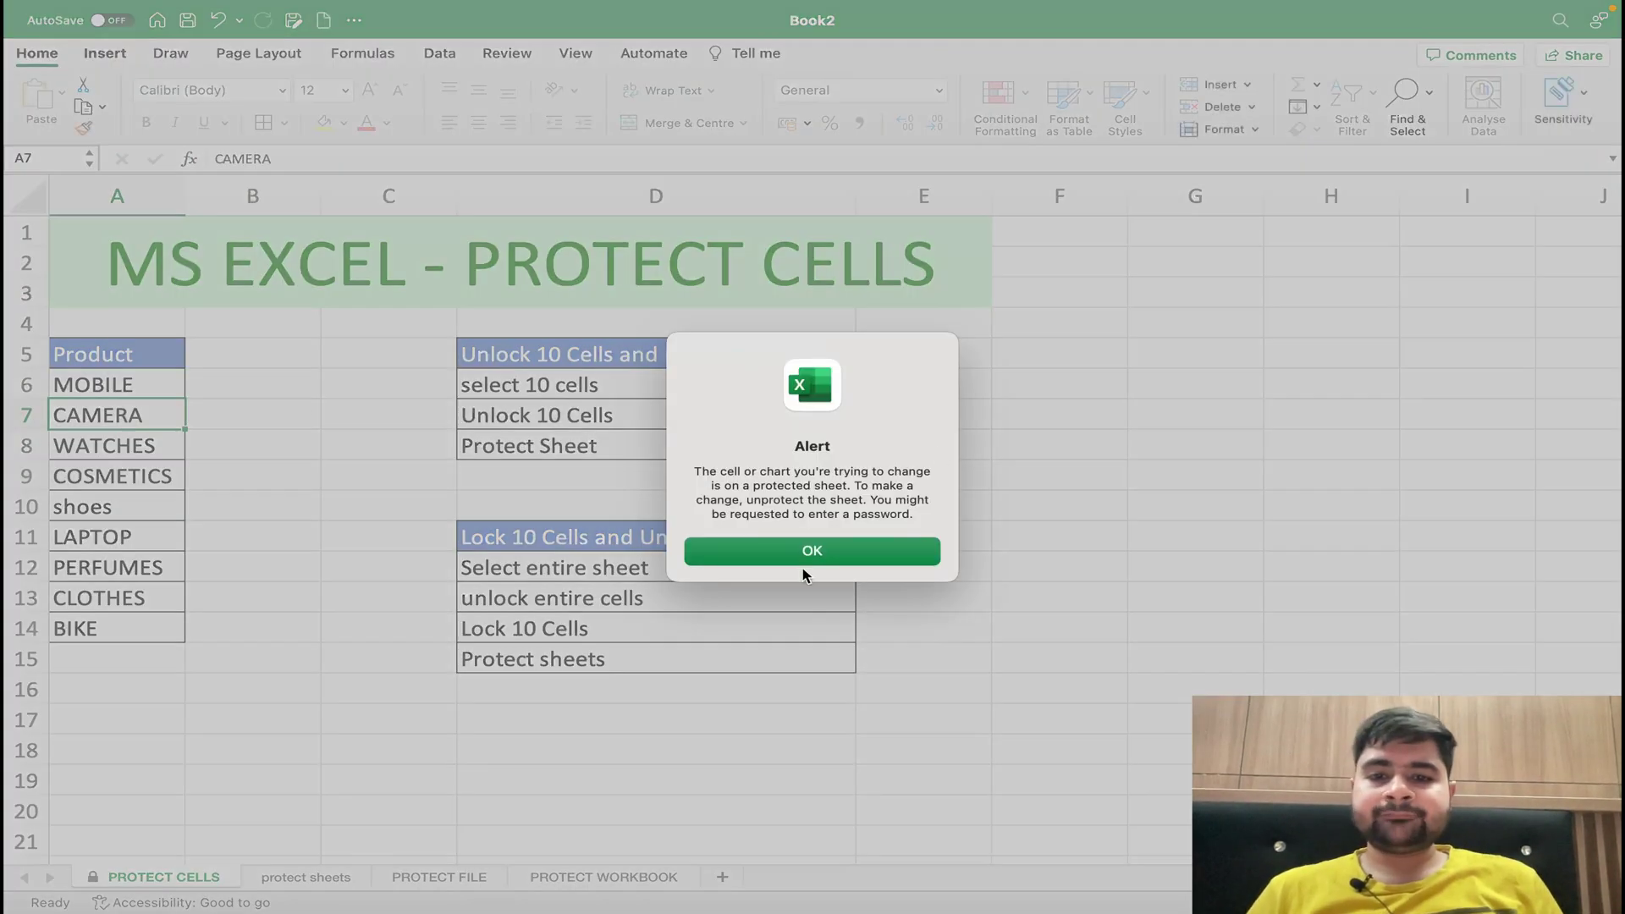
click(803, 562)
double_click(127, 568)
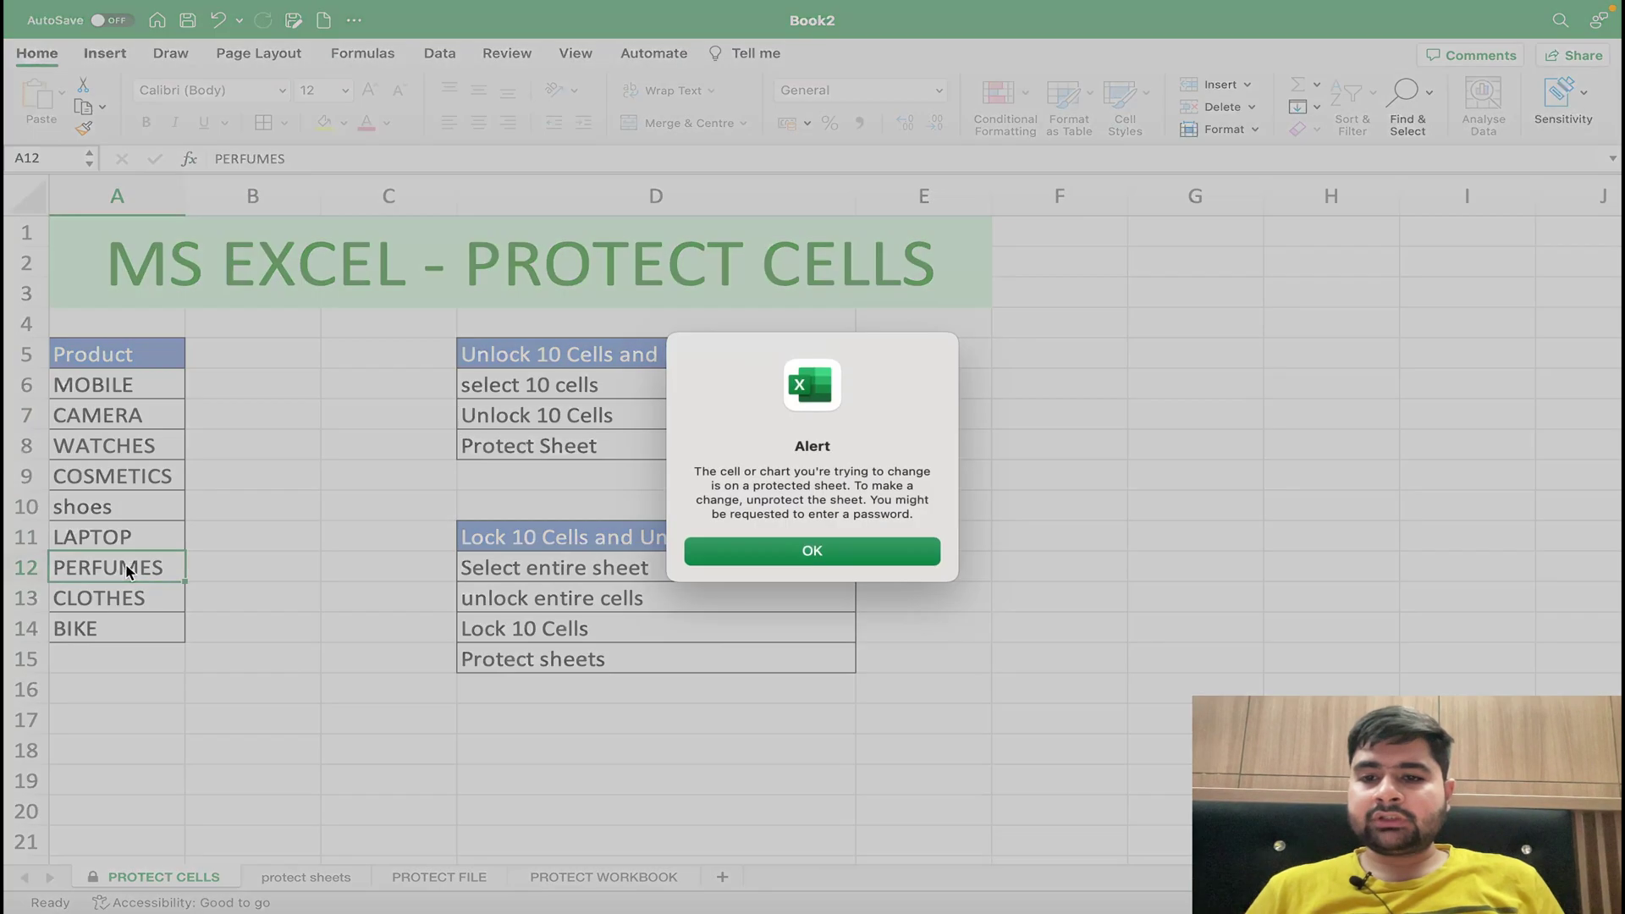
click(791, 551)
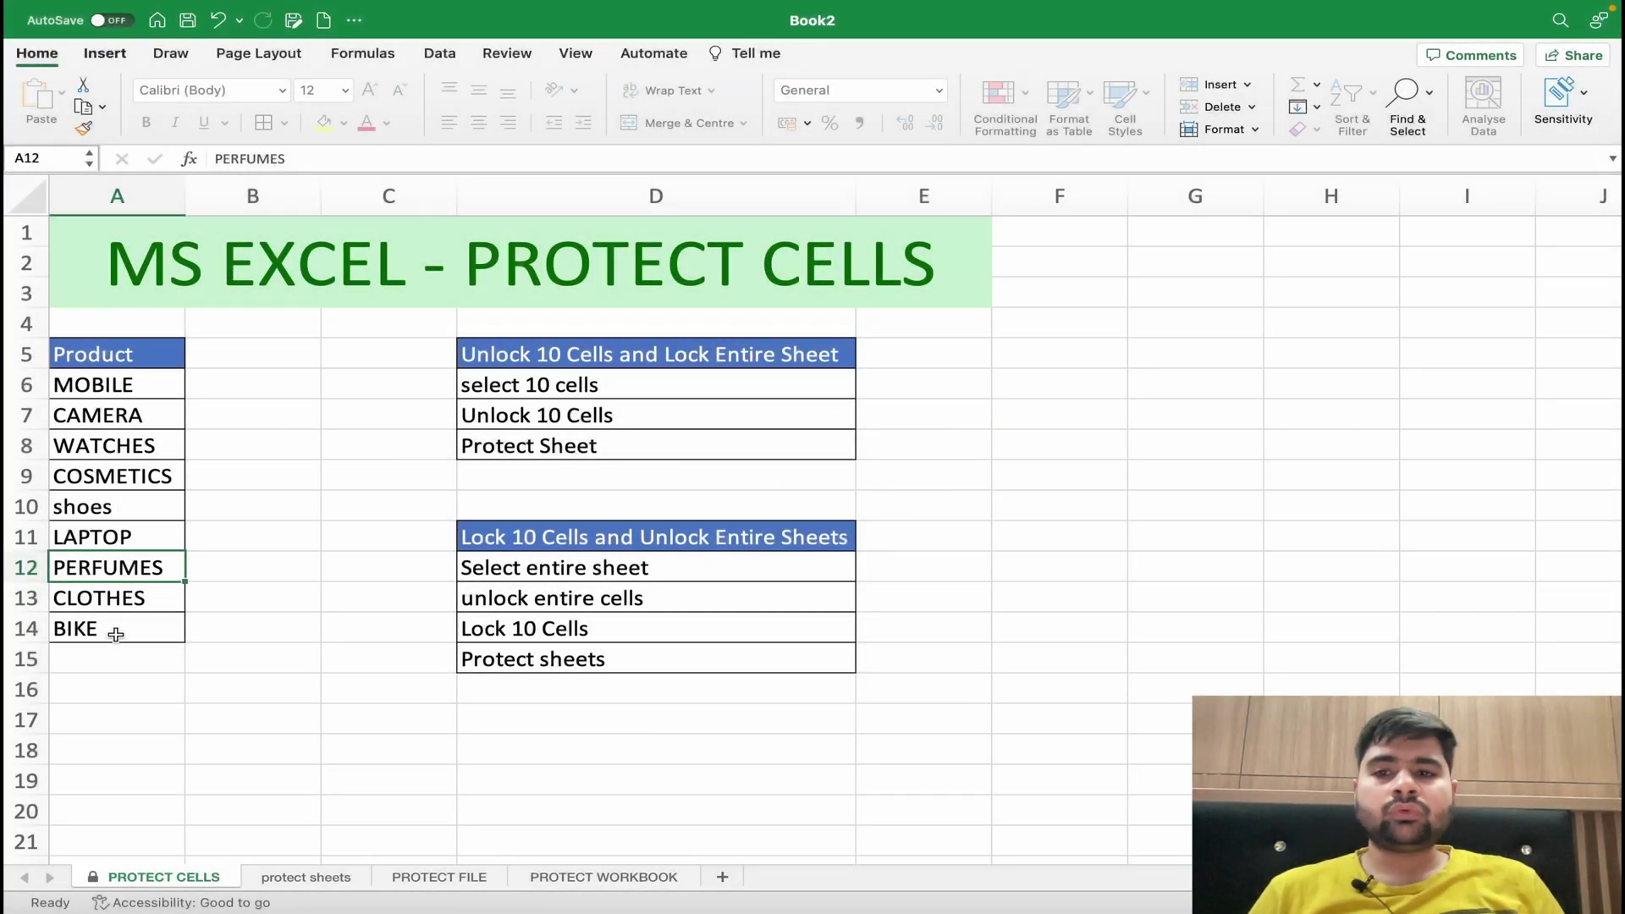
click(364, 715)
text(bg)
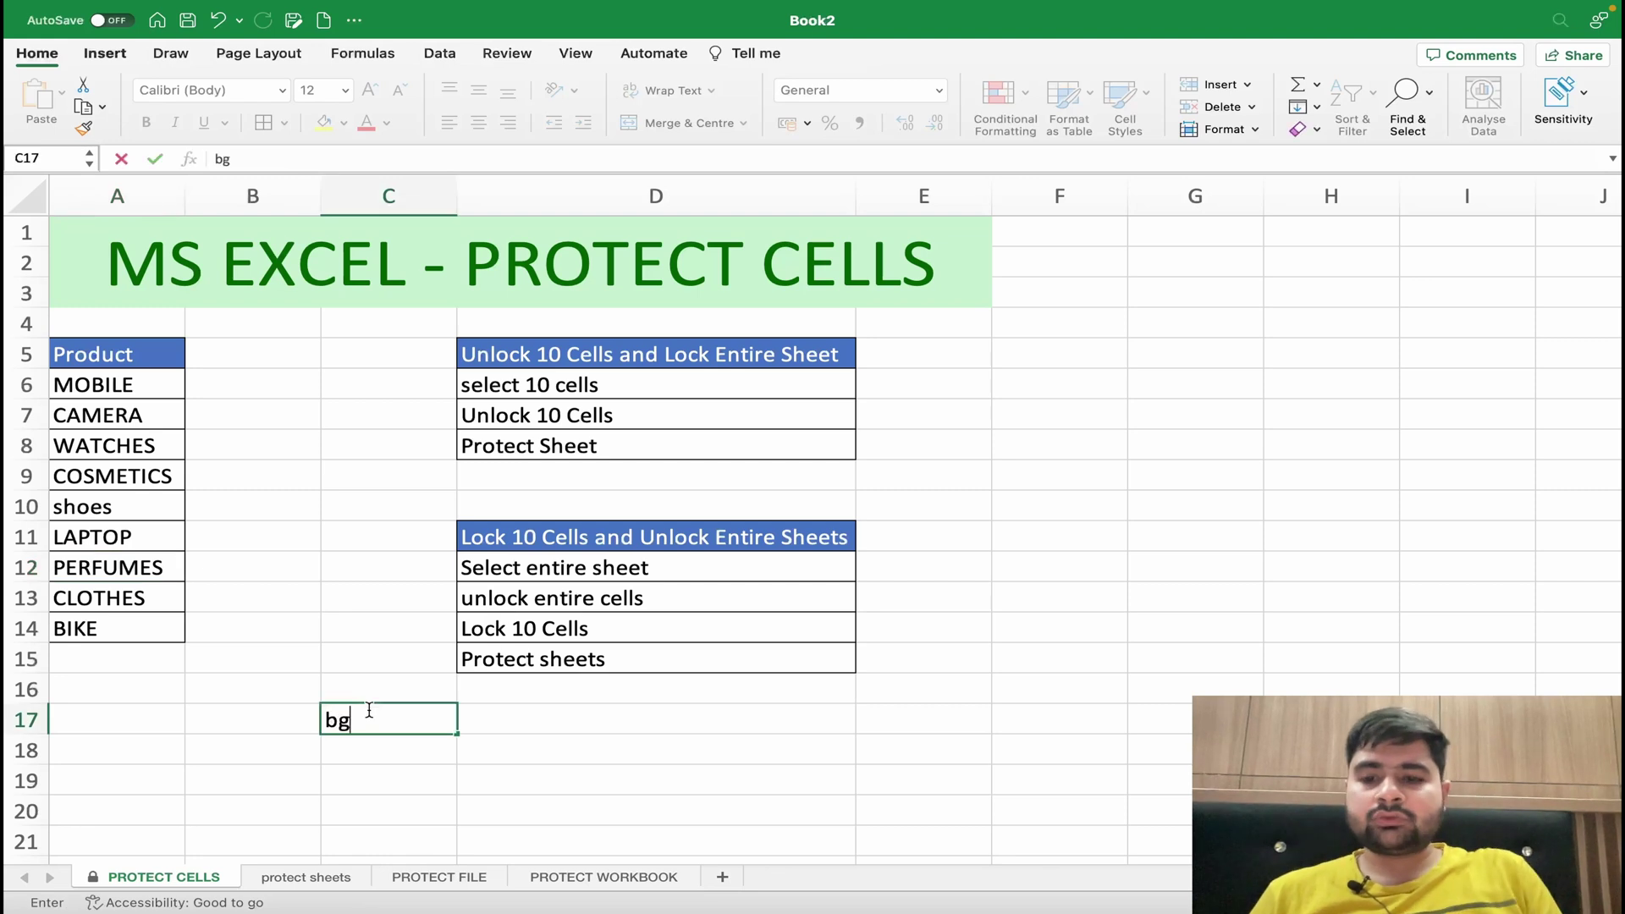
key(Right)
text(g)
key(Right)
text(g)
key(Right)
key(Right)
text(g)
key(Right)
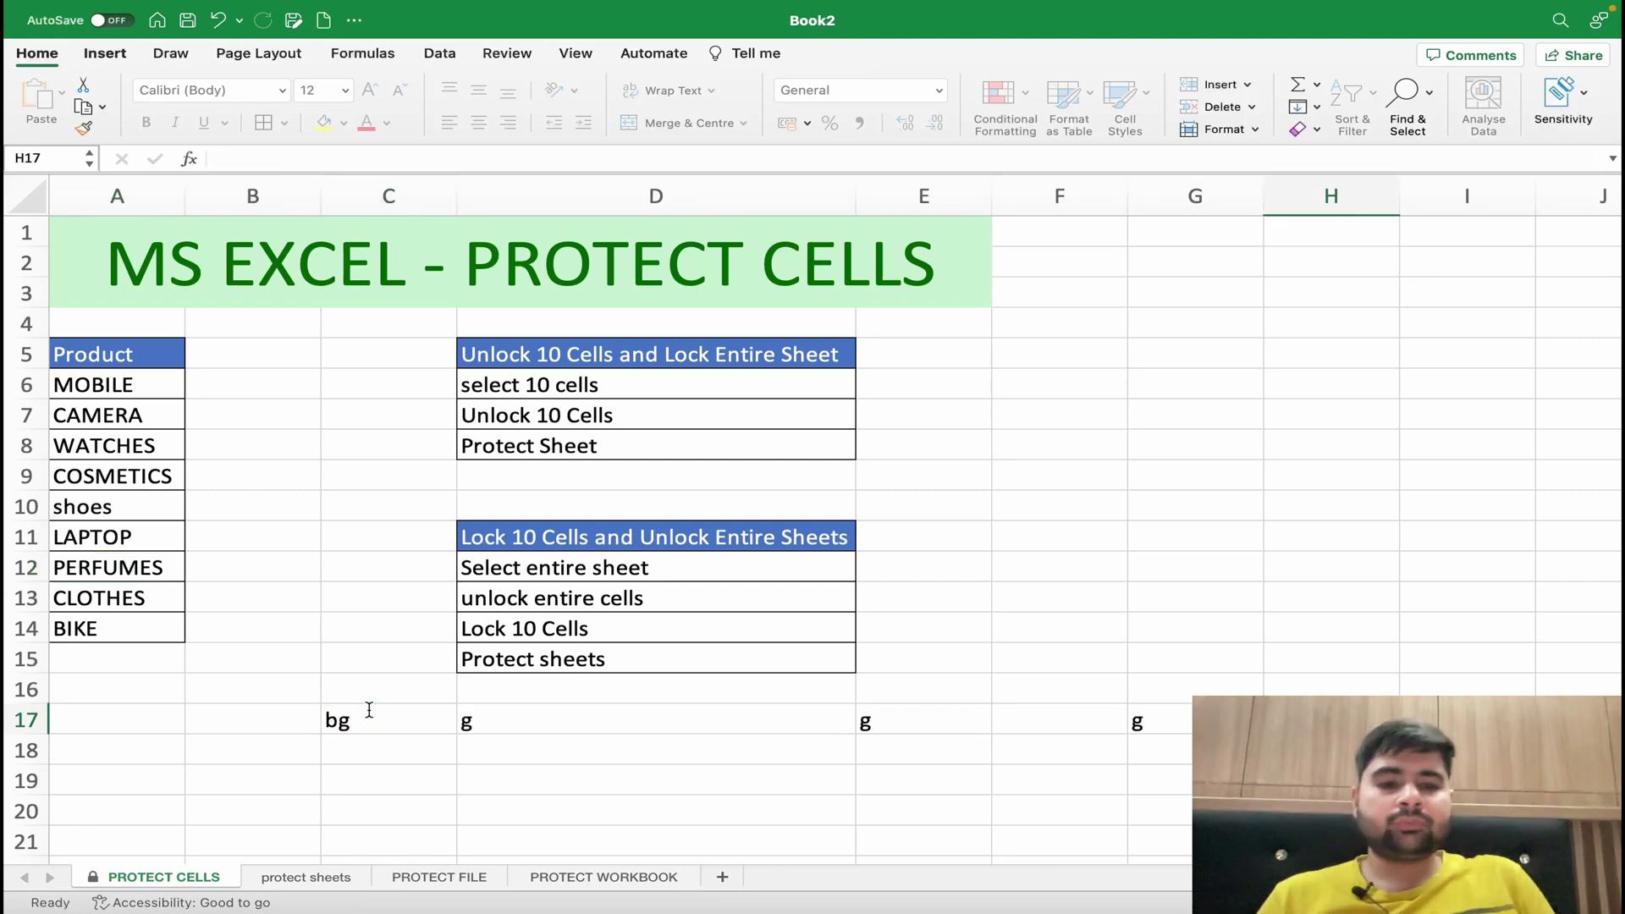
key(Left)
key(super+z)
key(super+z)
key(super+z)
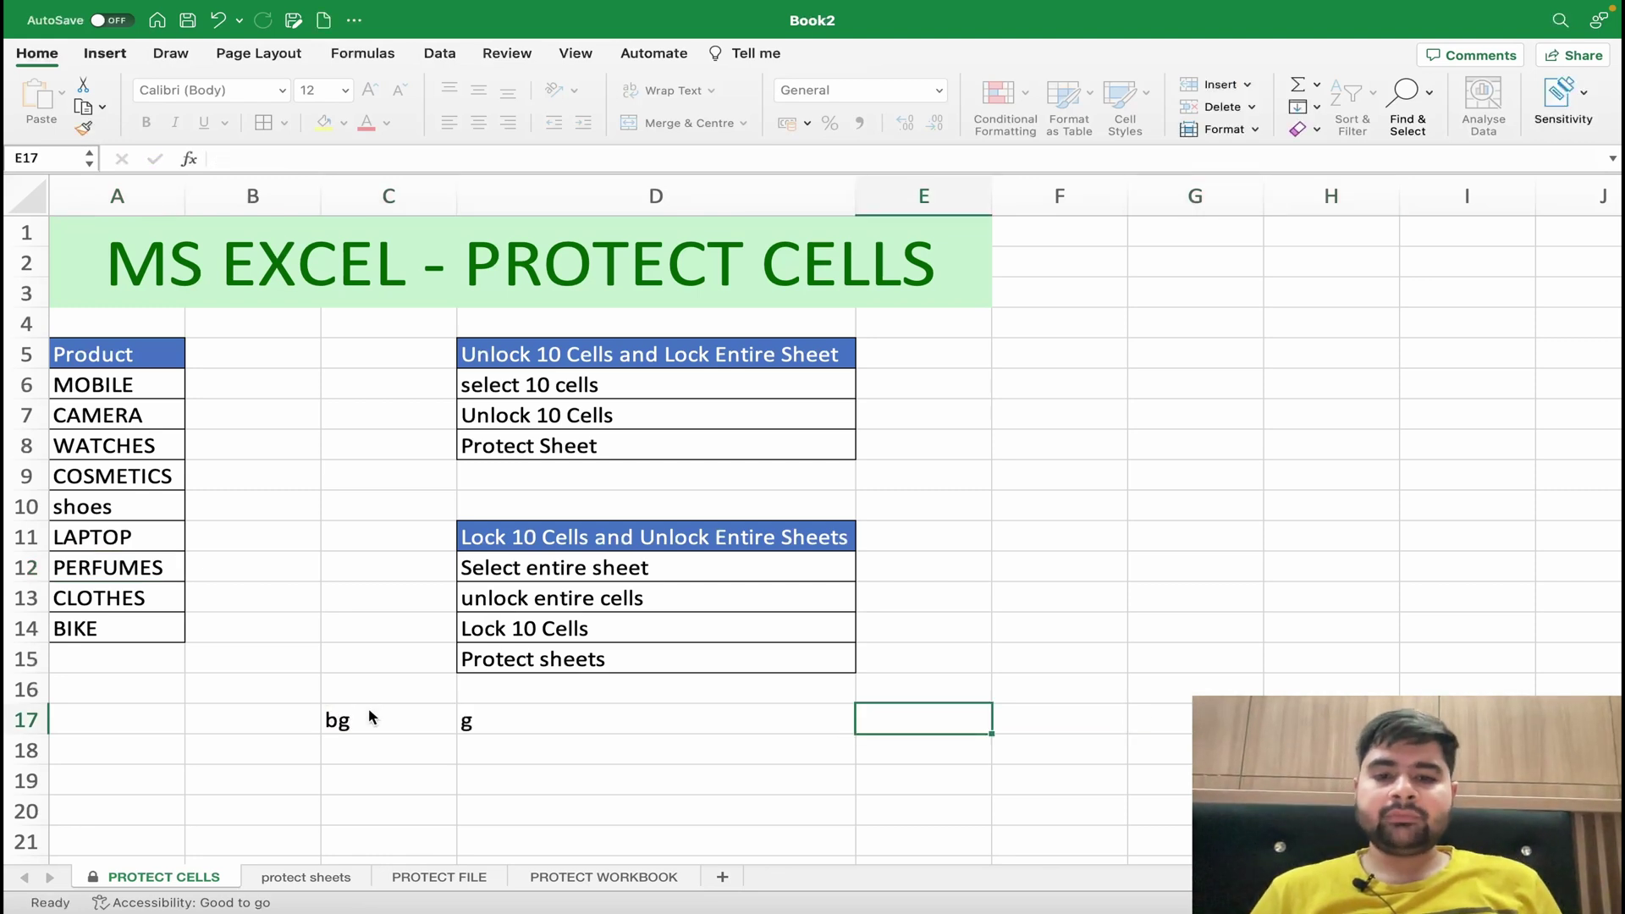
click(367, 641)
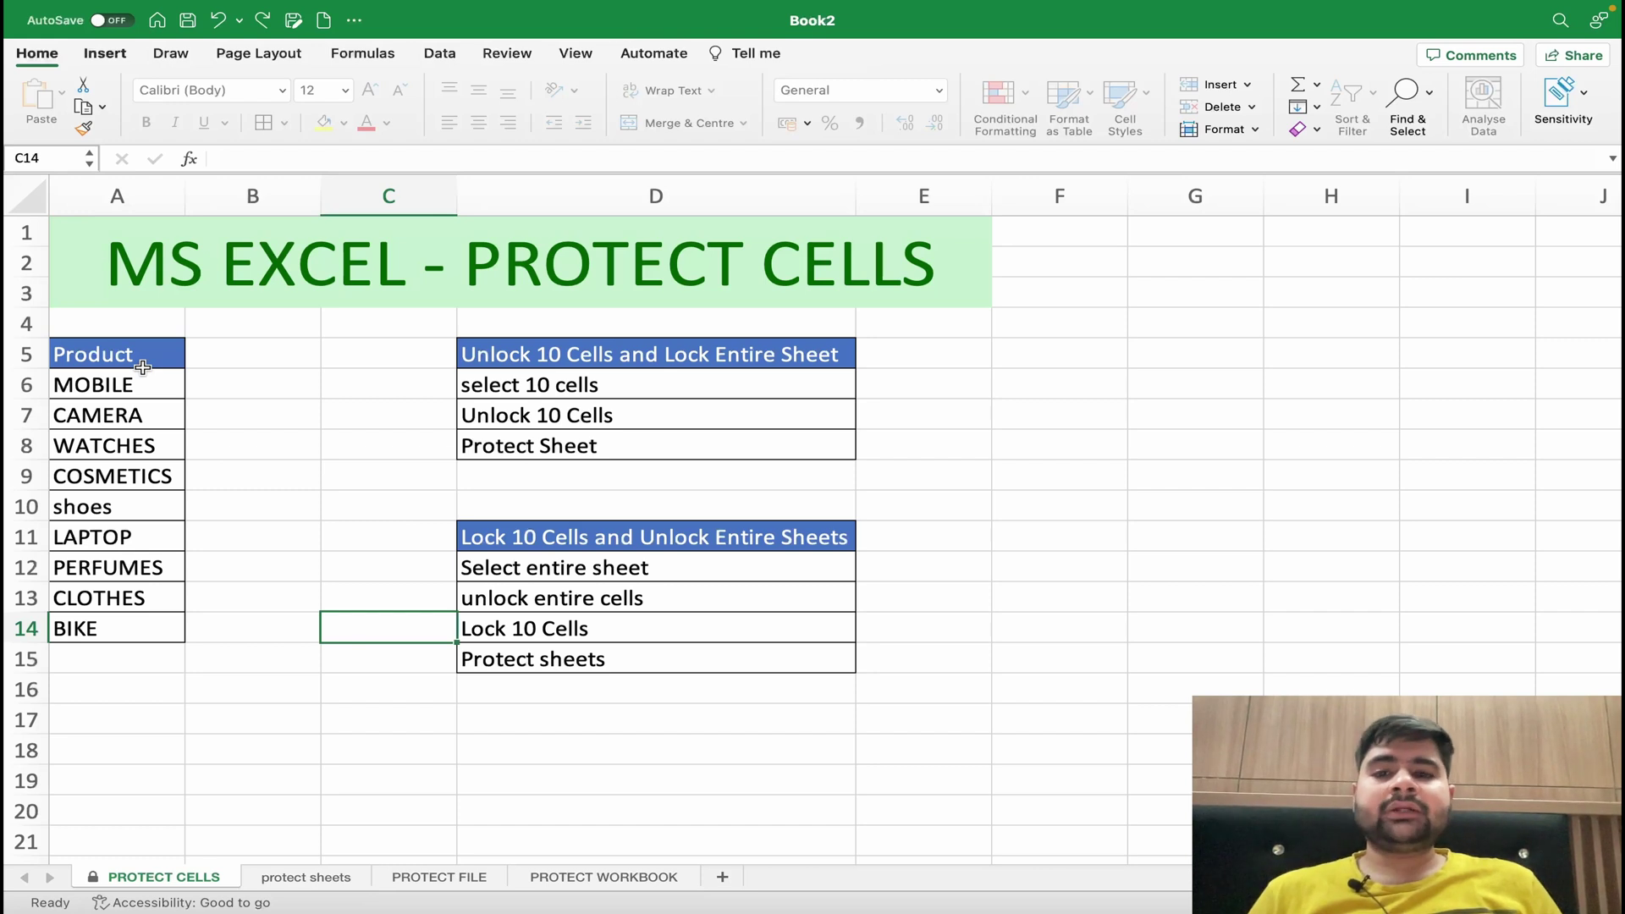
click(254, 484)
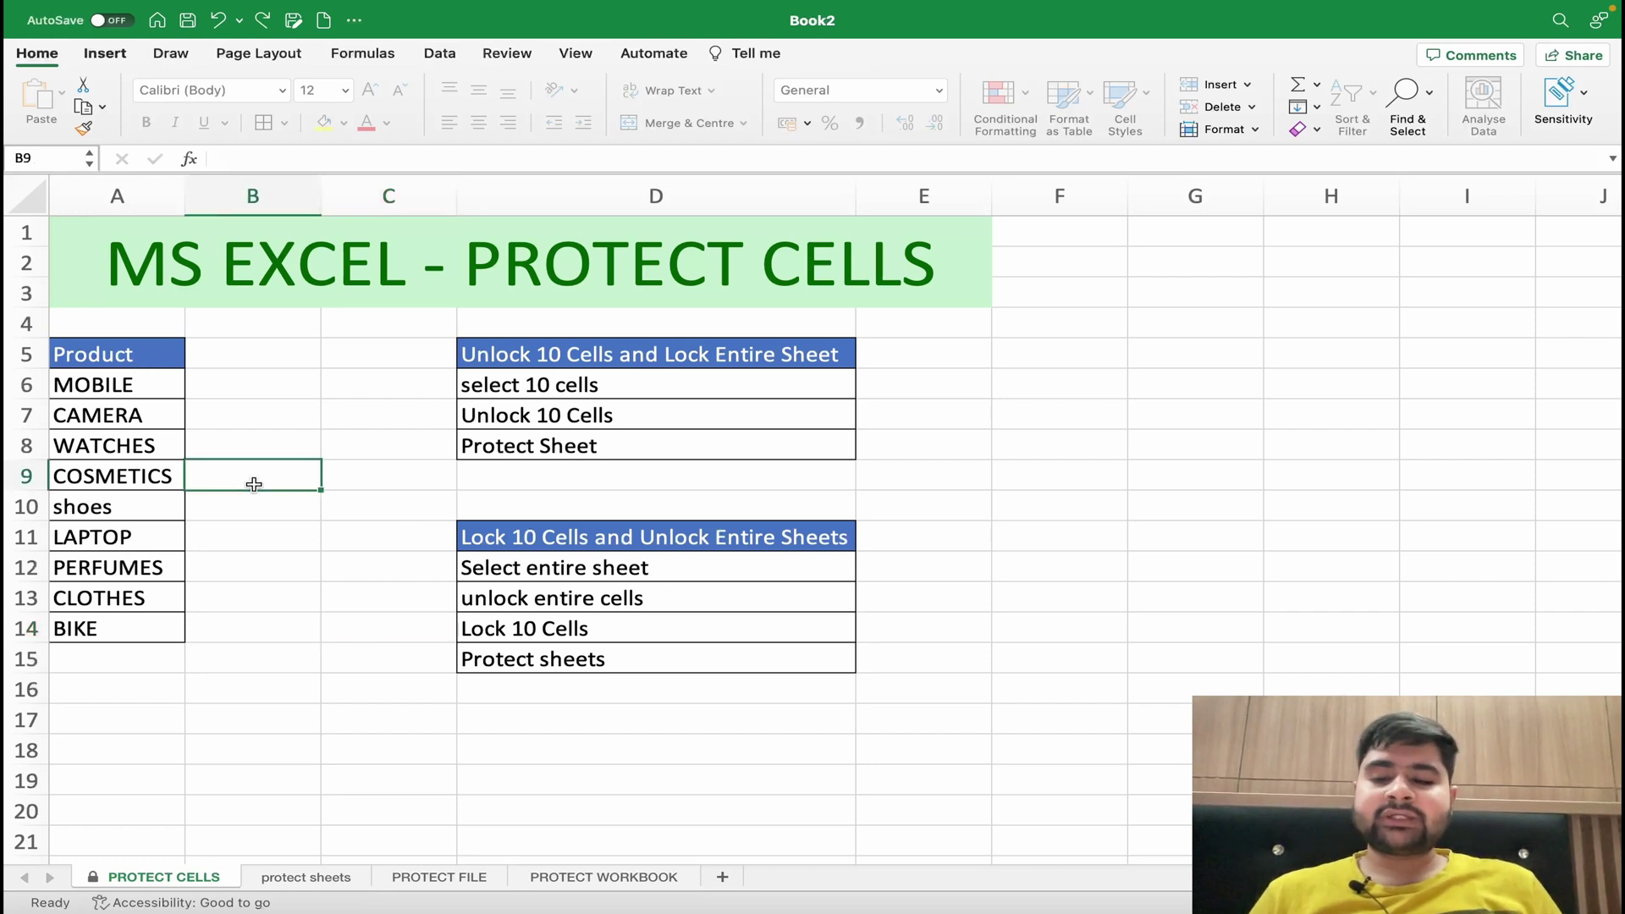